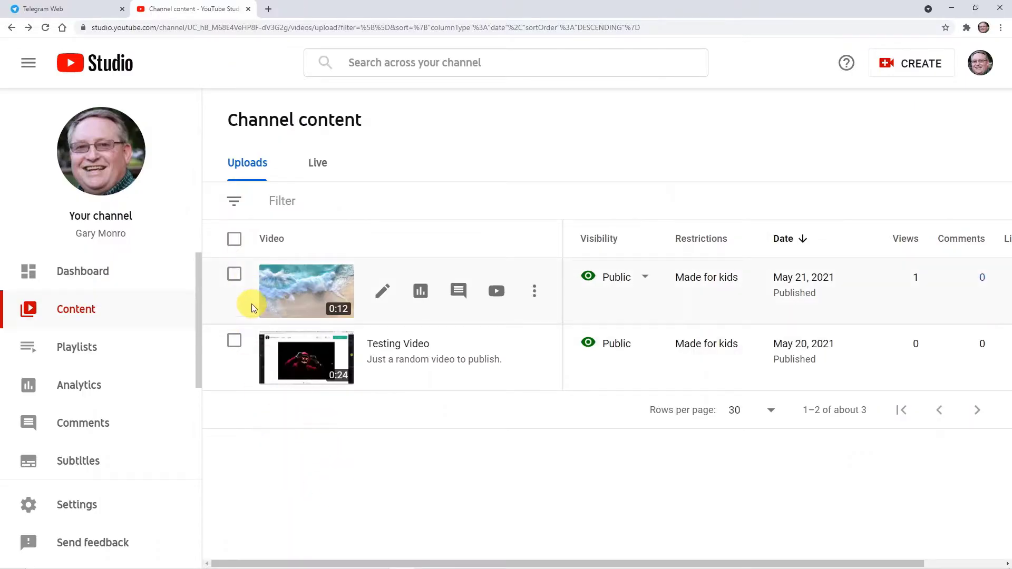
# Check the Test group's chat in Telegram Web and return to YouTube Studio.
pyautogui.click(62, 8)
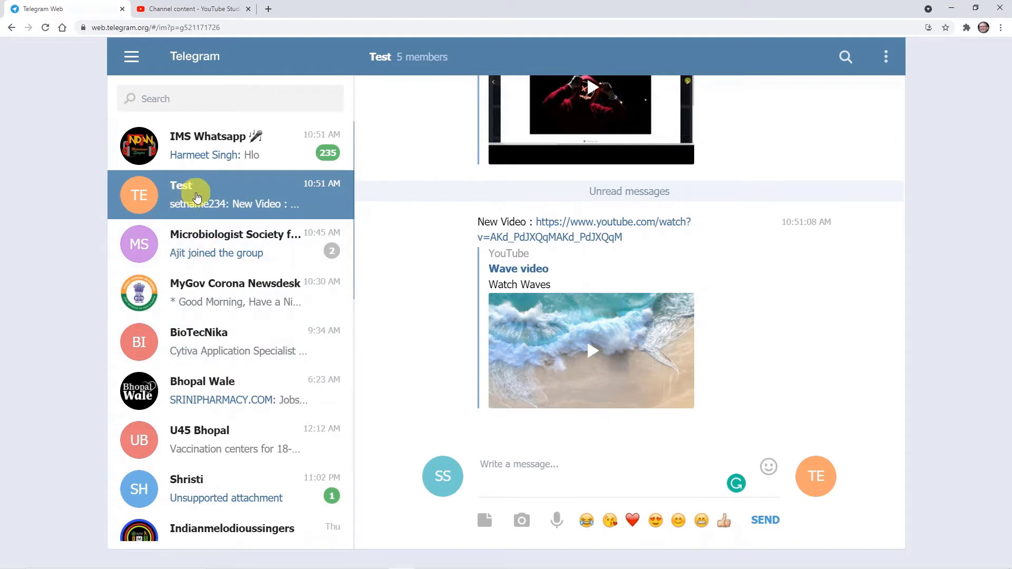
pyautogui.click(169, 6)
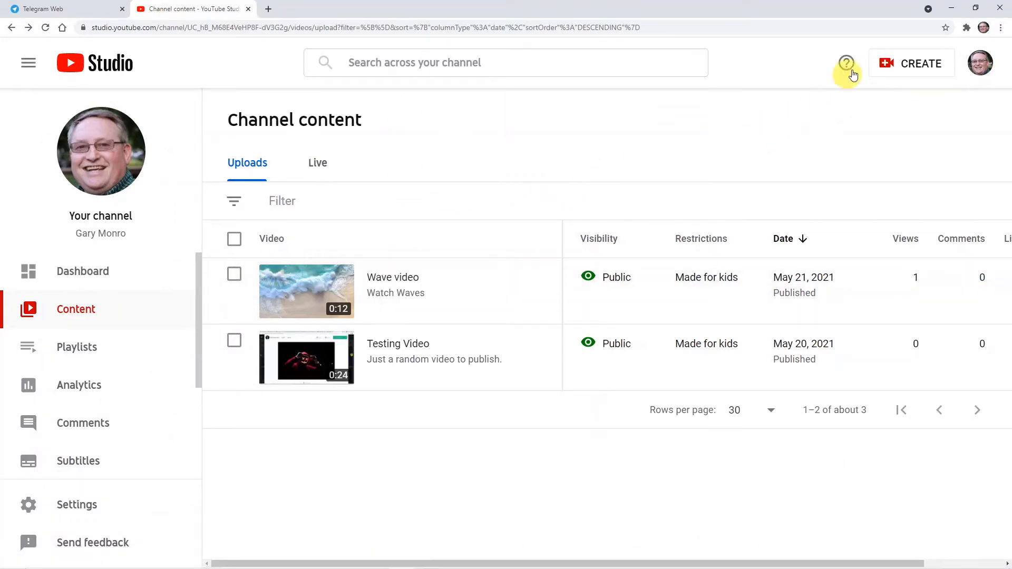
# Upload the Nature Video file from the Downloads folder to the channel.
pyautogui.click(913, 53)
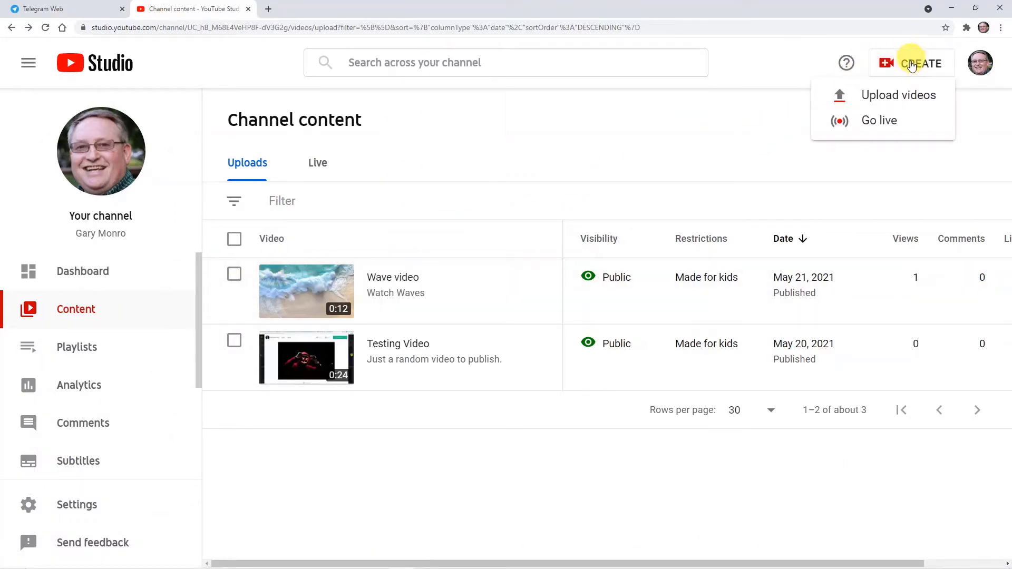
pyautogui.click(903, 90)
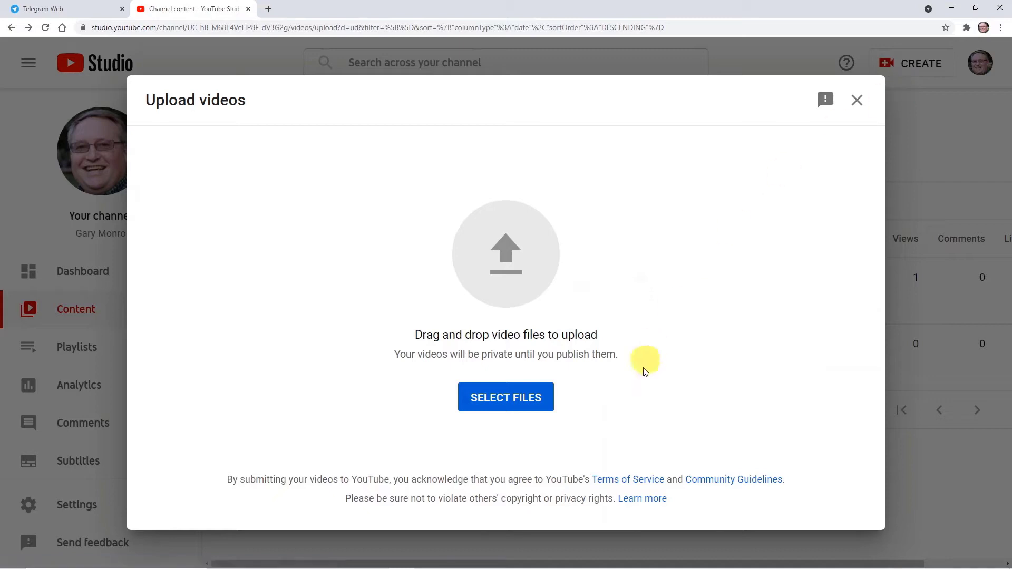
pyautogui.click(516, 407)
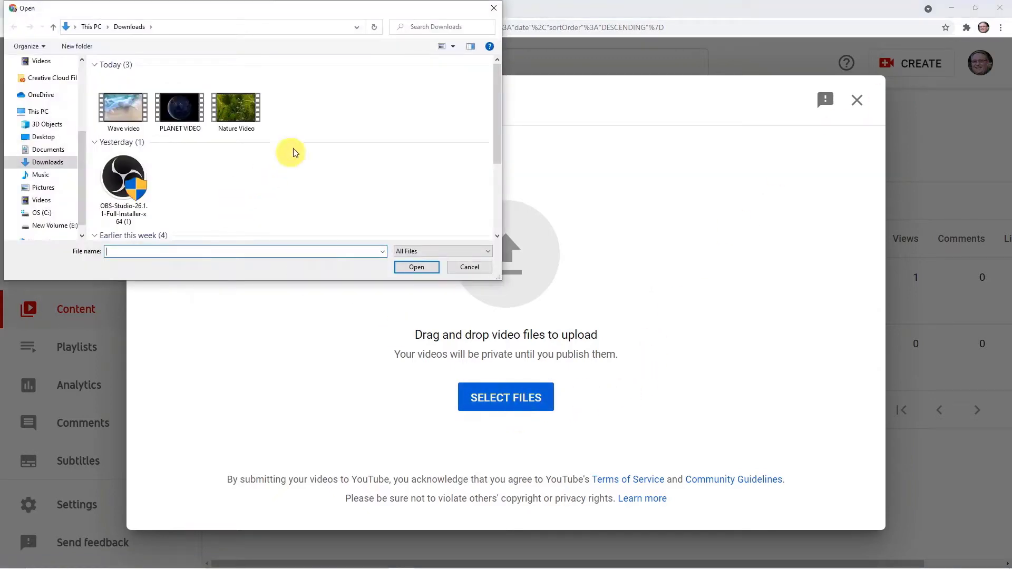
pyautogui.click(232, 116)
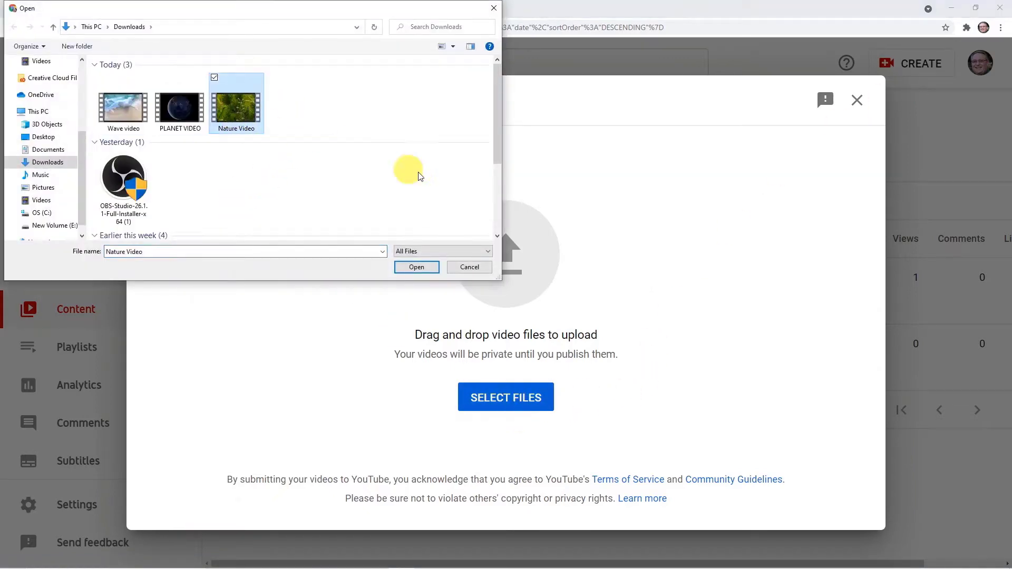
pyautogui.click(419, 263)
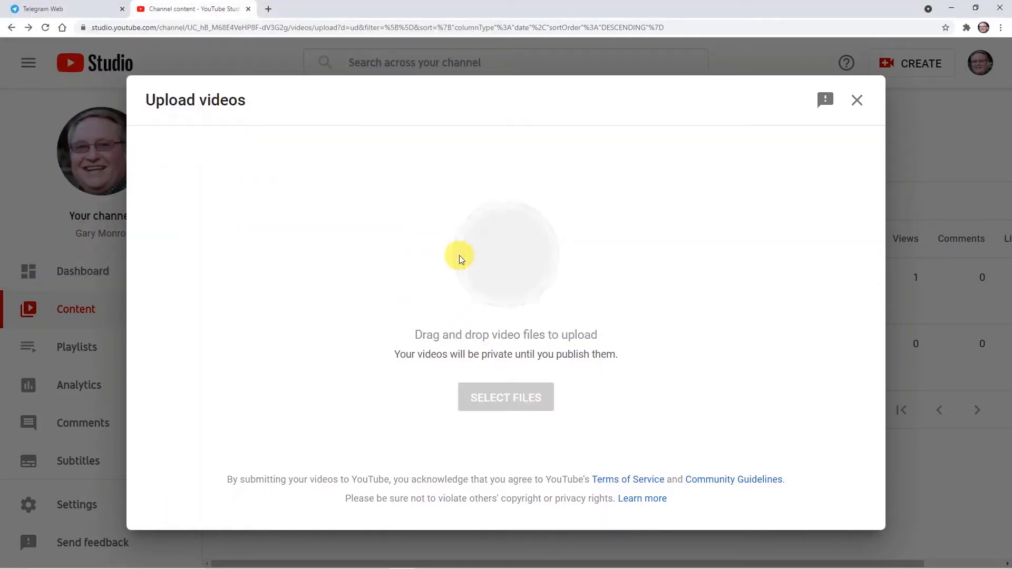
# Enter "Nature is beautiful." as the video's description.
pyautogui.click(200, 350)
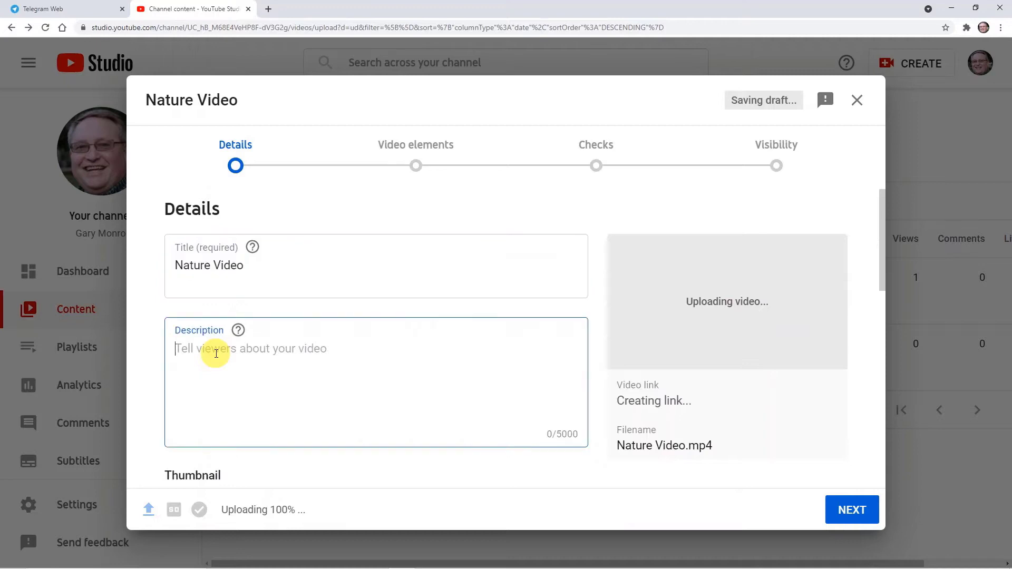
pyautogui.write('Na')
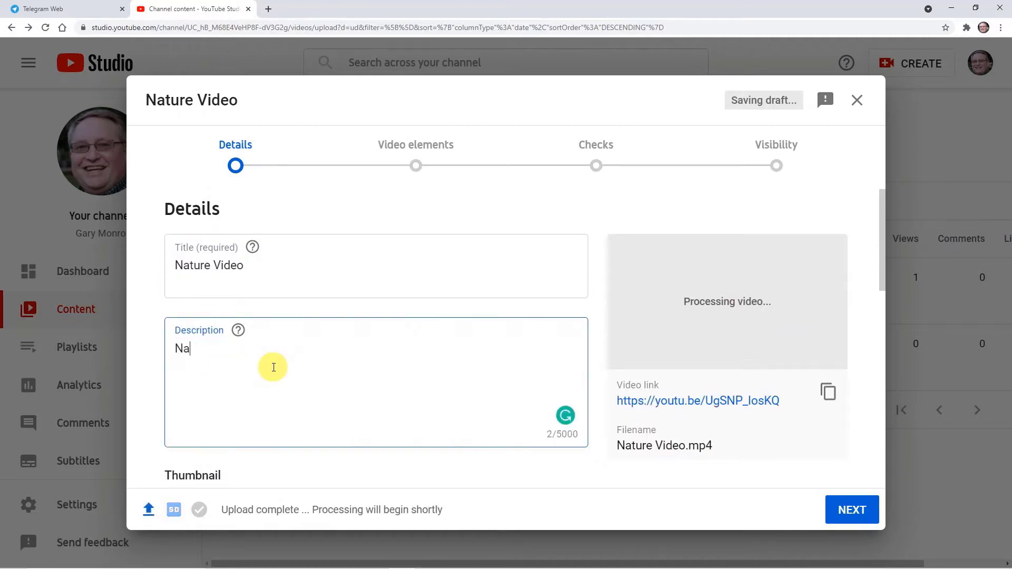
pyautogui.write('ture ')
pyautogui.write('Vd')
pyautogui.press('BackSpace')
pyautogui.write('ideo')
pyautogui.press('BackSpace')
pyautogui.press('BackSpace')
pyautogui.press('BackSpace')
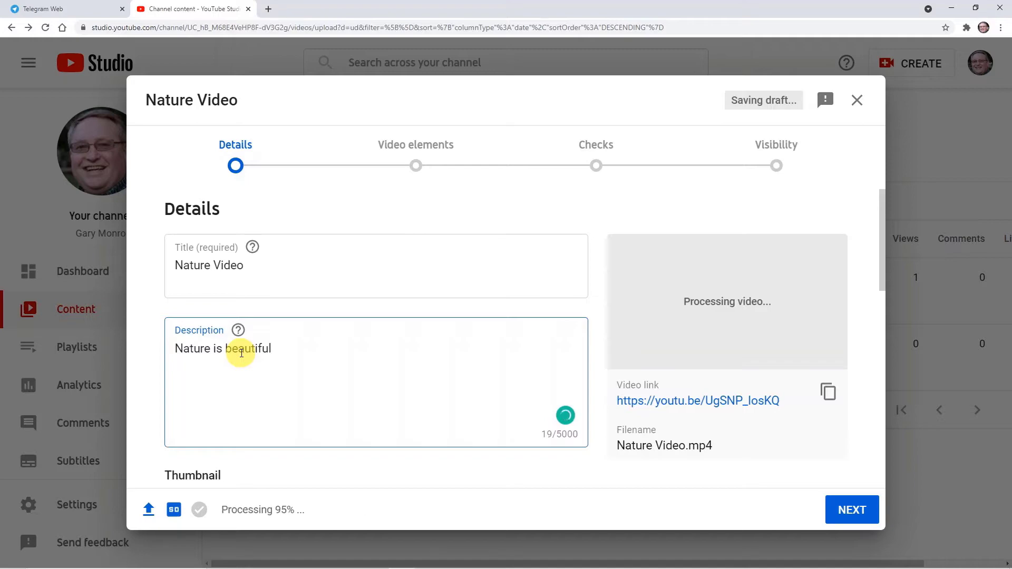
# Set the video's audience to made for kids and continue to the video elements stage.
pyautogui.click(863, 506)
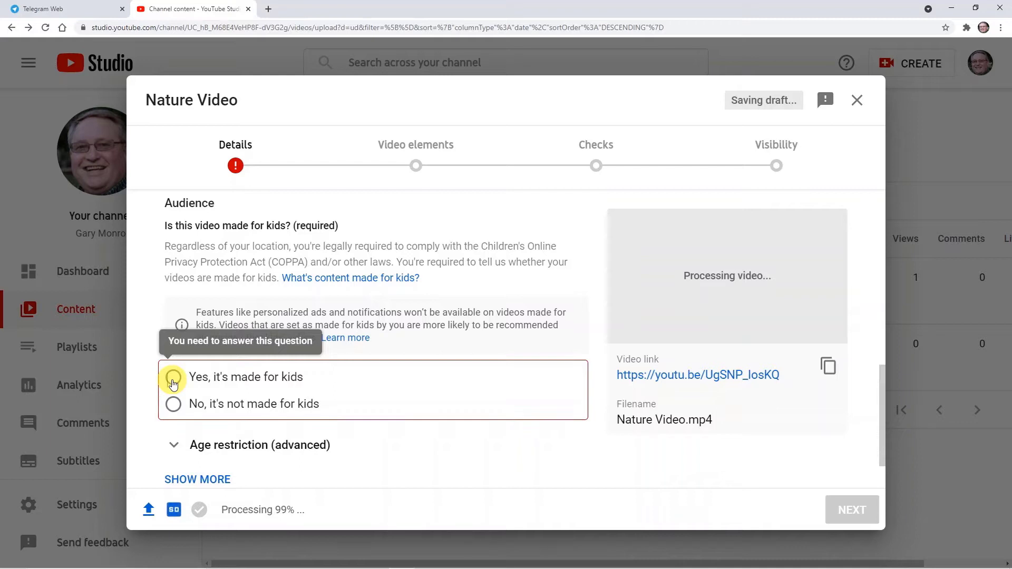
pyautogui.click(173, 382)
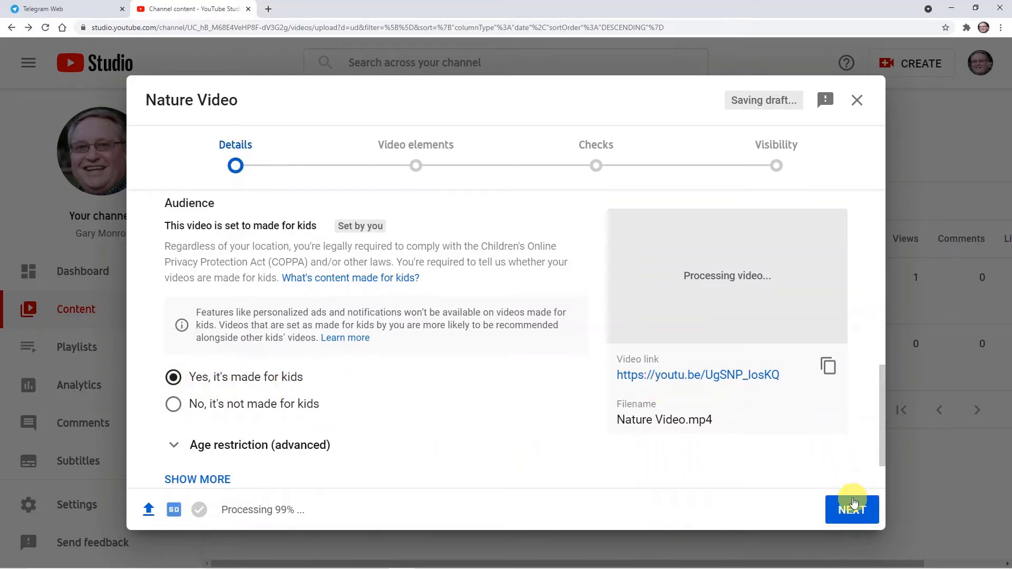
pyautogui.click(853, 508)
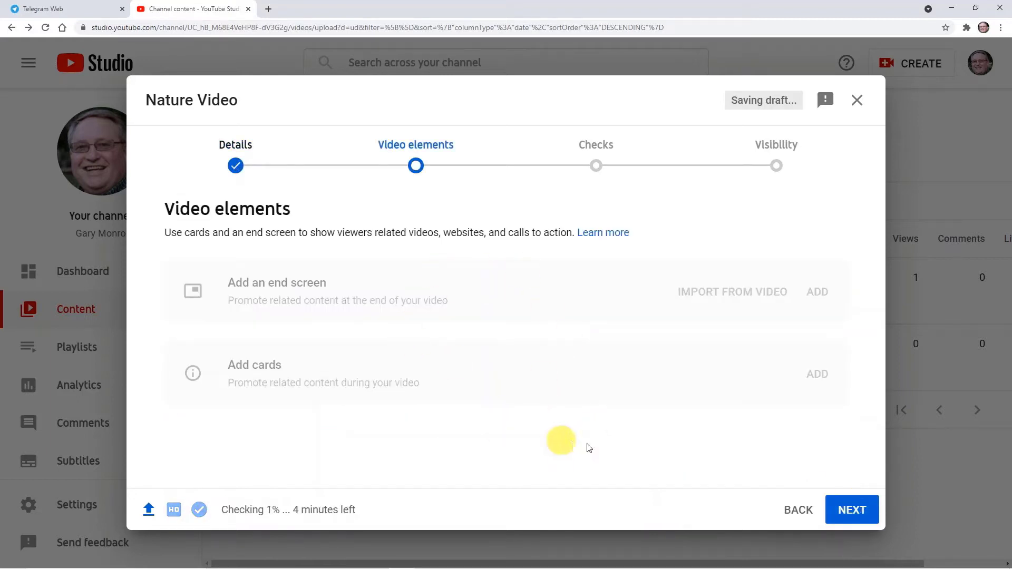
# Continue past the video elements and checks without additions, and publish the video as Public.
pyautogui.click(851, 499)
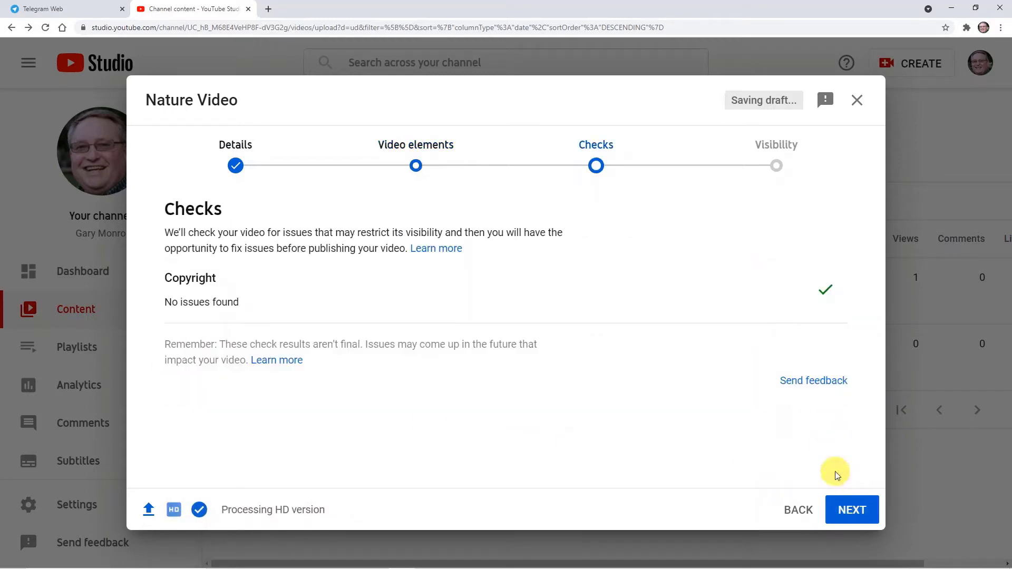
pyautogui.click(865, 509)
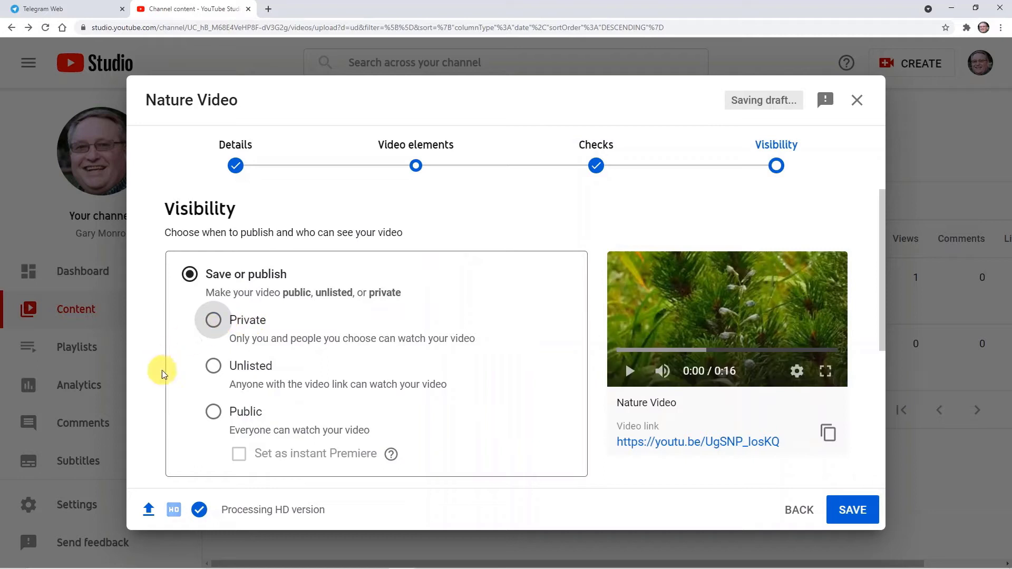
pyautogui.click(214, 413)
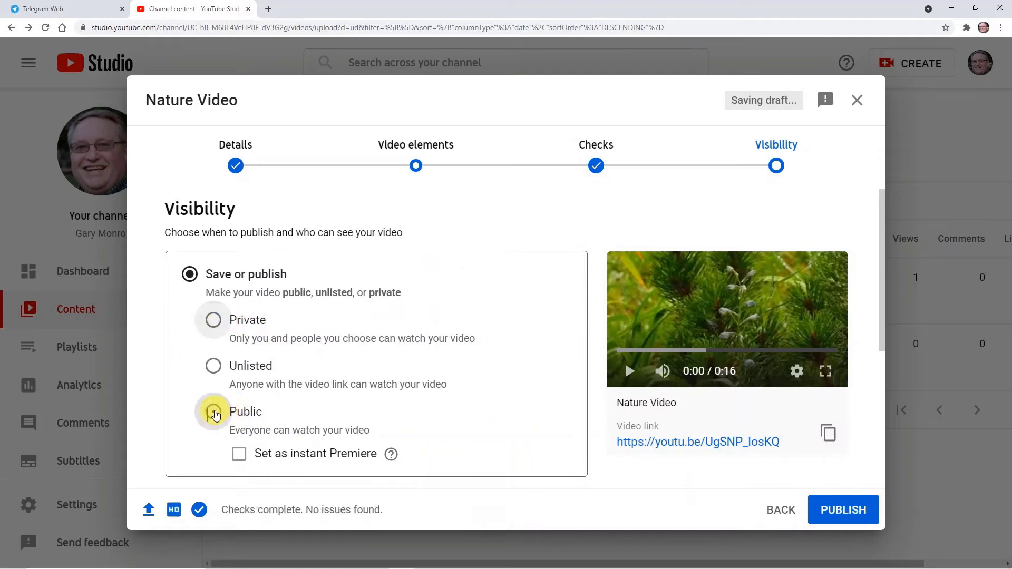
pyautogui.click(823, 505)
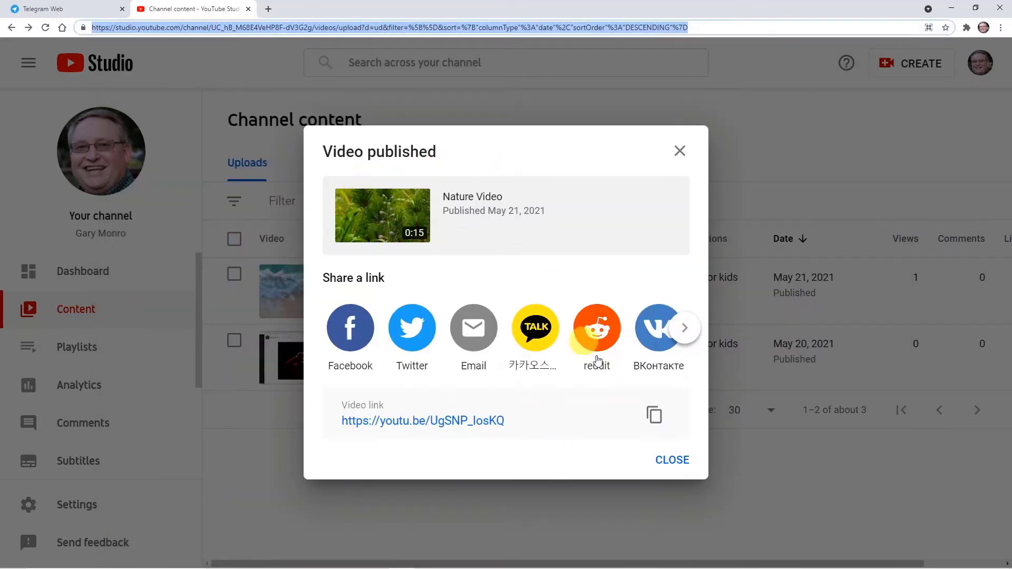
pyautogui.click(659, 462)
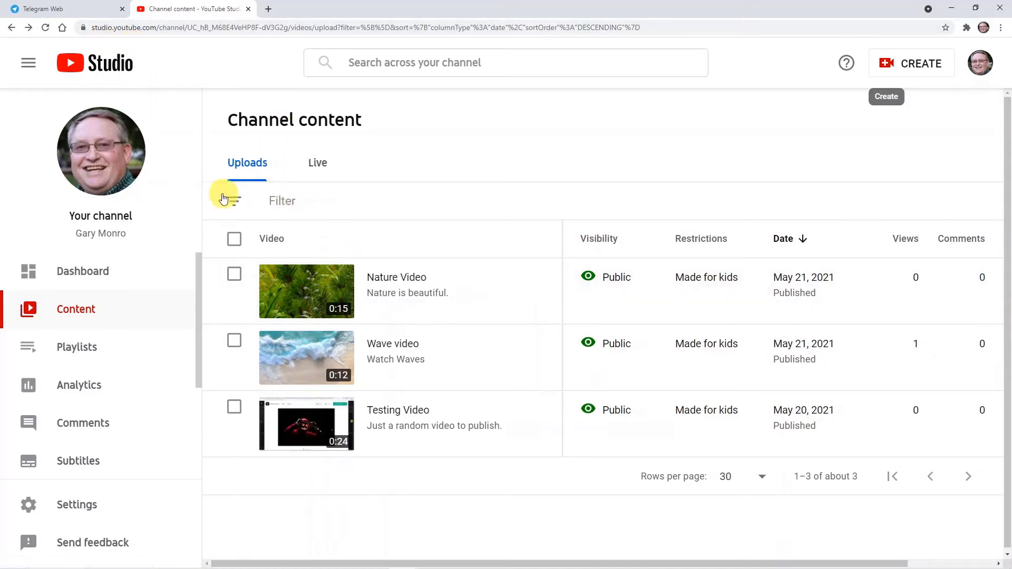
# Switch to Telegram Web and check the Test group for the message about the newly published video.
pyautogui.click(48, 9)
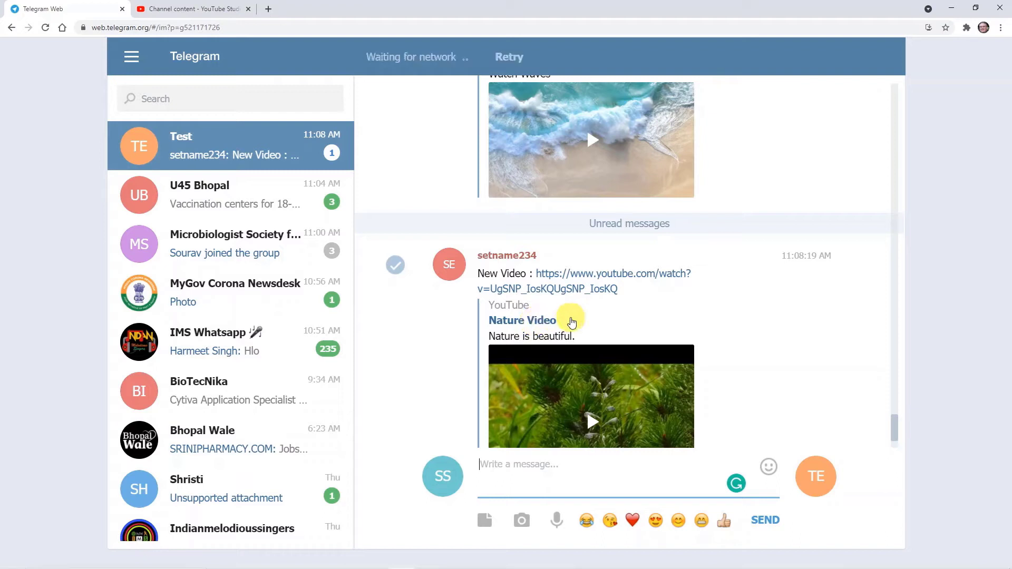
pyautogui.scroll(-2, 592, 327)
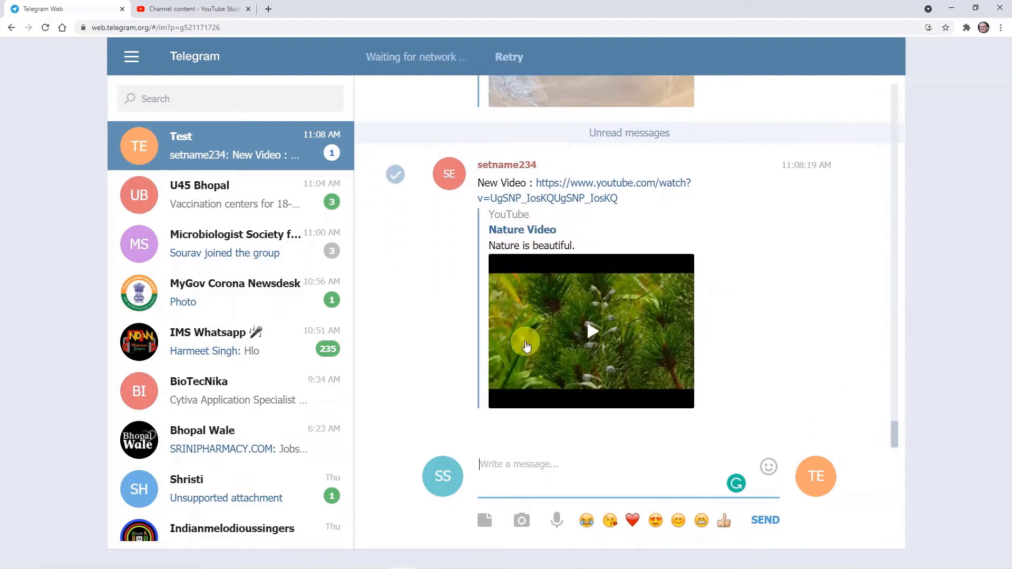
pyautogui.click(231, 144)
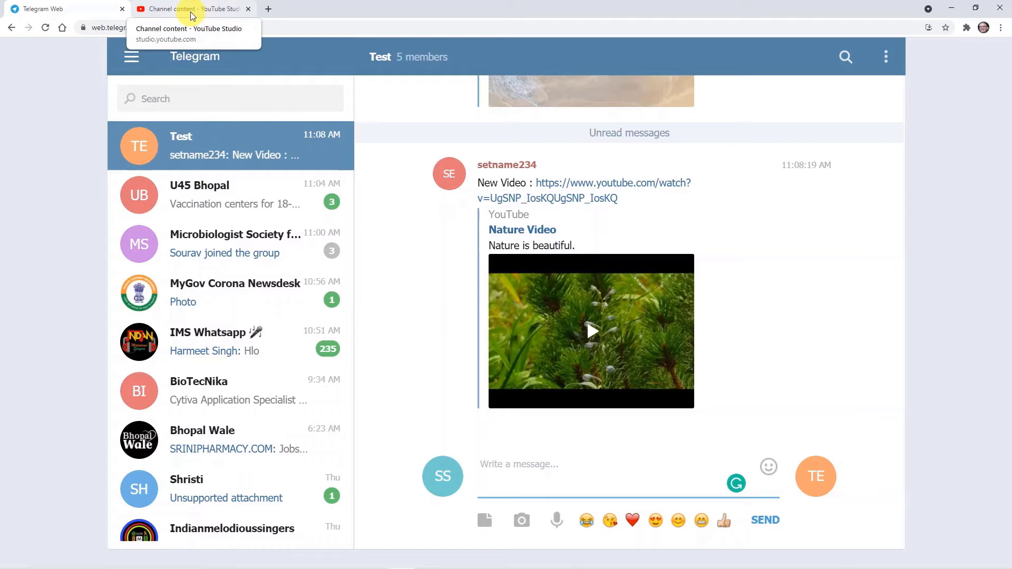
# Open pabbly.com in a new browser tab and go to the Pabbly Connect product page.
pyautogui.click(267, 10)
pyautogui.click(257, 24)
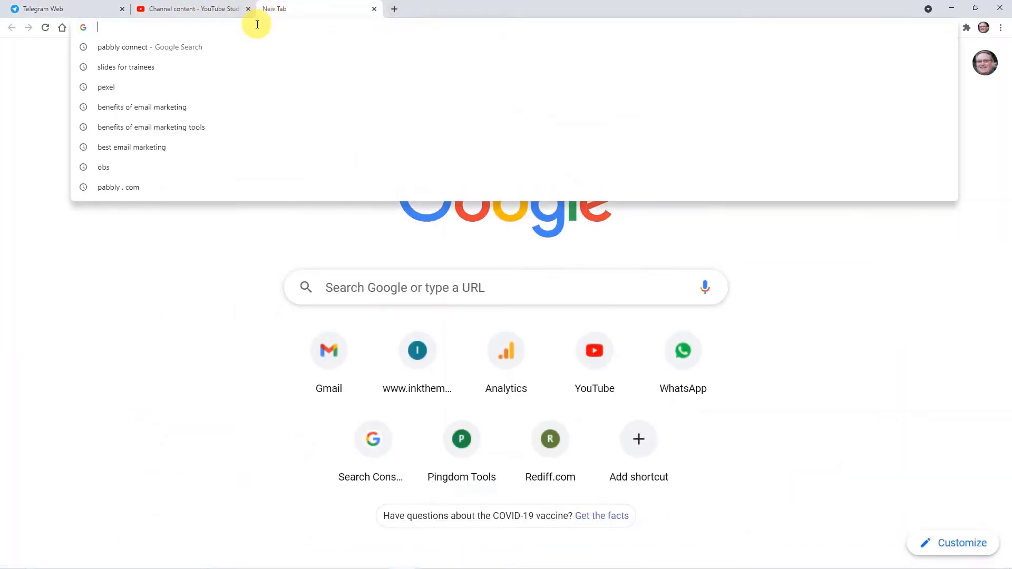
pyautogui.press('Escape')
pyautogui.write('p')
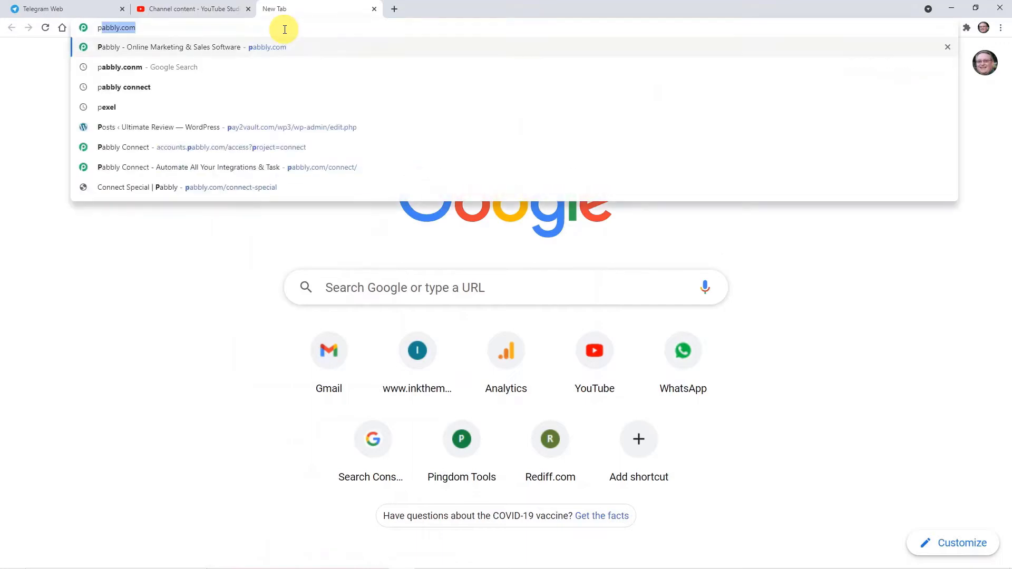
pyautogui.write('abbly.com')
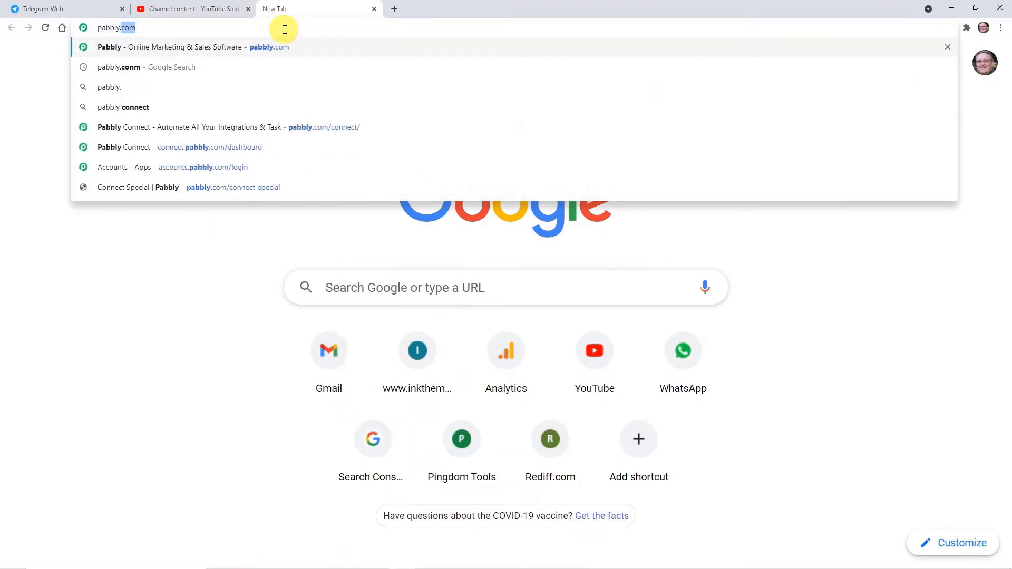
pyautogui.press('Return')
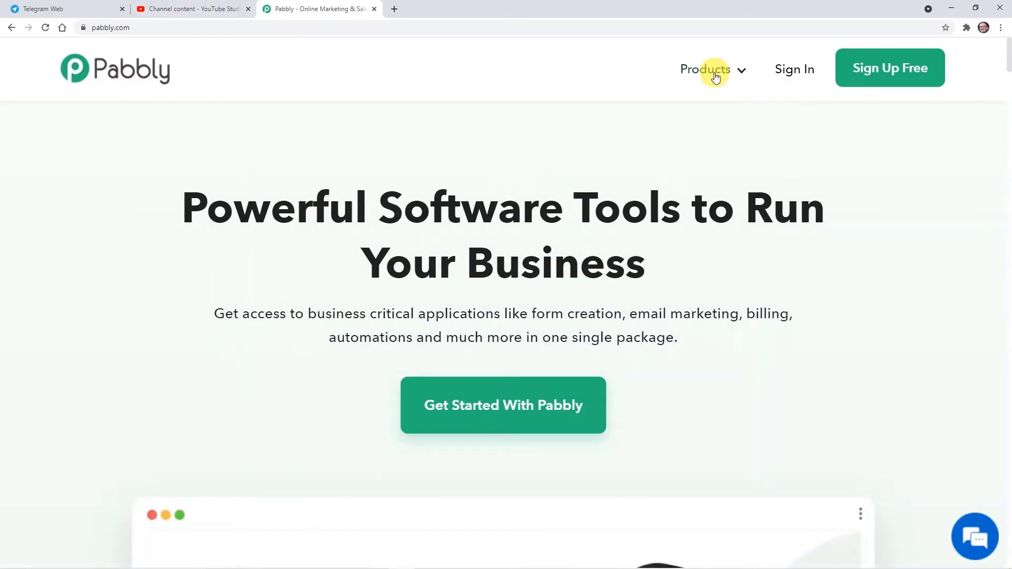
pyautogui.moveTo(712, 70)
pyautogui.click(404, 291)
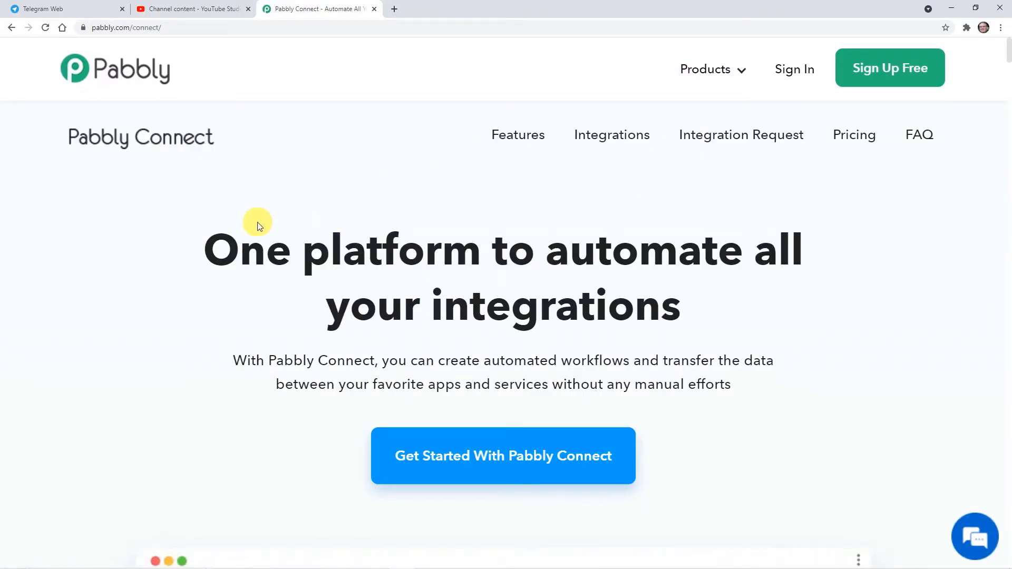
# Sign in to Pabbly and access the Connect application.
pyautogui.click(787, 69)
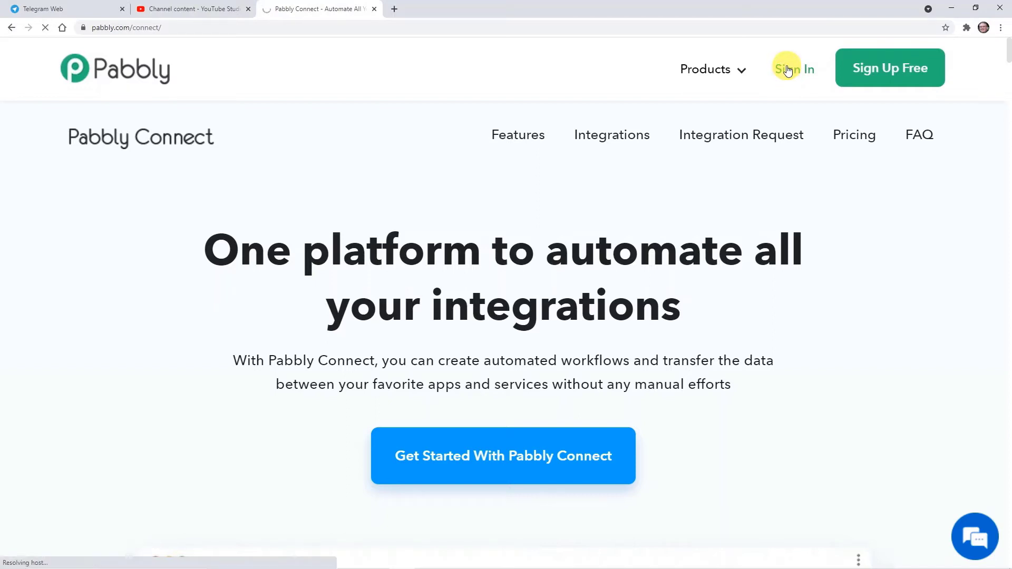
pyautogui.scroll(-5, 545, 214)
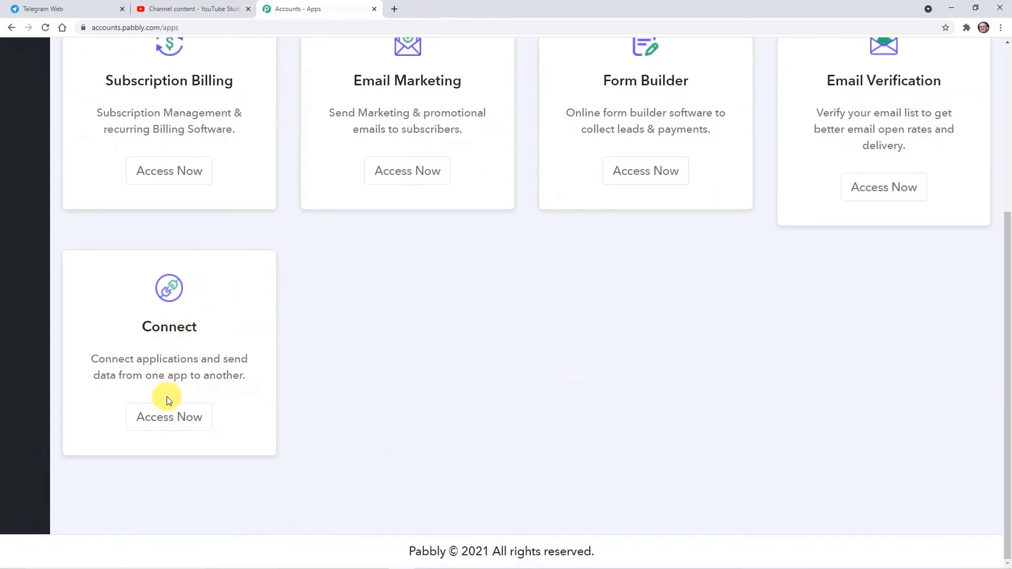
pyautogui.click(170, 411)
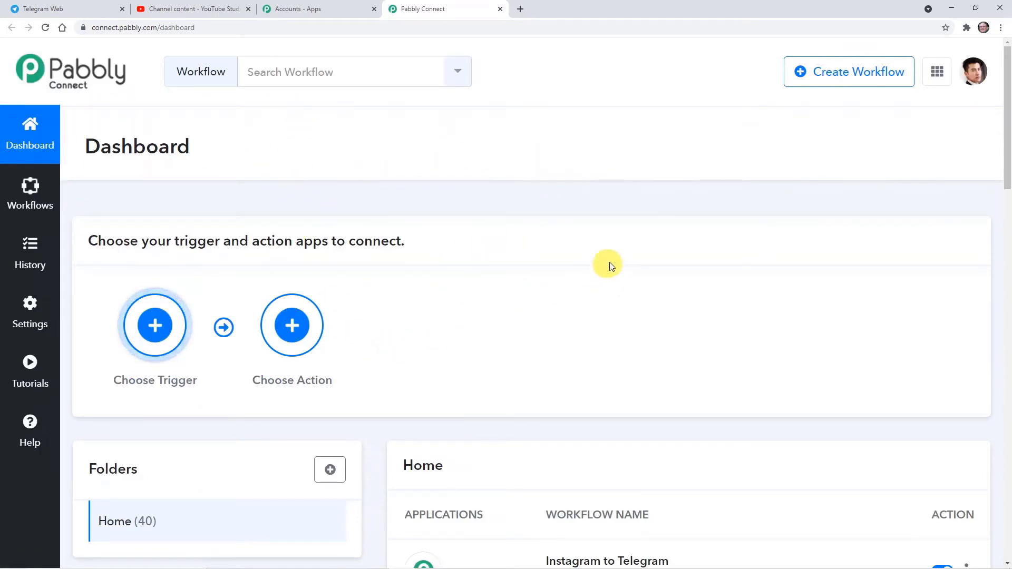
# Create a new workflow named "Youtube to Telegram".
pyautogui.click(825, 82)
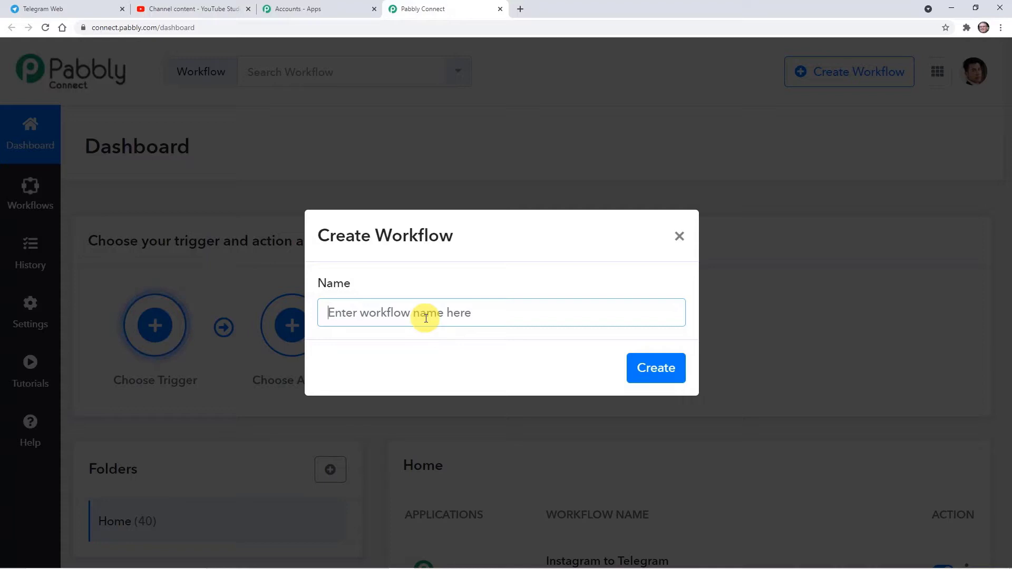
pyautogui.write('Yo')
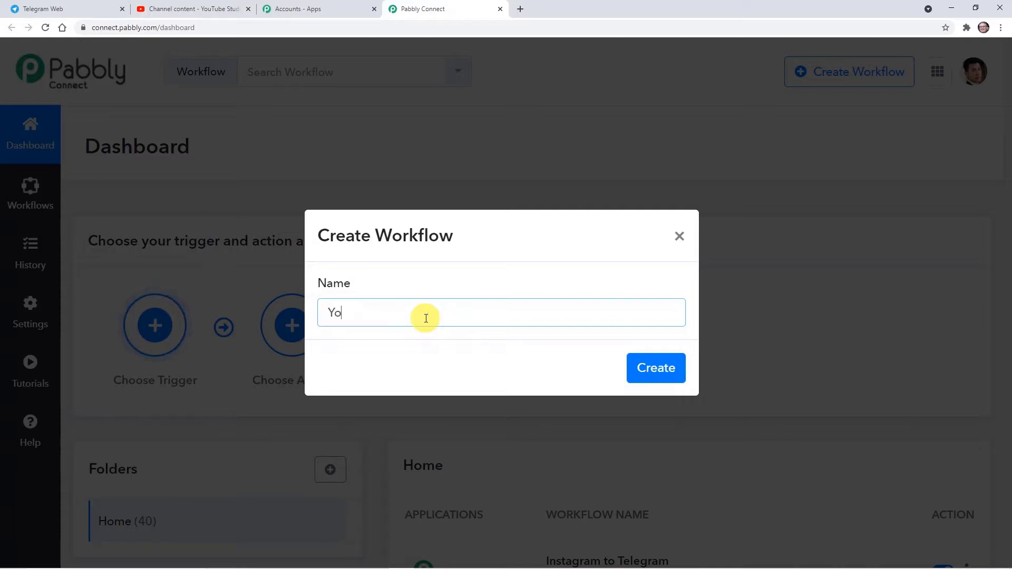
pyautogui.write('utube to Telegram')
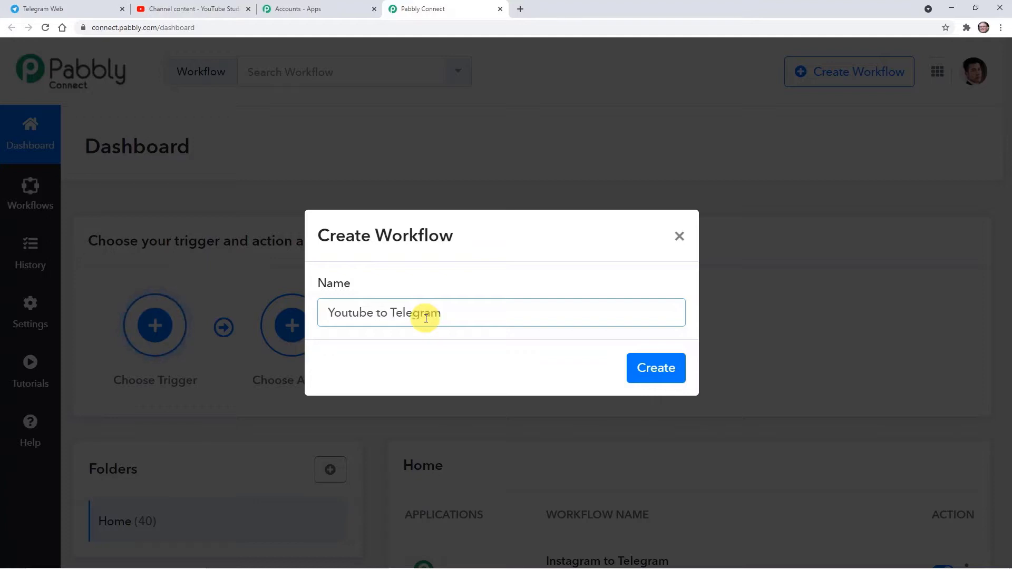
pyautogui.click(670, 370)
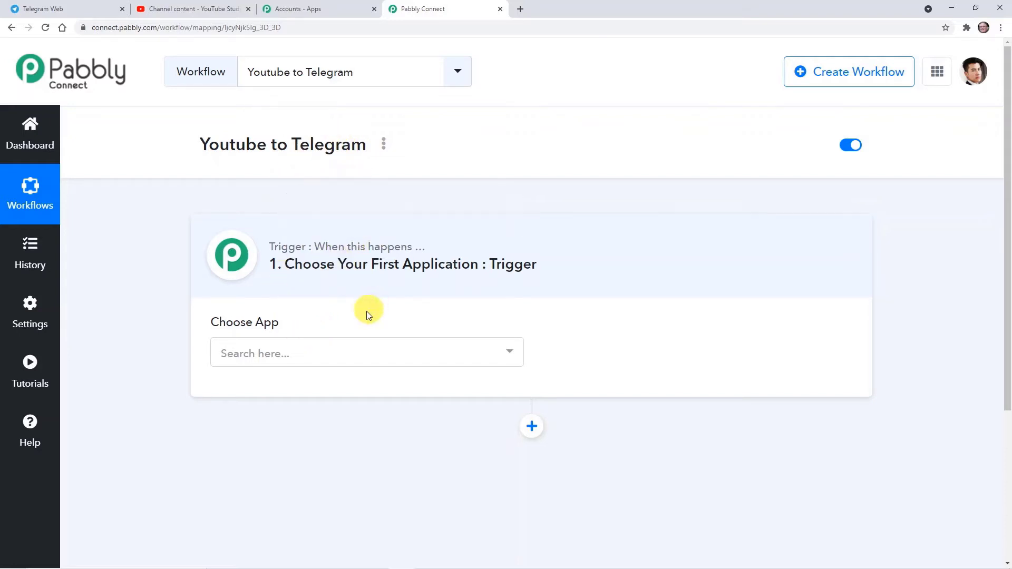
# Set the workflow's trigger application to YouTube with the trigger event New Video in Channel.
pyautogui.click(335, 349)
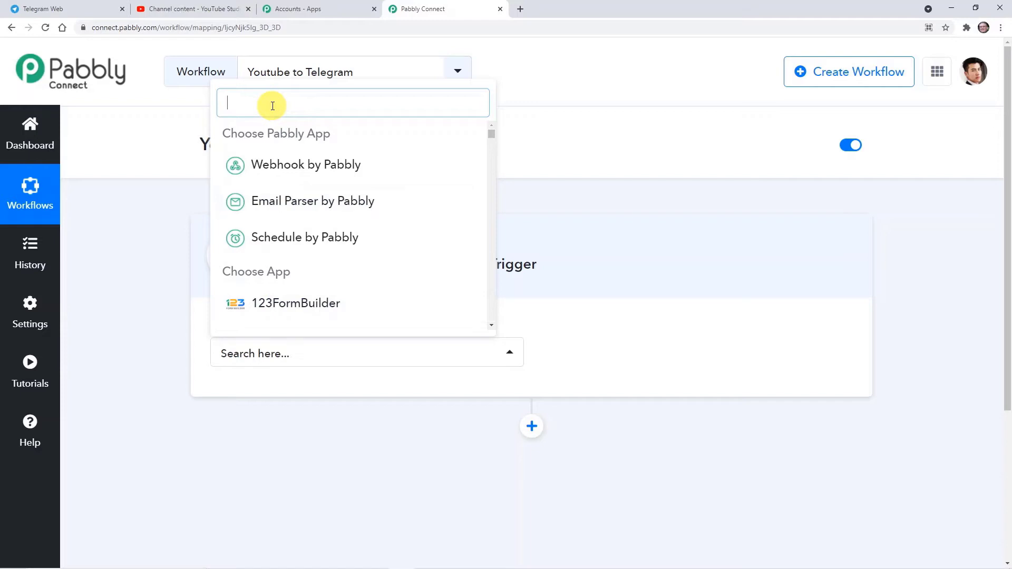
pyautogui.write('youtube')
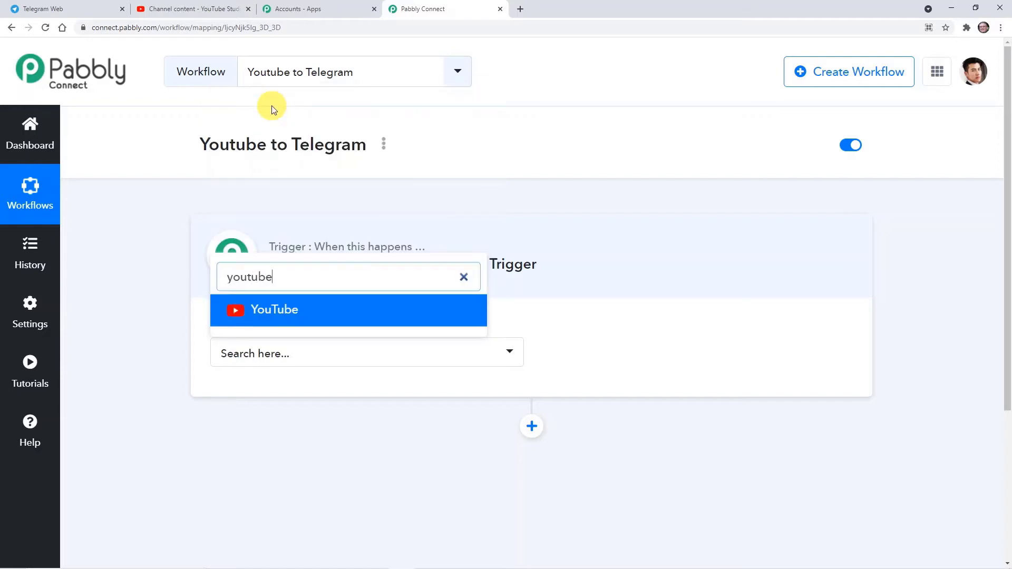
pyautogui.click(283, 323)
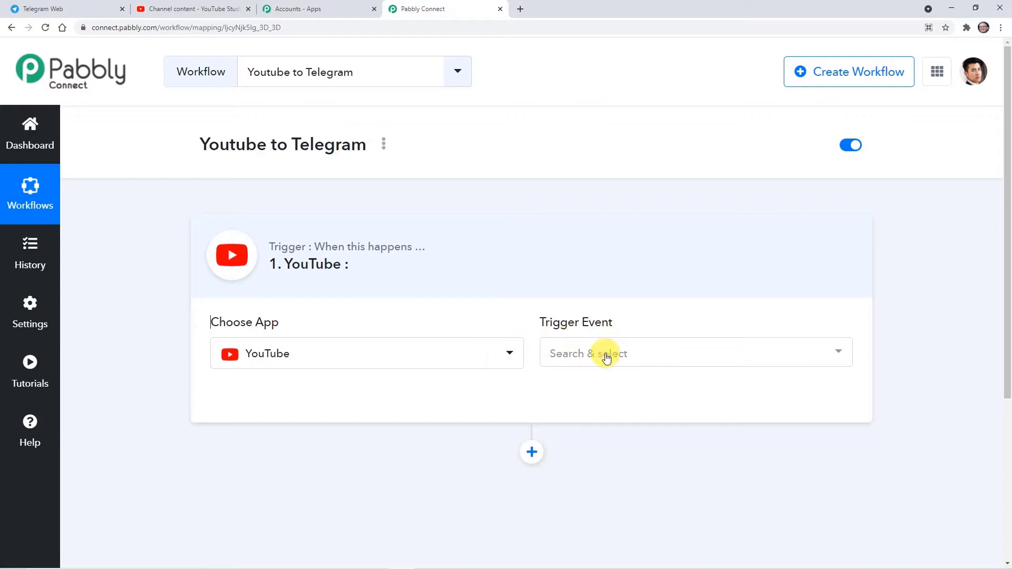
pyautogui.click(607, 358)
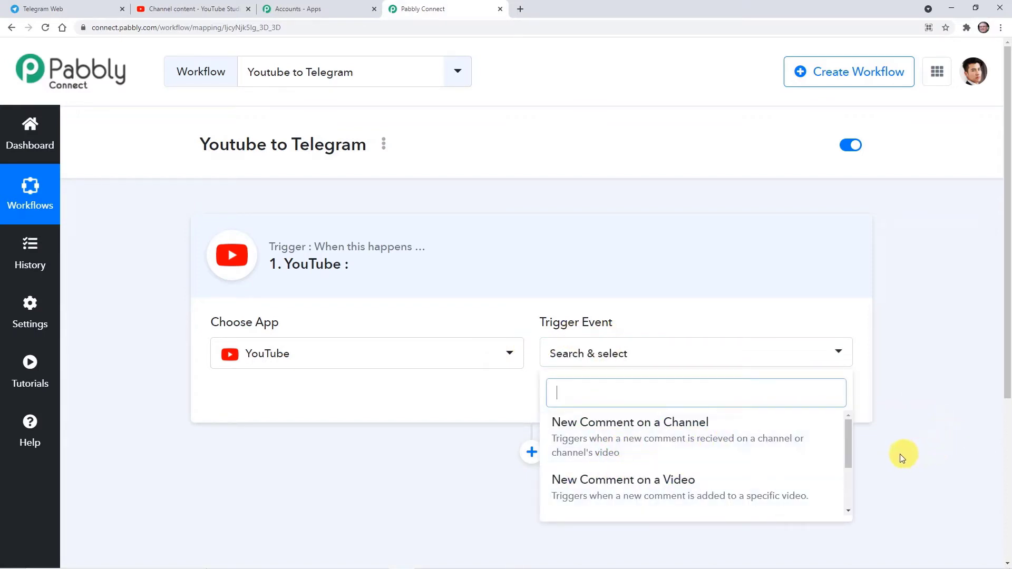
pyautogui.moveTo(846, 440); pyautogui.dragTo(805, 480)
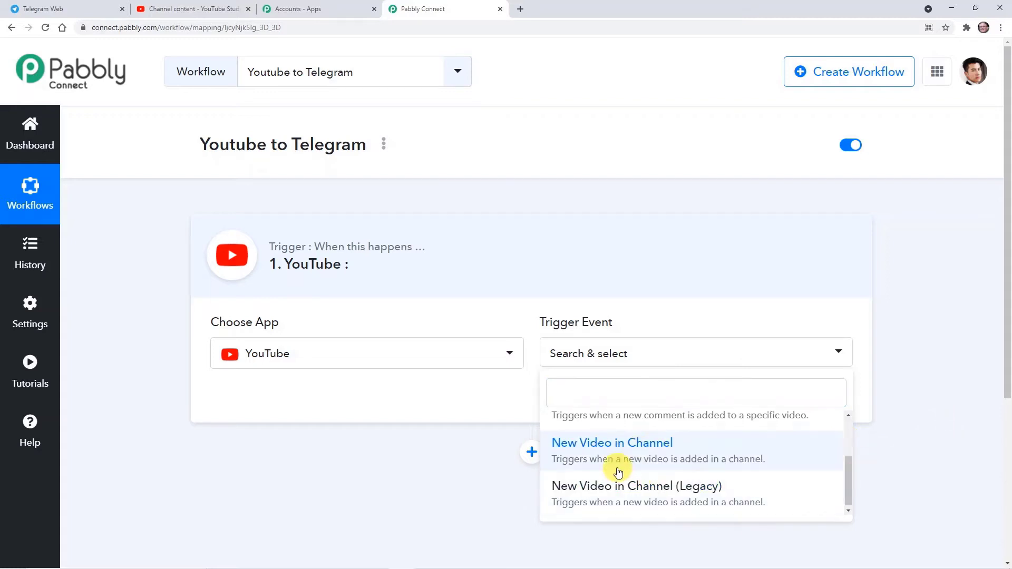
pyautogui.click(641, 454)
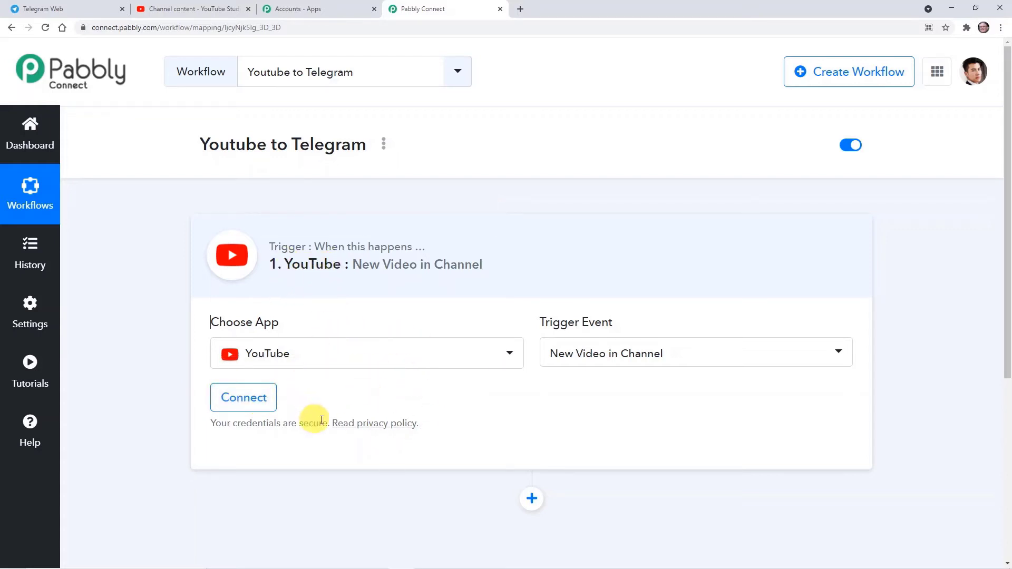
# Add a new YouTube connection to the trigger, choosing the channel owner's Google account and allowing Pabbly Connect access.
pyautogui.click(260, 400)
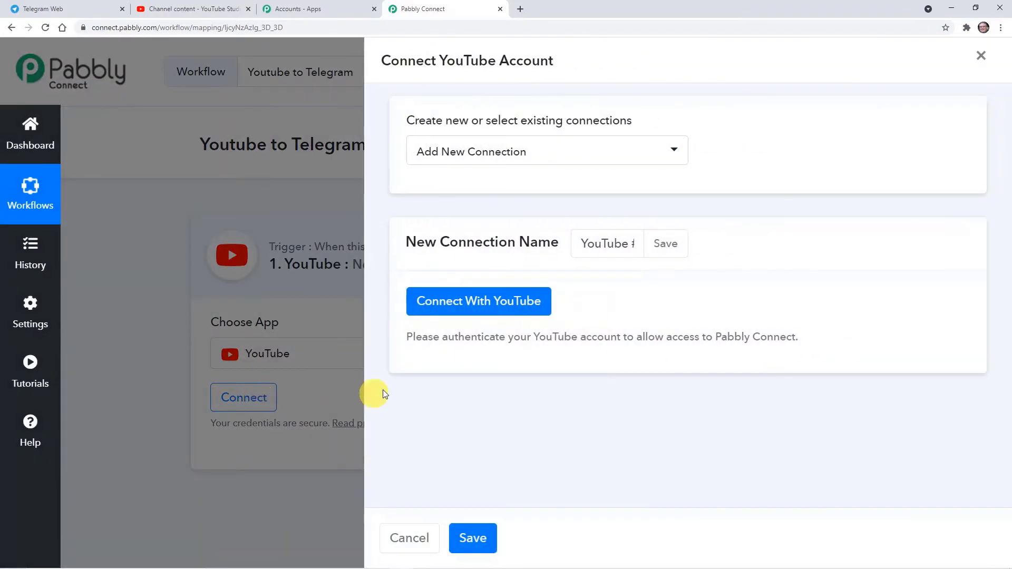
pyautogui.click(514, 305)
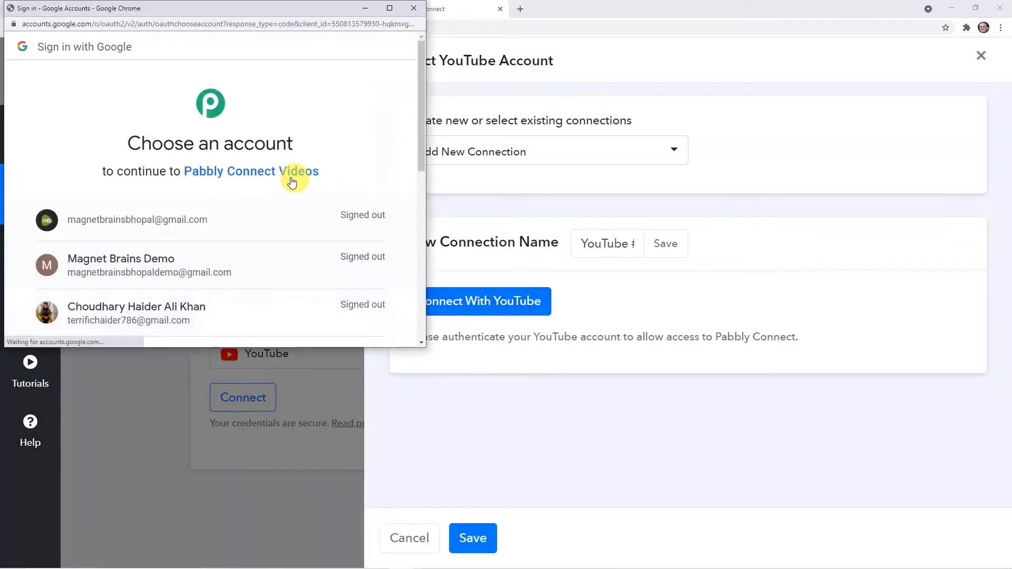
pyautogui.moveTo(422, 150); pyautogui.dragTo(418, 316)
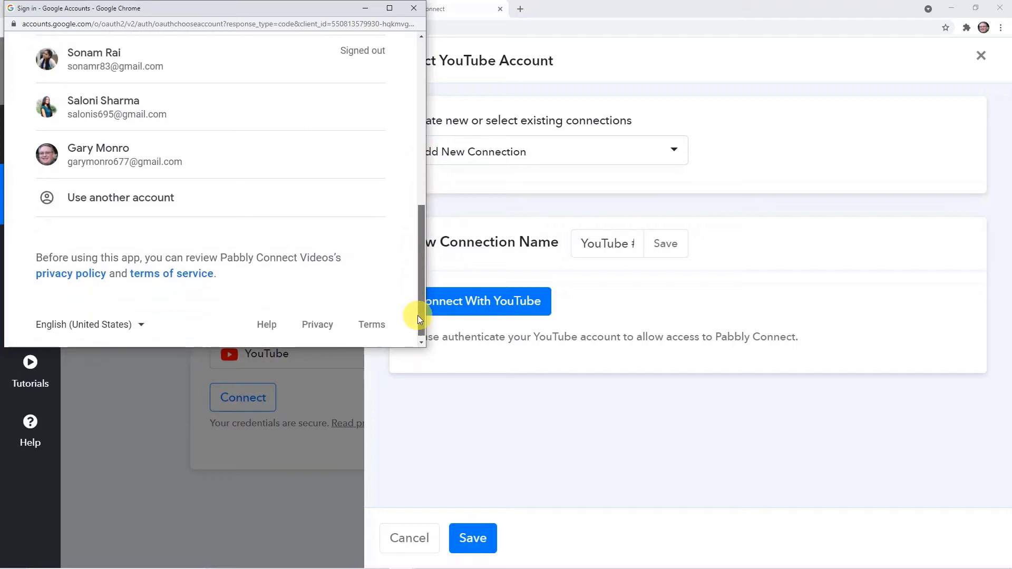
pyautogui.click(109, 154)
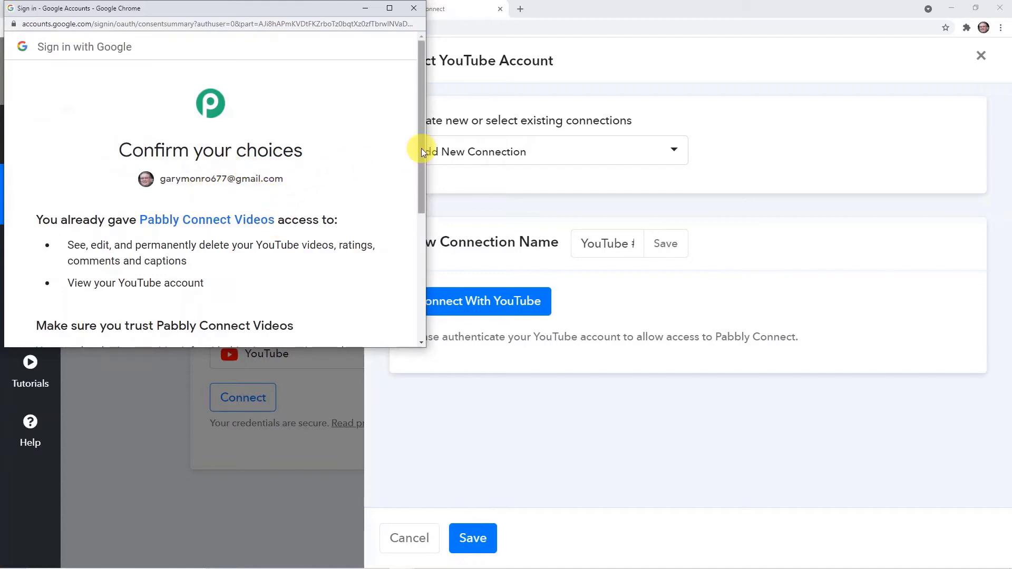
pyautogui.moveTo(422, 149); pyautogui.dragTo(419, 251)
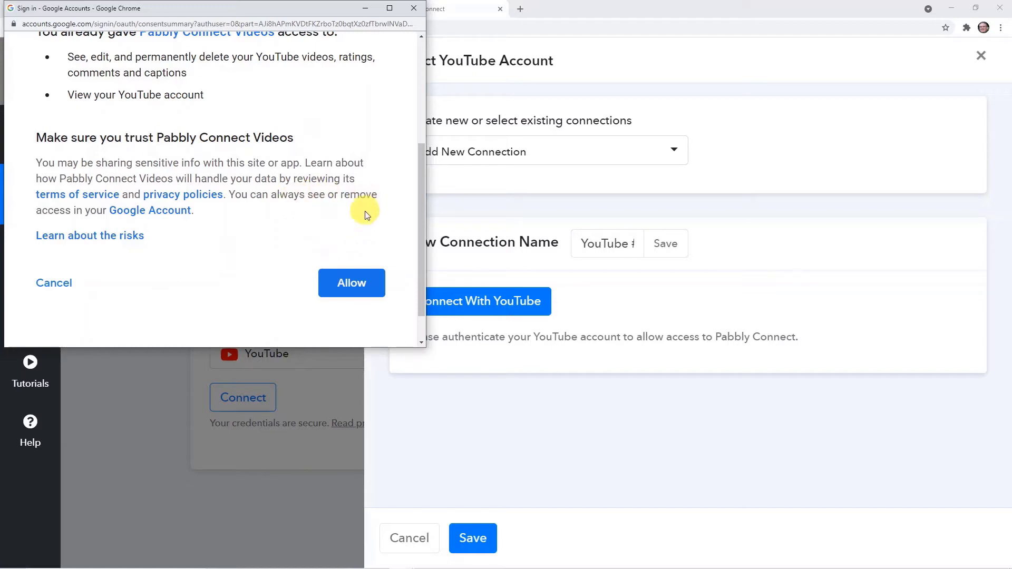
pyautogui.click(340, 274)
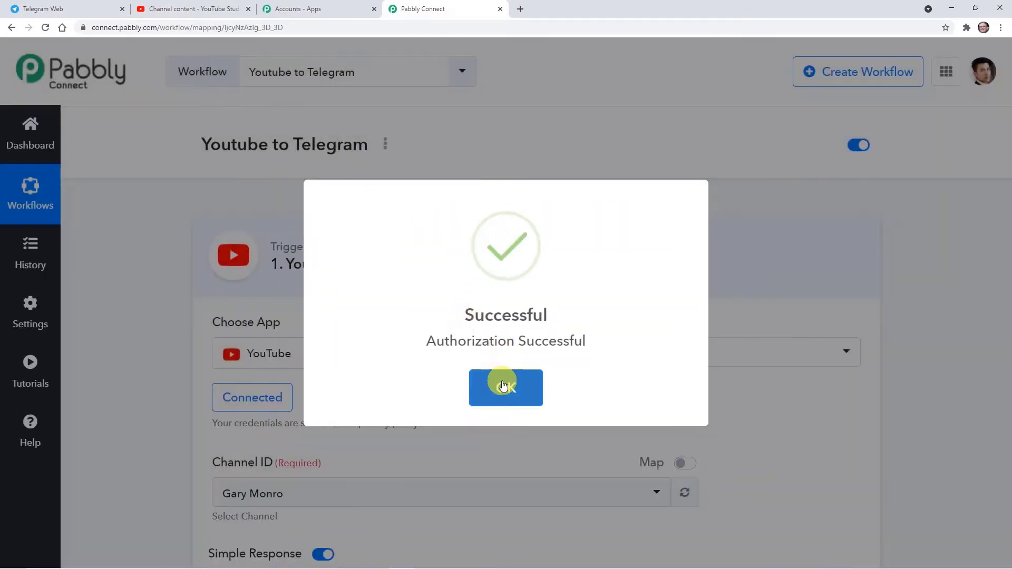
pyautogui.click(501, 382)
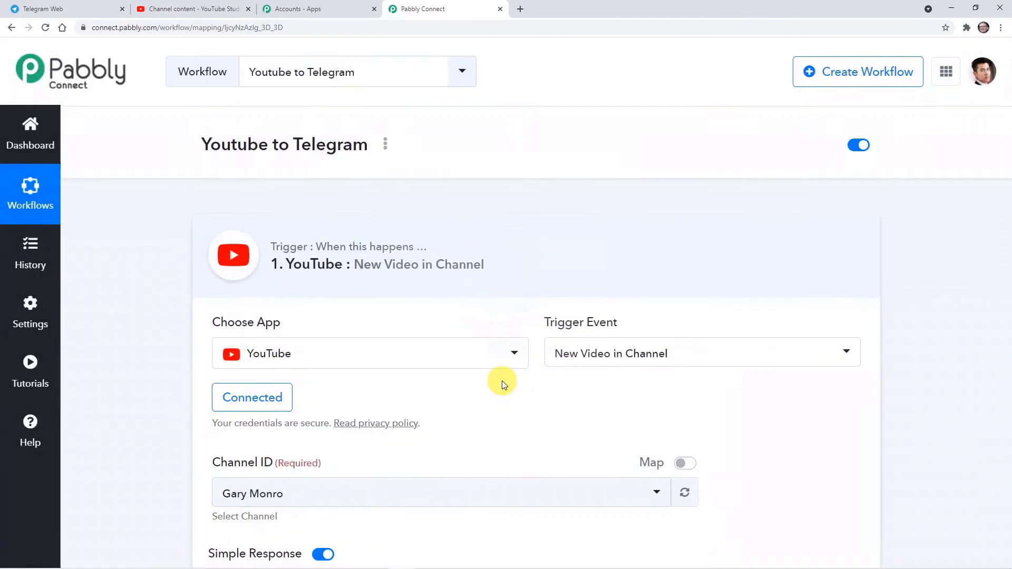
pyautogui.scroll(-4, 379, 367)
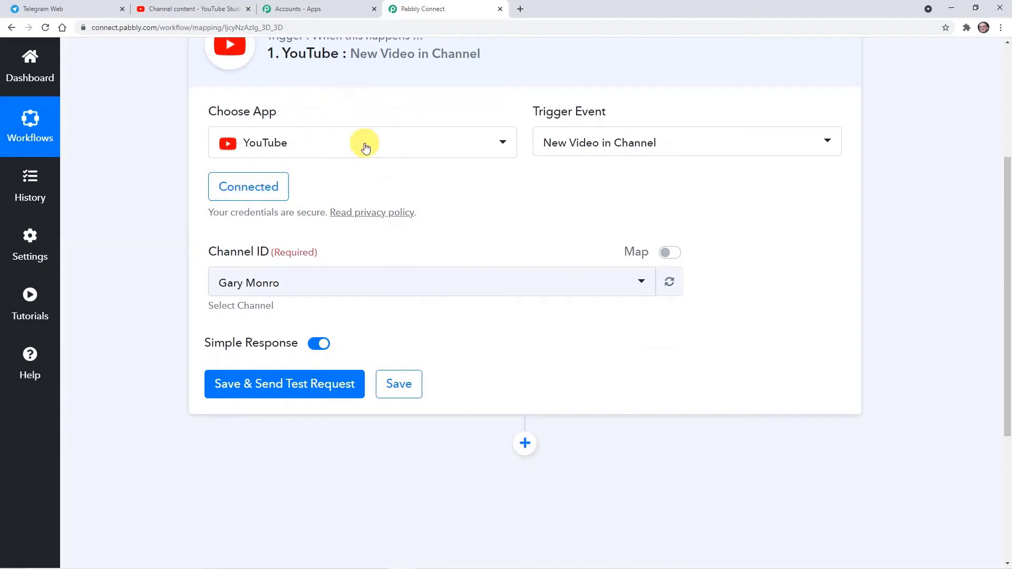
# Switch to YouTube Studio and upload the file PLANET VIDEO from the Downloads folder.
pyautogui.click(190, 9)
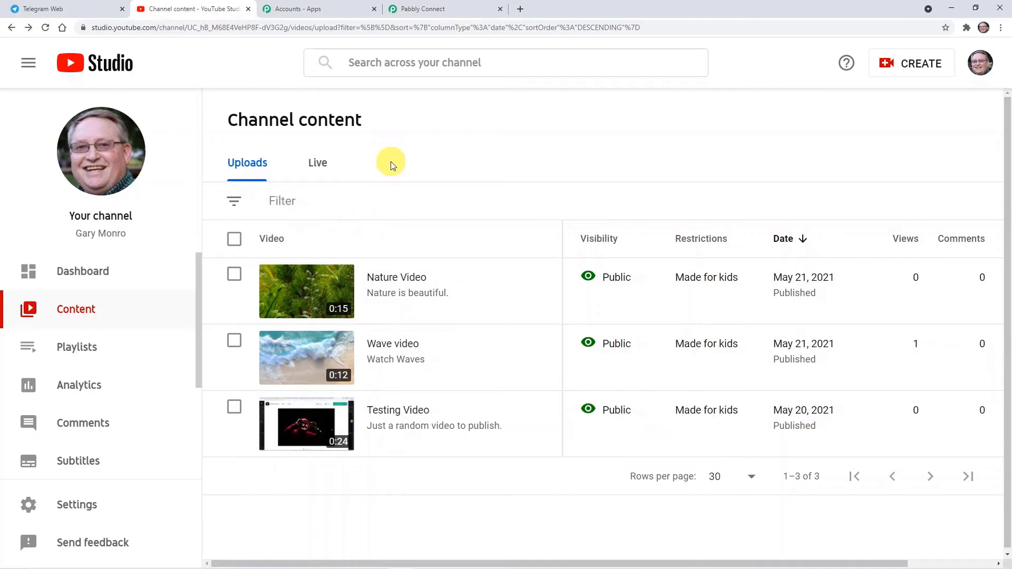
pyautogui.click(897, 60)
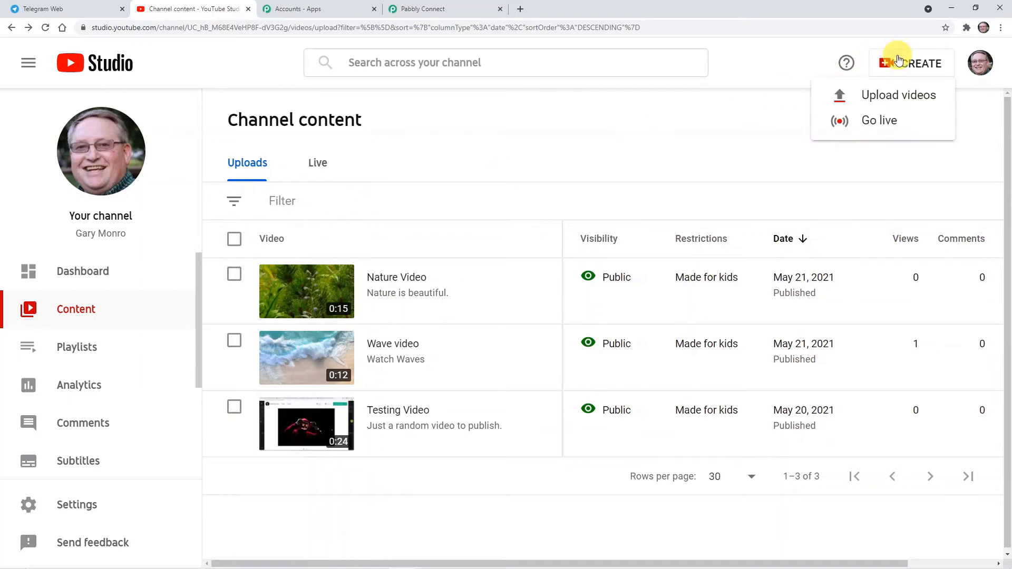
pyautogui.click(891, 93)
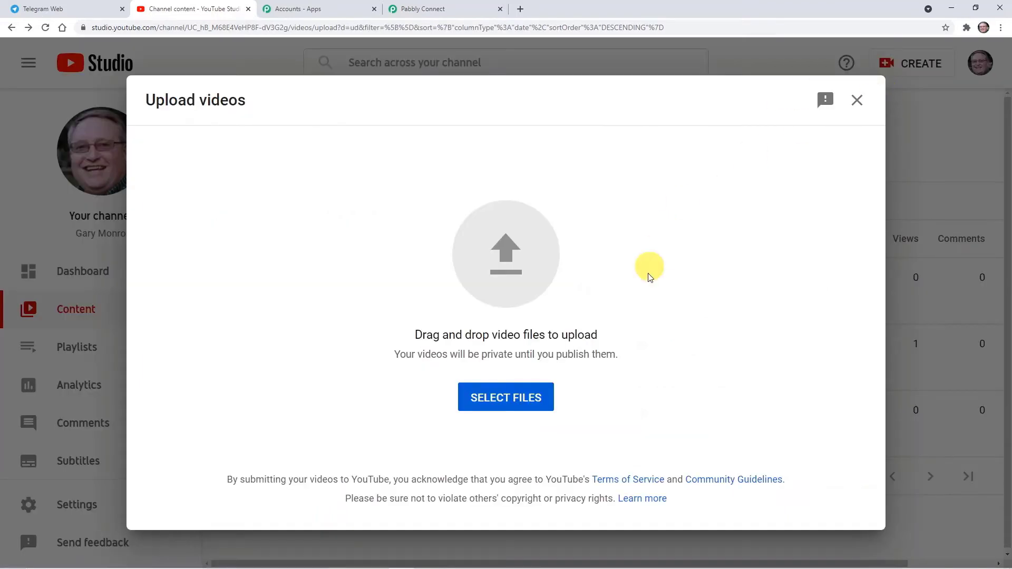
pyautogui.click(504, 397)
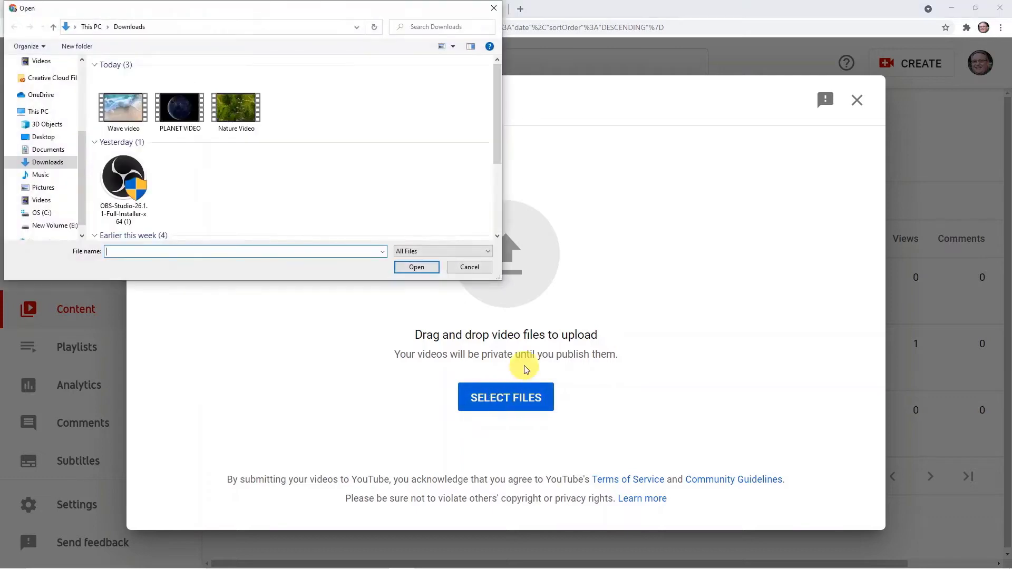
pyautogui.click(178, 122)
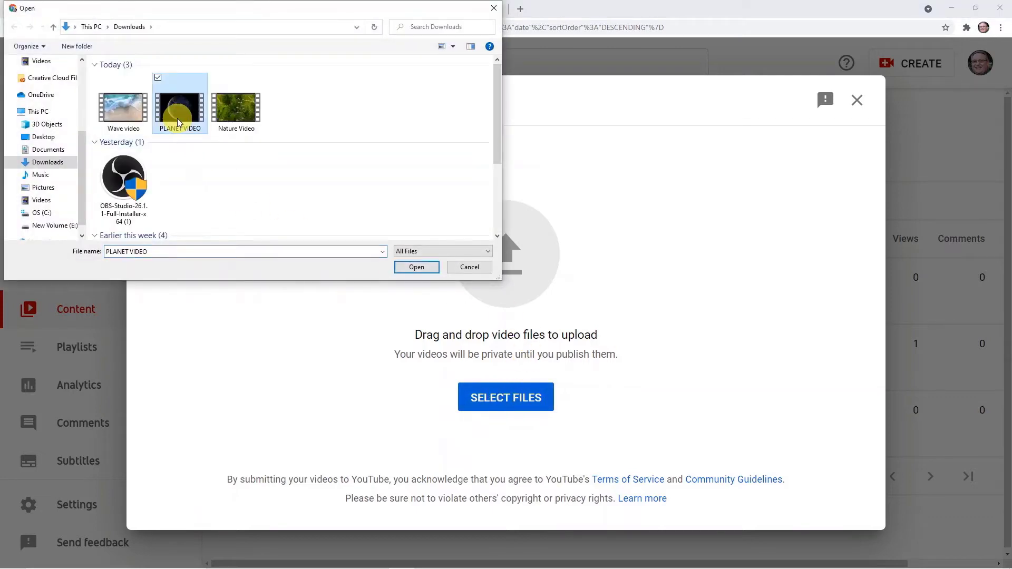
pyautogui.click(428, 267)
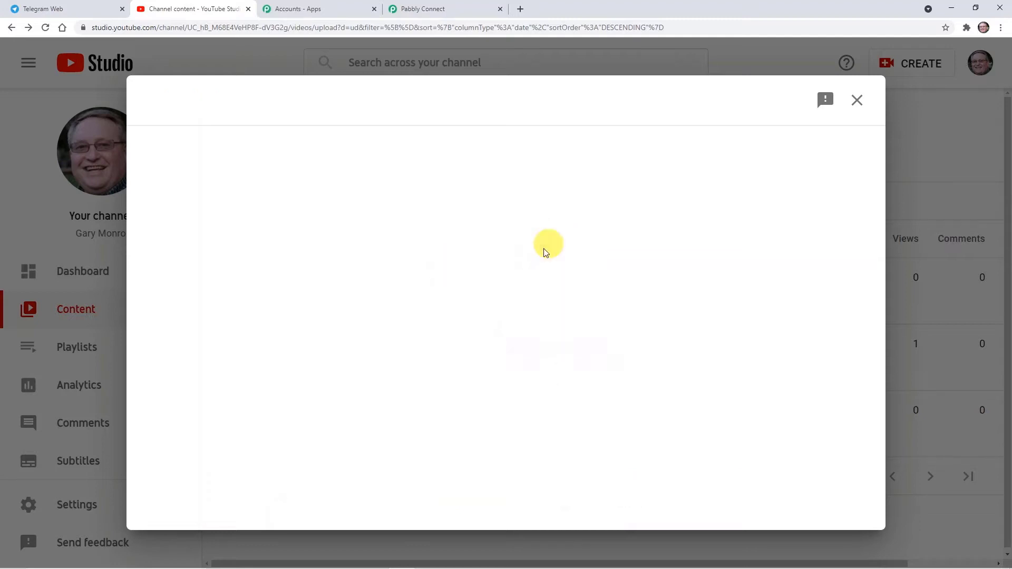
# Give the uploaded video the description "One of the Planet" and mark it as made for kids.
pyautogui.click(264, 349)
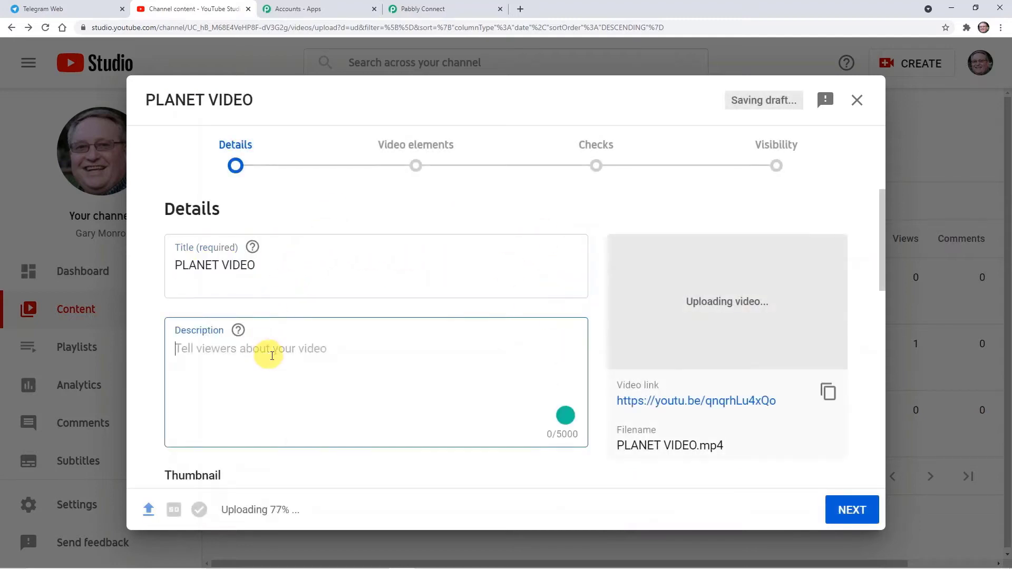
pyautogui.write('pla')
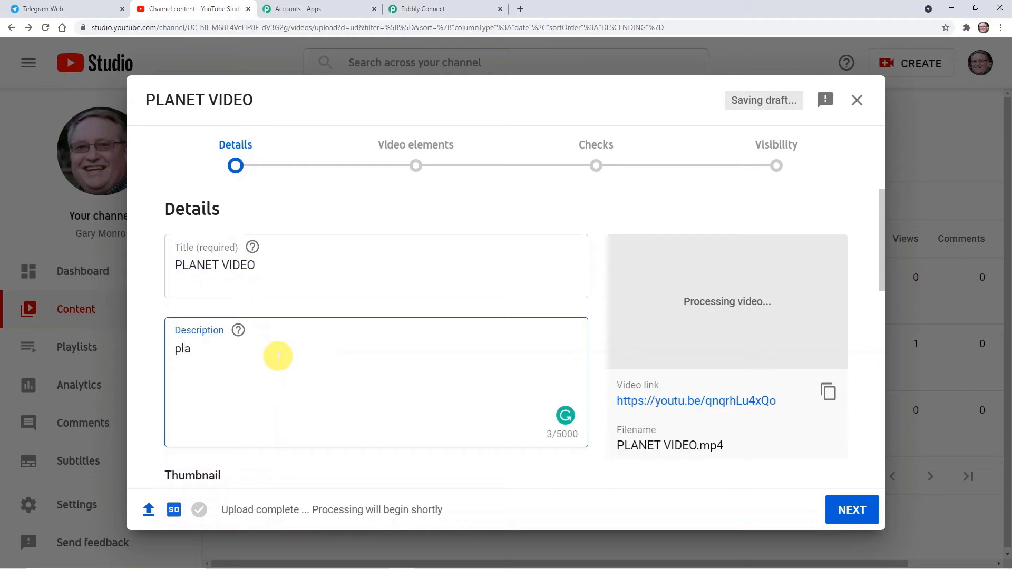
pyautogui.press('BackSpace')
pyautogui.press('BackSpace')
pyautogui.press('BackSpace')
pyautogui.write('One of the ')
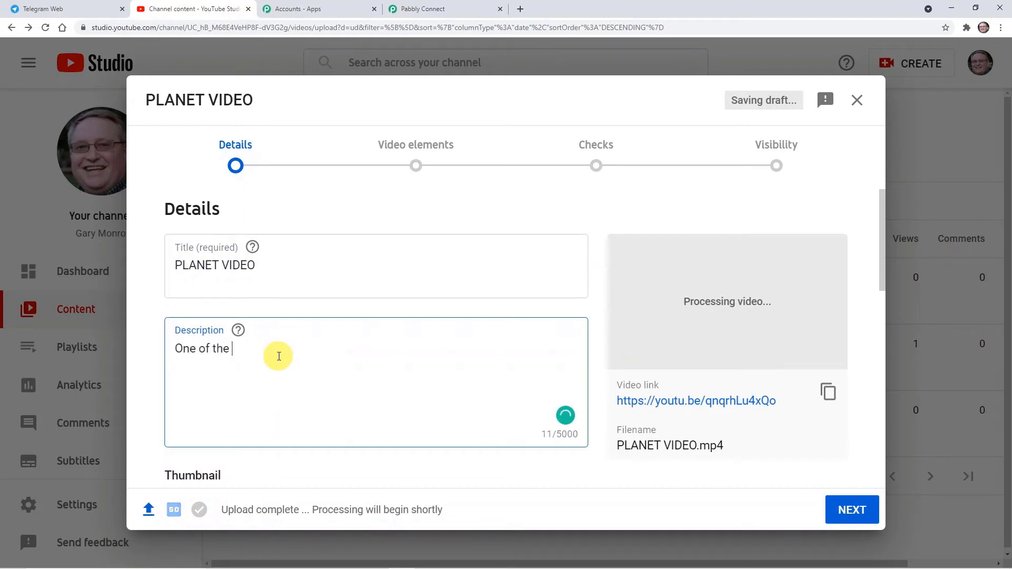
pyautogui.write('Planet')
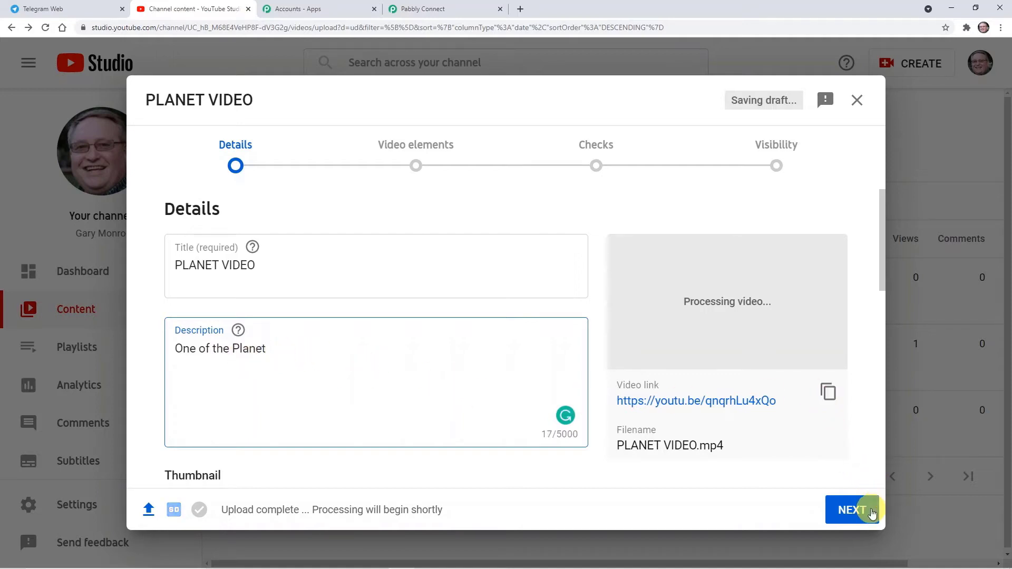
pyautogui.click(867, 511)
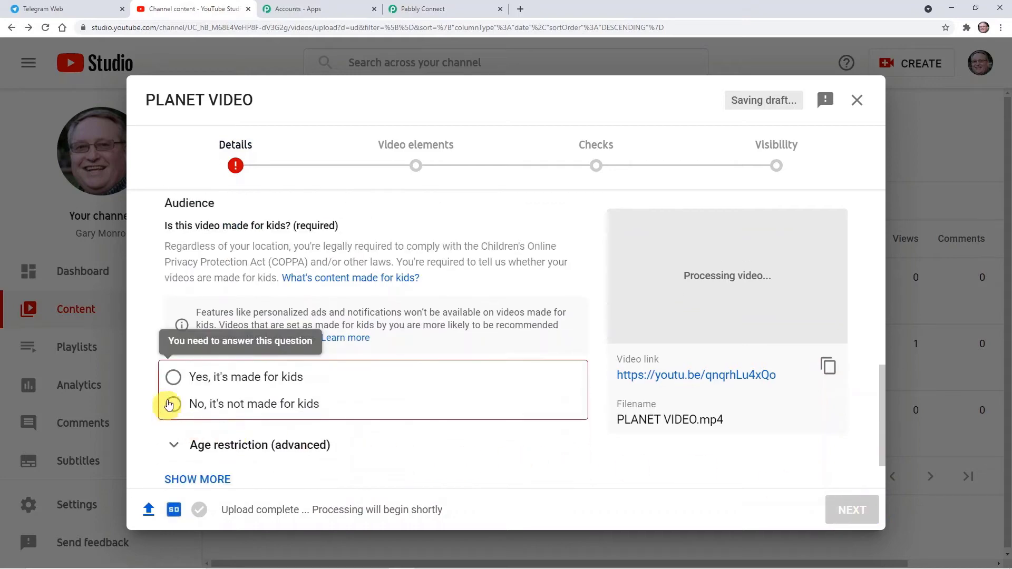
pyautogui.click(173, 377)
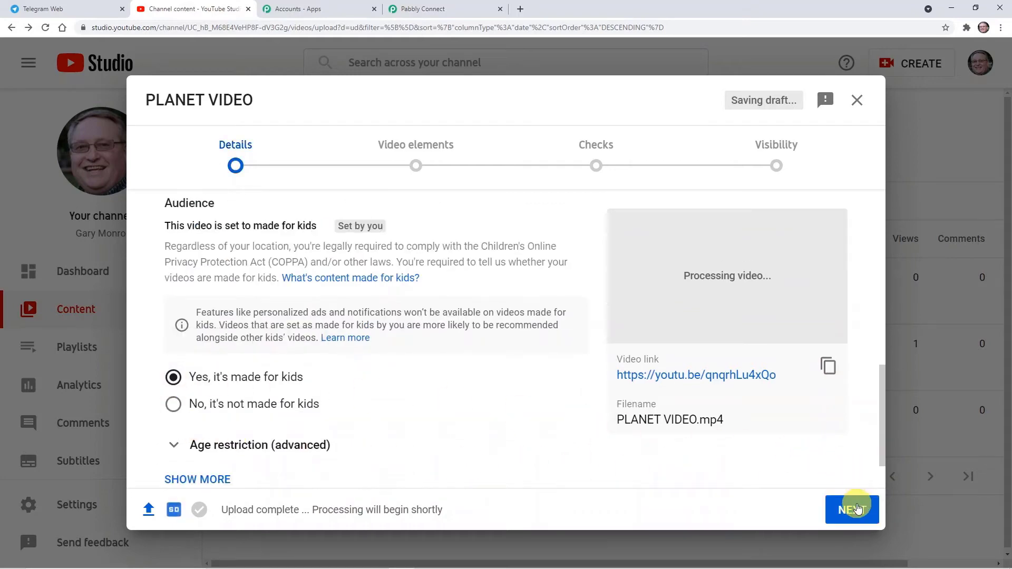
pyautogui.click(852, 509)
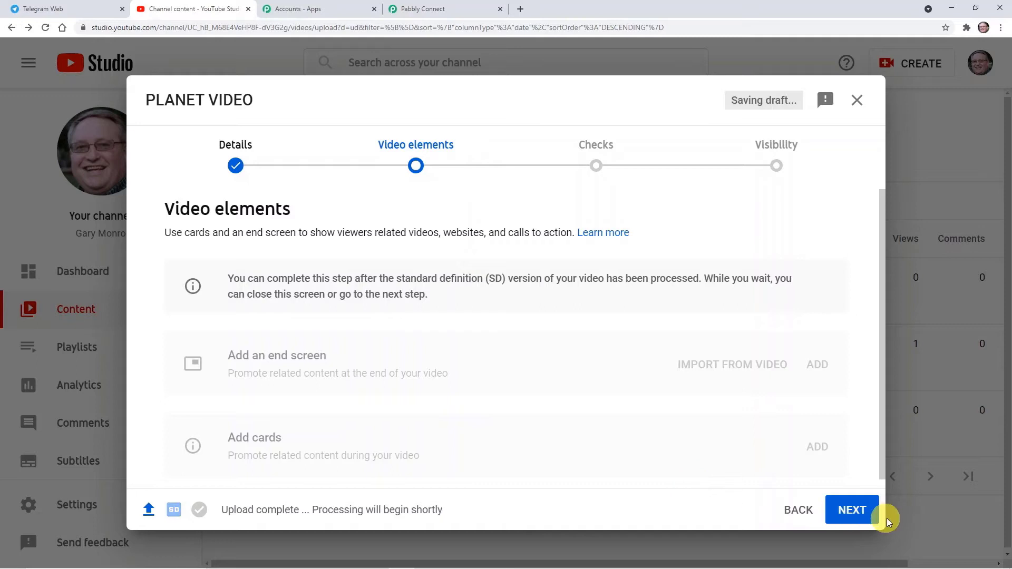
# Skip the video elements and checks, publish PLANET VIDEO with Public visibility, and dismiss the processing dialog.
pyautogui.click(877, 515)
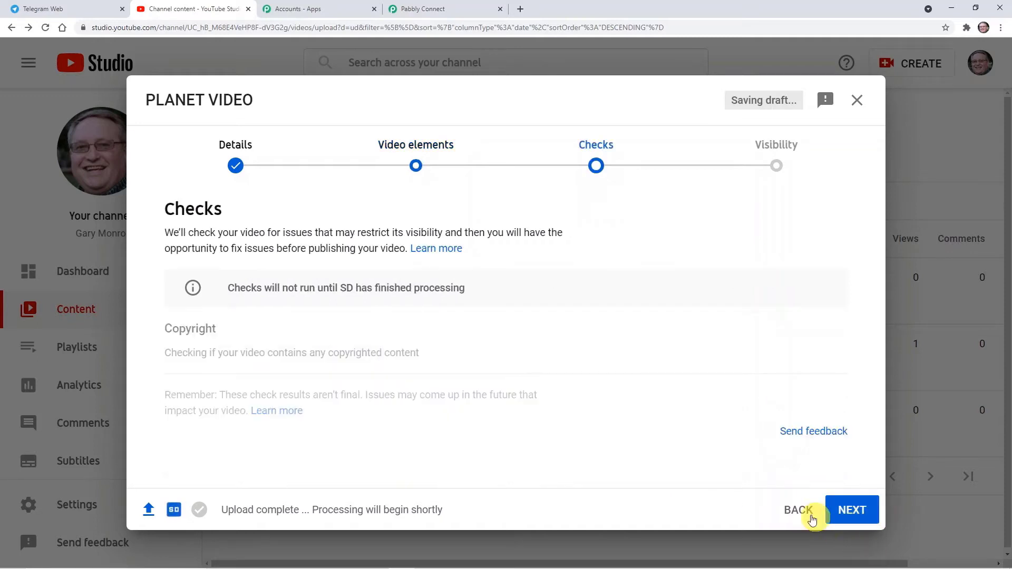
pyautogui.click(863, 509)
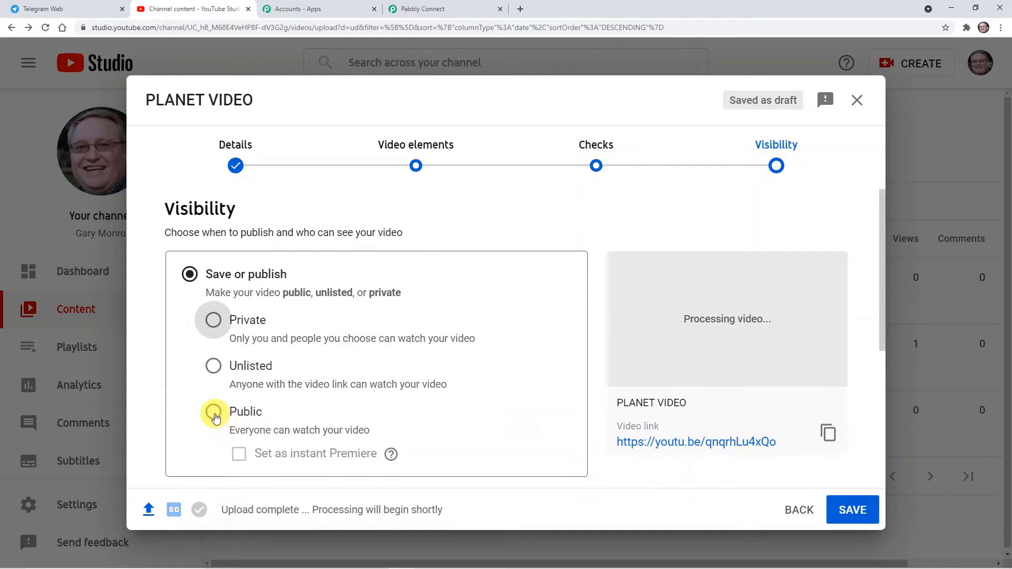
pyautogui.click(213, 414)
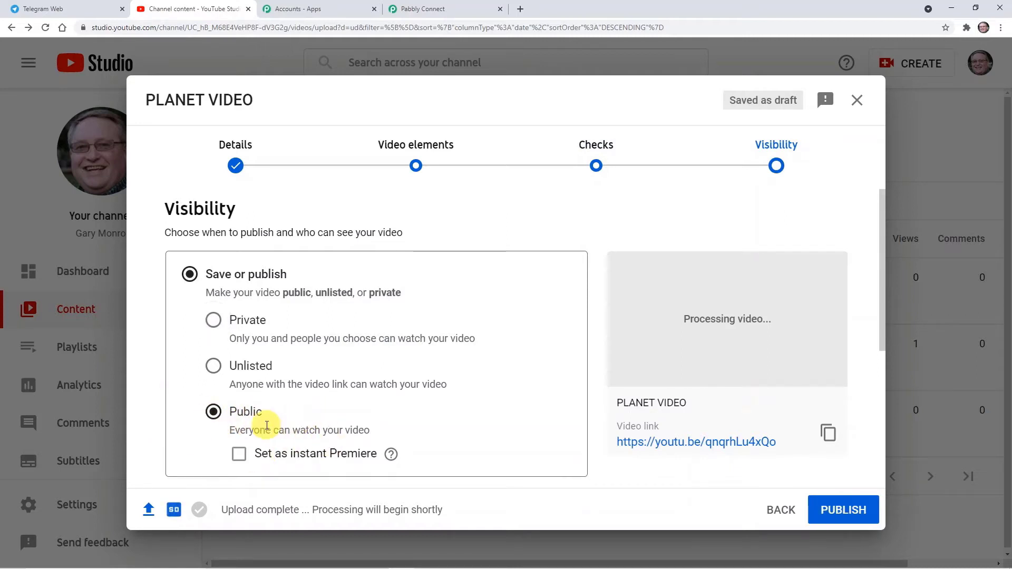
pyautogui.click(852, 501)
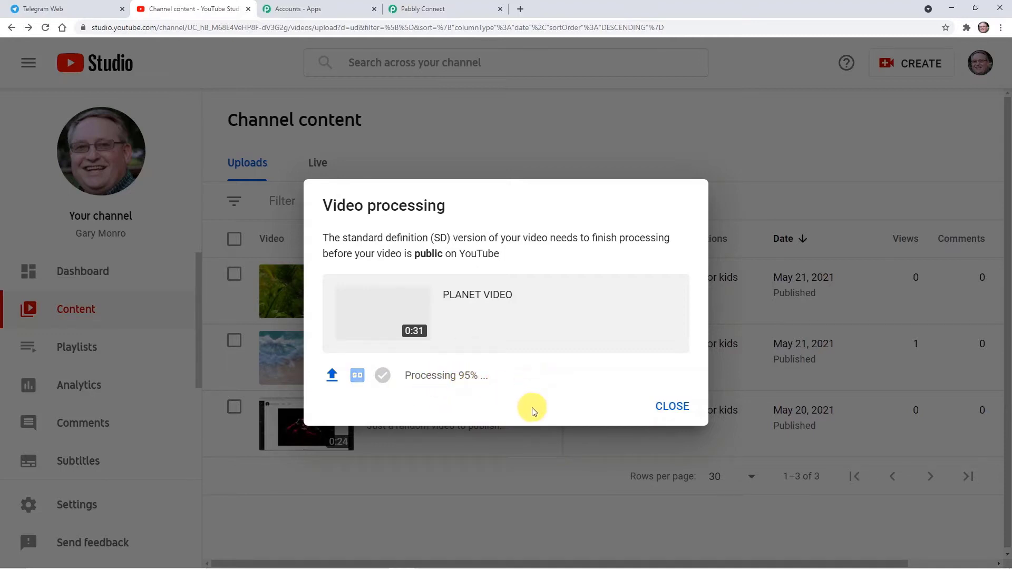
pyautogui.press('Escape')
pyautogui.moveTo(385, 285)
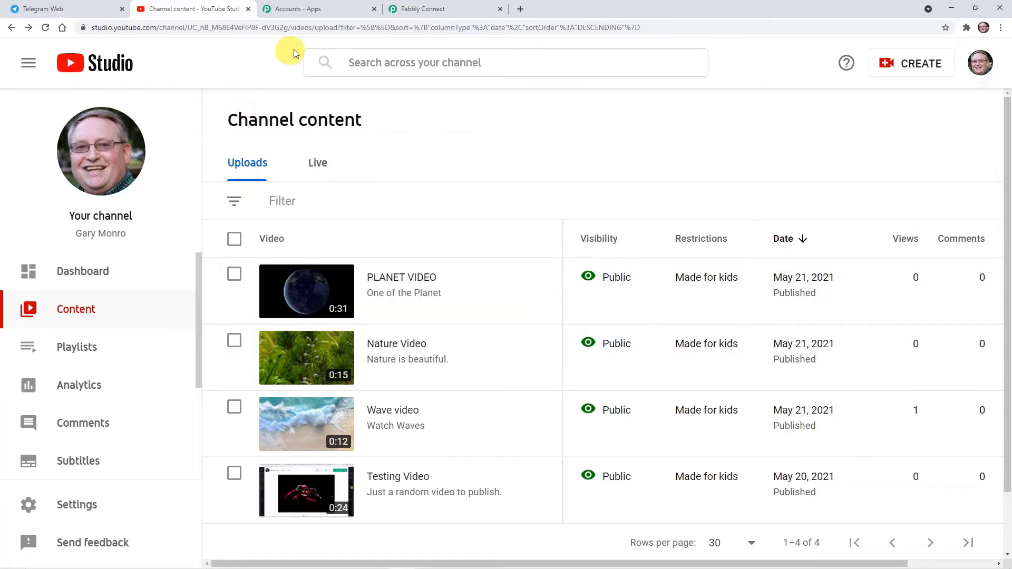
# Switch back to Pabbly Connect and select the connected account's channel as the trigger's Channel ID.
pyautogui.click(442, 11)
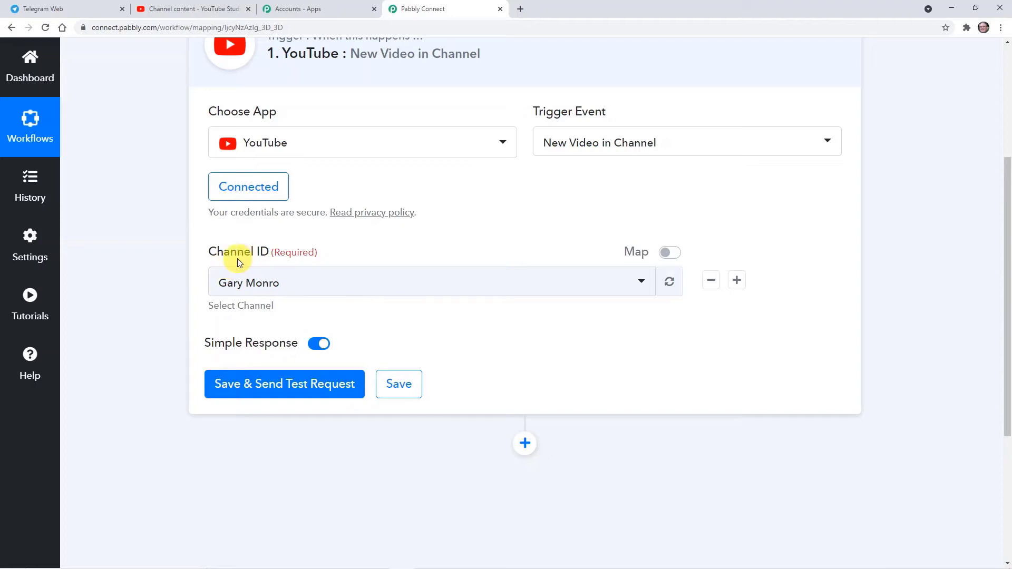
pyautogui.click(271, 284)
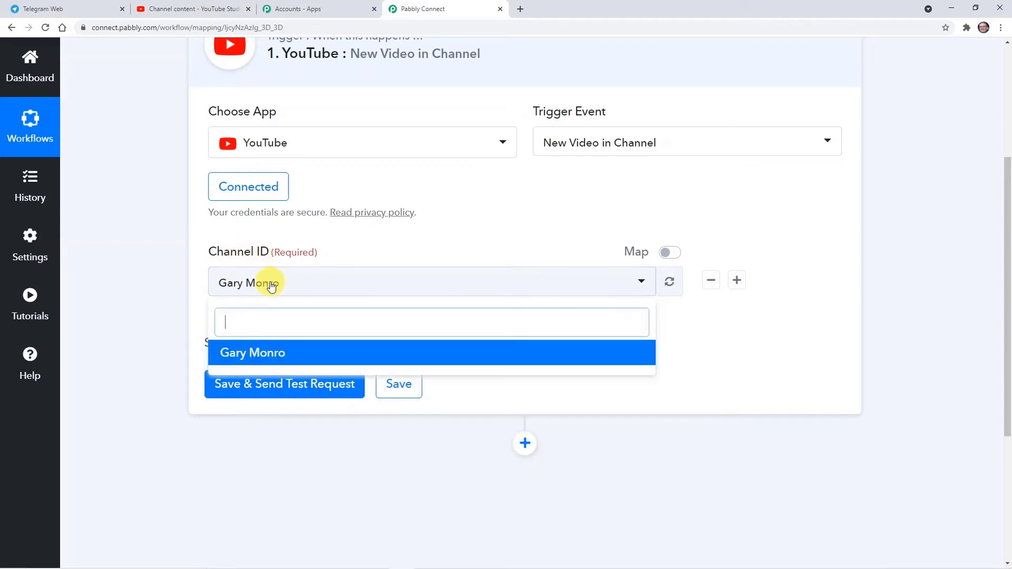
pyautogui.click(242, 352)
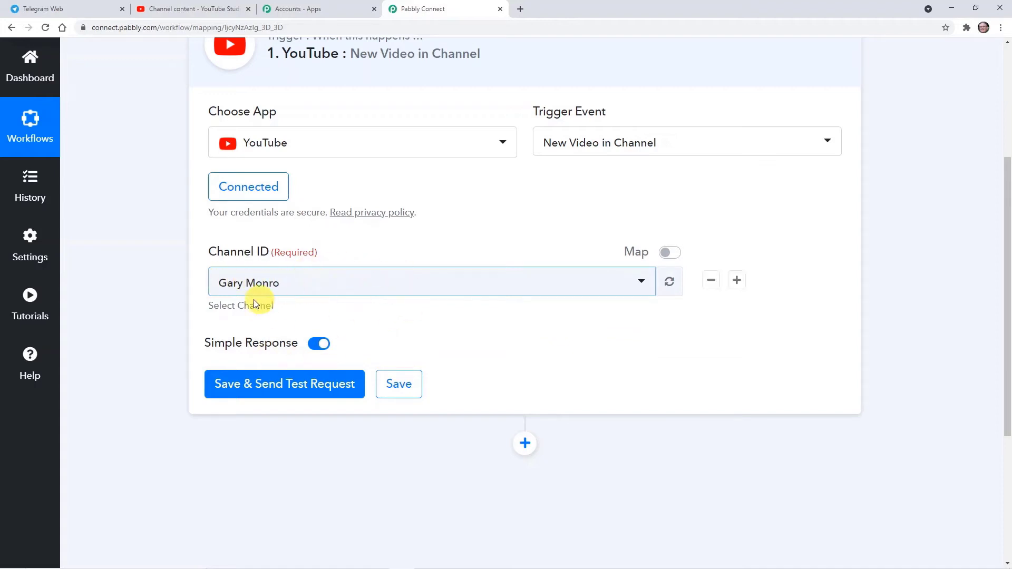
# Save the YouTube trigger, send a test request, and review the received video details down to the video and embed URLs.
pyautogui.click(247, 391)
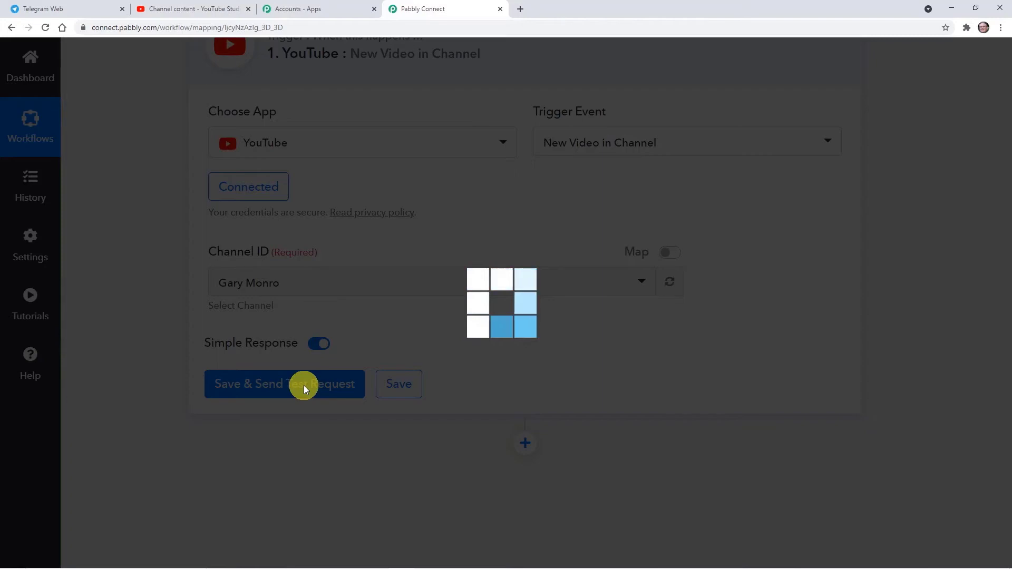
pyautogui.scroll(-5, 447, 339)
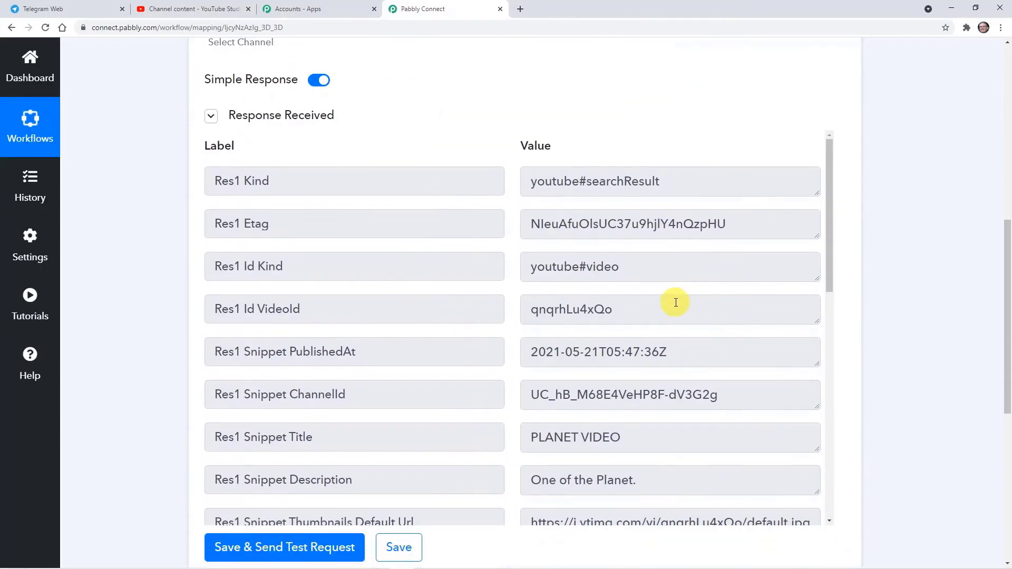
pyautogui.moveTo(832, 213); pyautogui.dragTo(805, 315)
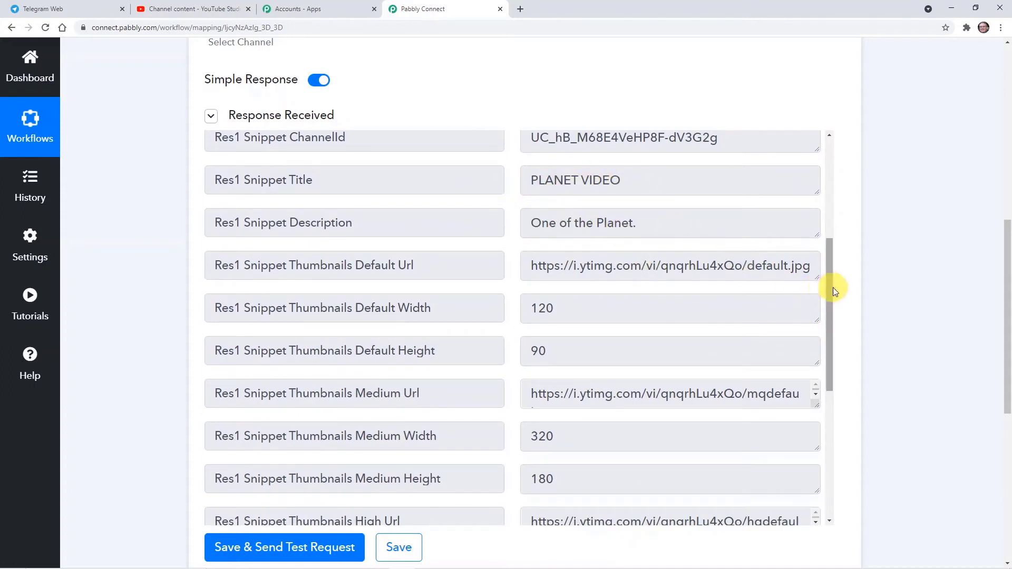
pyautogui.moveTo(833, 288); pyautogui.dragTo(818, 413)
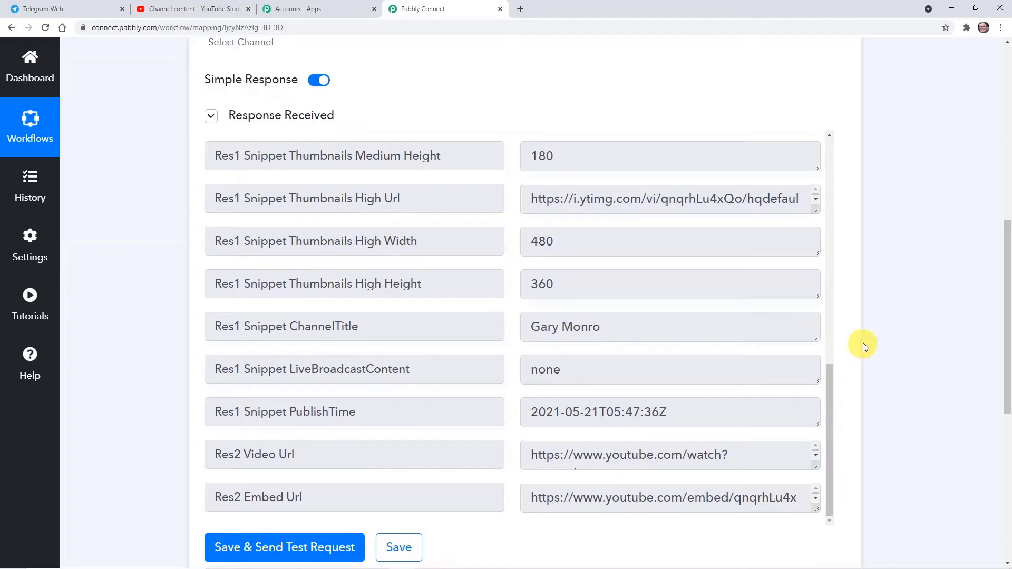
pyautogui.scroll(-2, 865, 332)
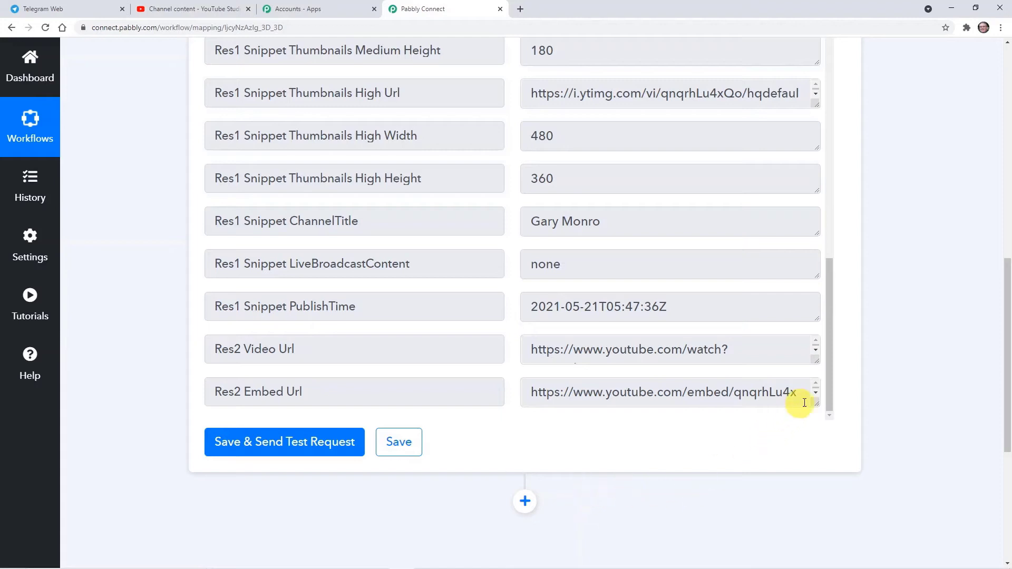
pyautogui.scroll(1, 828, 389)
pyautogui.scroll(-1, 828, 384)
# Add an action step using the Telegram Bot app with the action event Send a Text Message or a Reply.
pyautogui.click(537, 499)
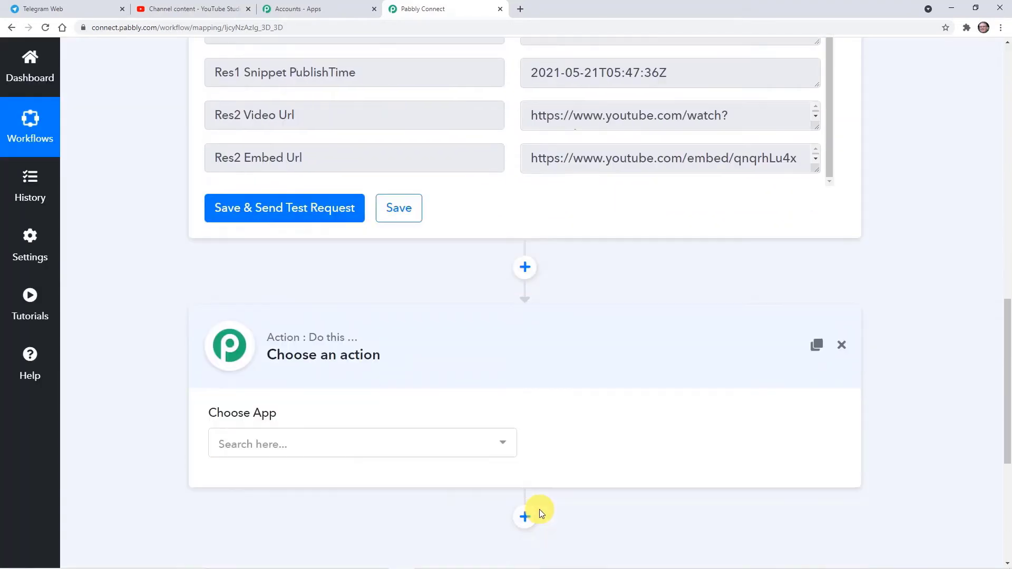
pyautogui.click(336, 418)
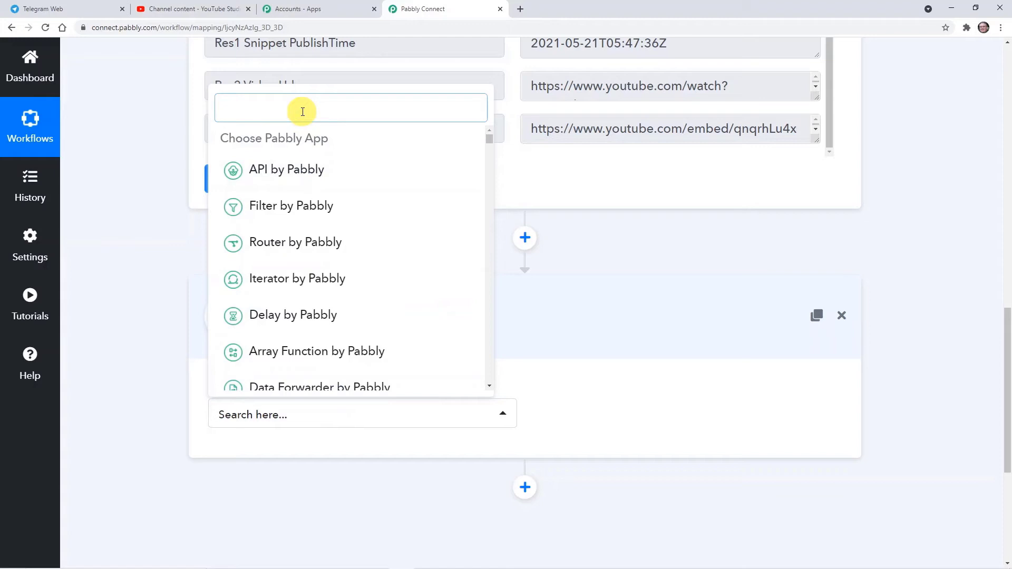
pyautogui.write('Telegram')
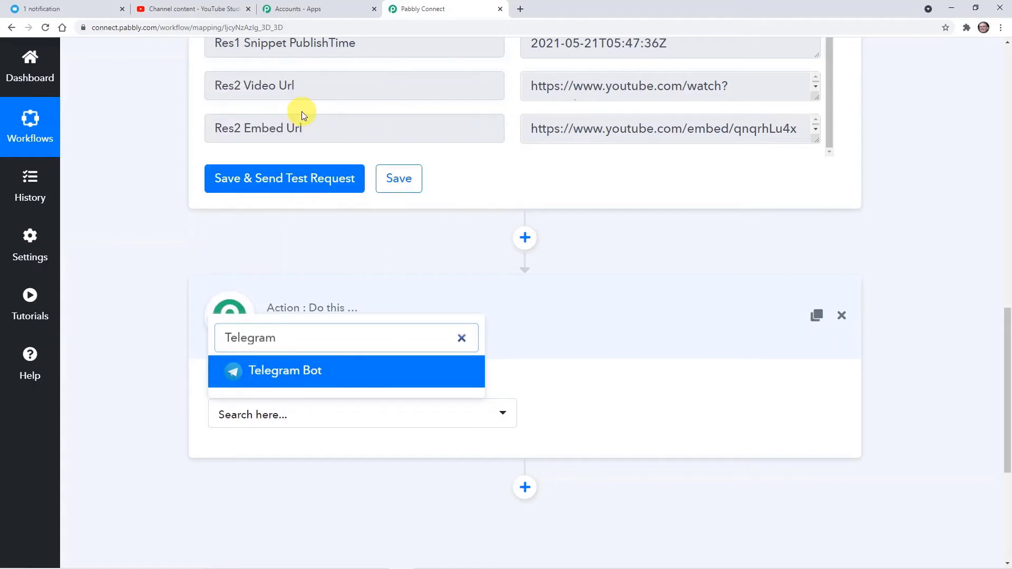
pyautogui.click(319, 374)
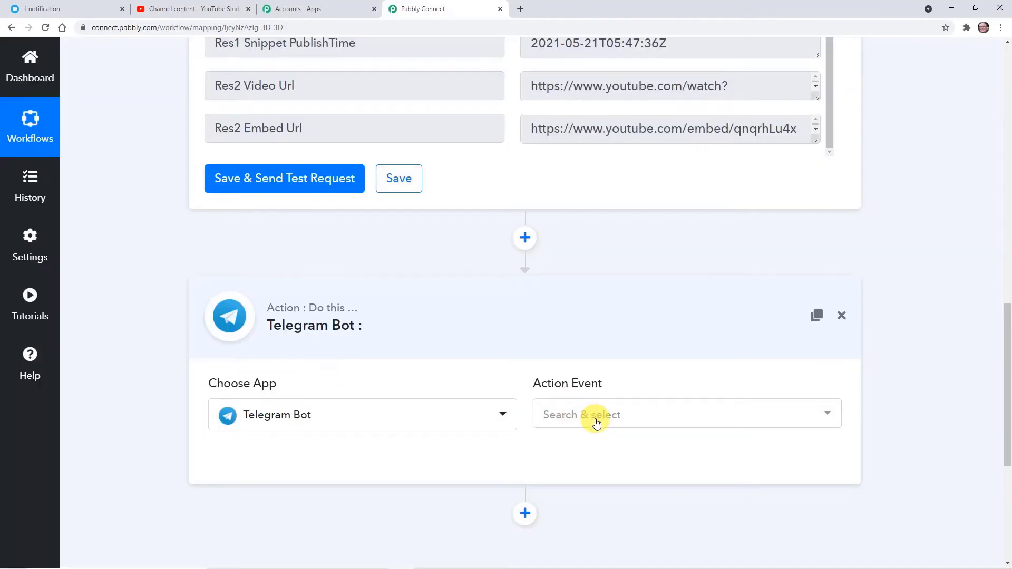
pyautogui.click(596, 421)
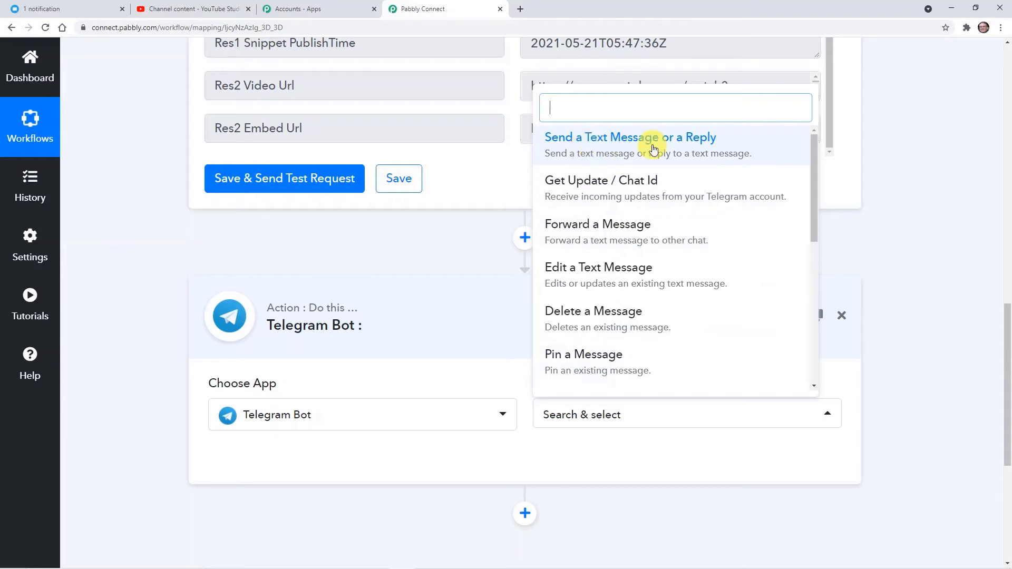
pyautogui.click(691, 149)
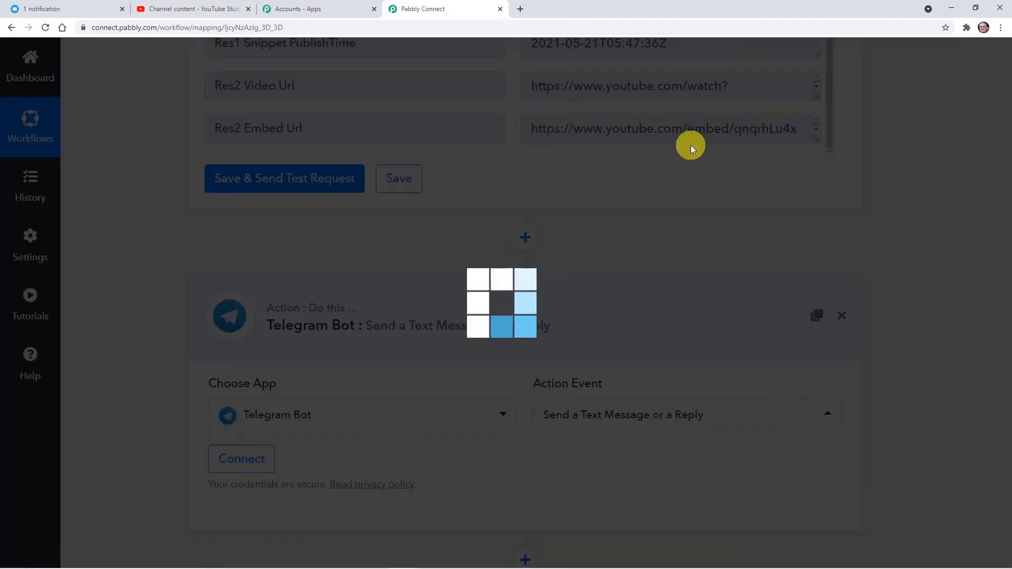
pyautogui.scroll(-2, 590, 387)
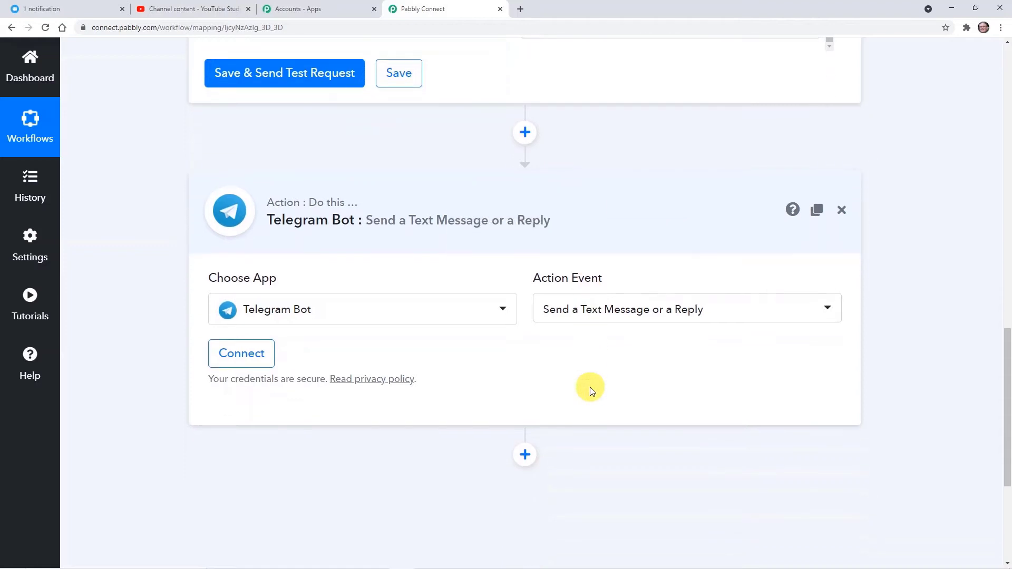
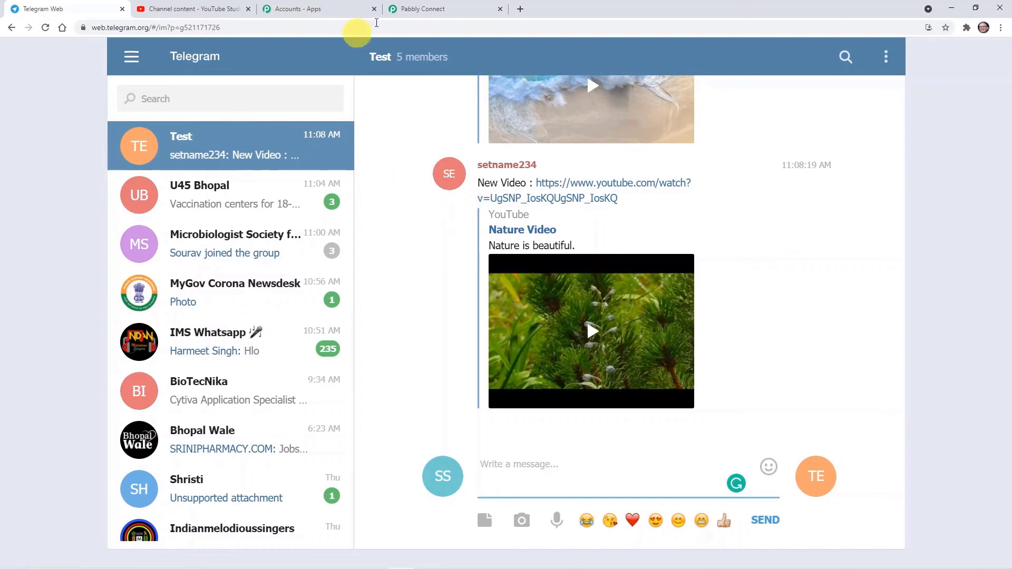
# Switch to Telegram Web, search for BotFather, and open its chat.
pyautogui.click(192, 9)
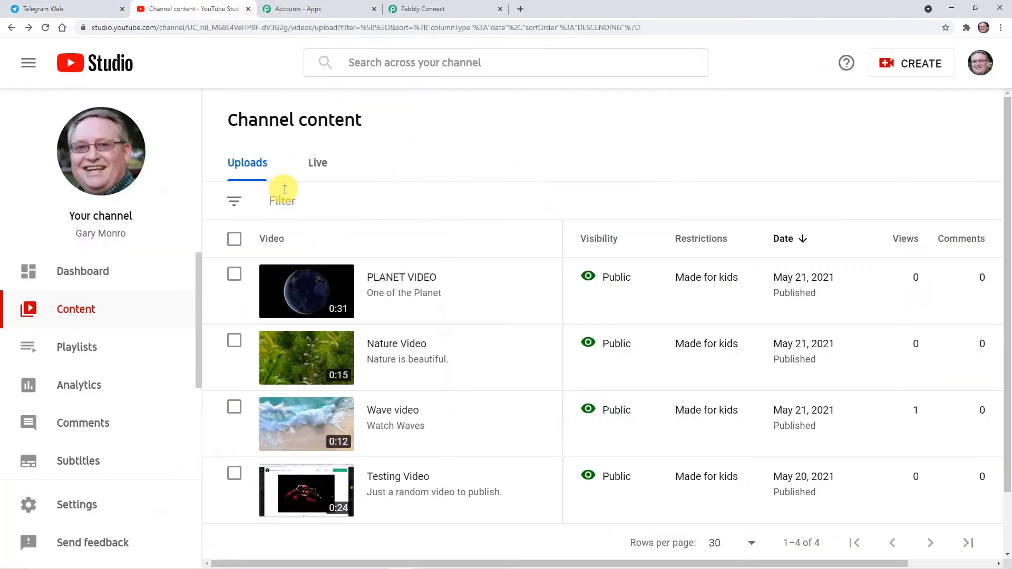
pyautogui.click(79, 8)
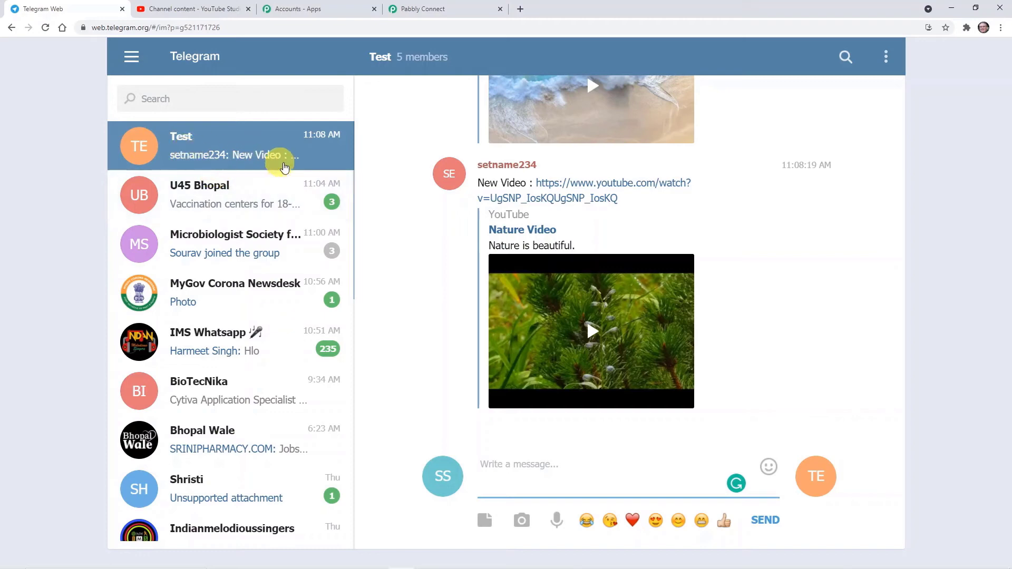
pyautogui.click(194, 101)
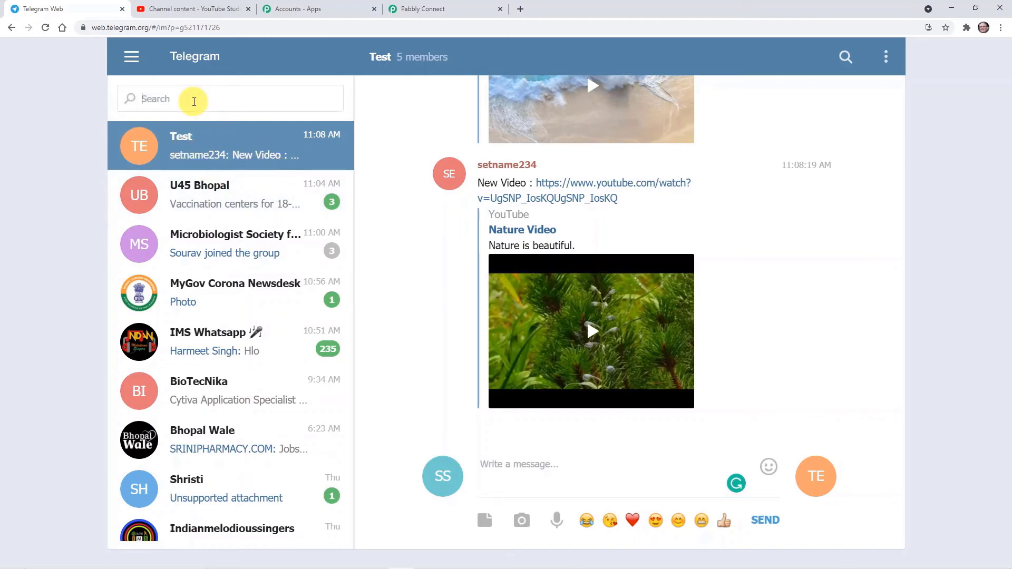
pyautogui.write('botf')
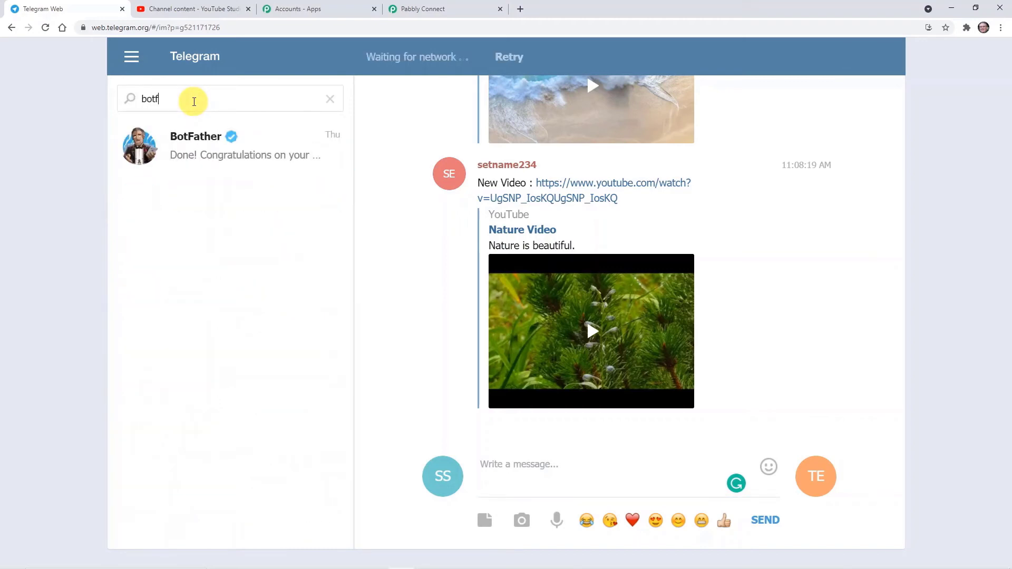
pyautogui.write('athr')
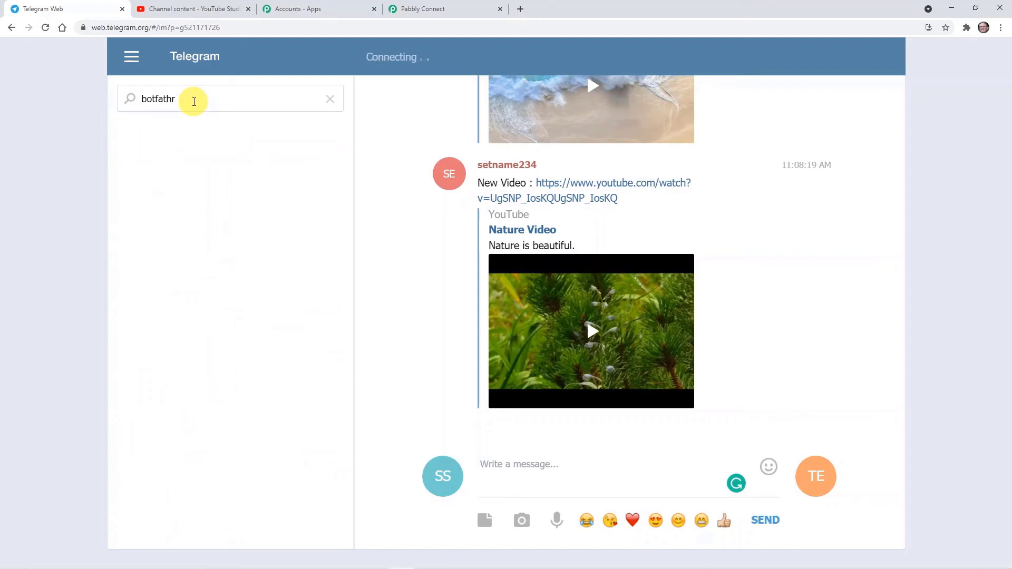
pyautogui.press('BackSpace')
pyautogui.press('BackSpace')
pyautogui.write('h')
pyautogui.click(200, 139)
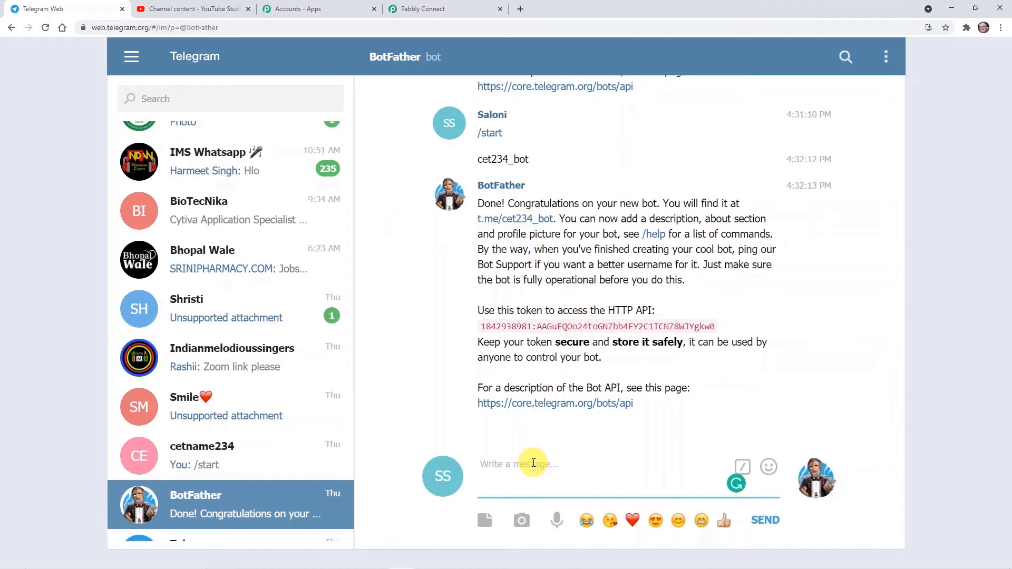
# Create a new bot through BotFather with the /newbot command, the name pep123 and the username pep123_bot.
pyautogui.write('/newb')
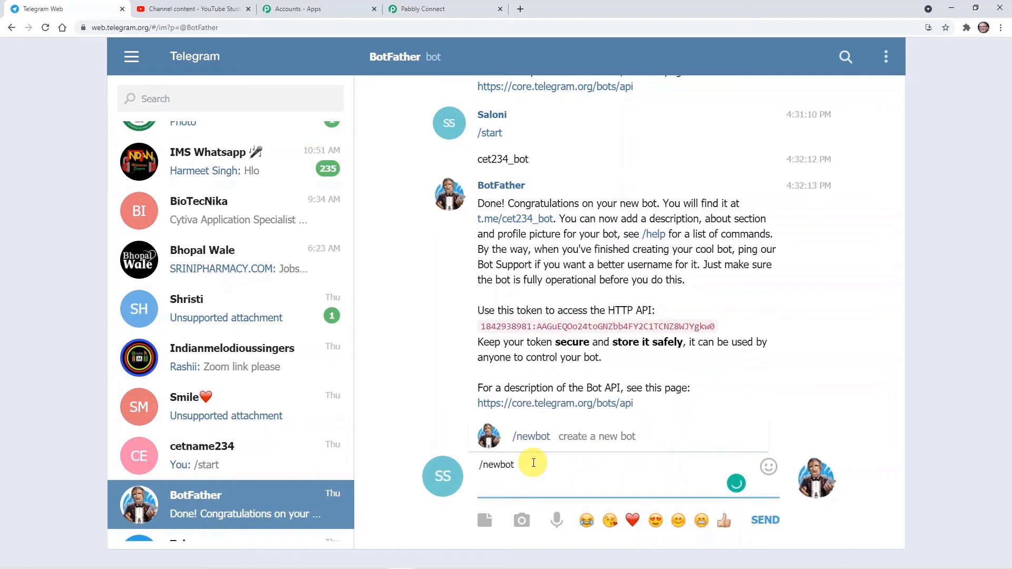
pyautogui.write('ot')
pyautogui.press('Return')
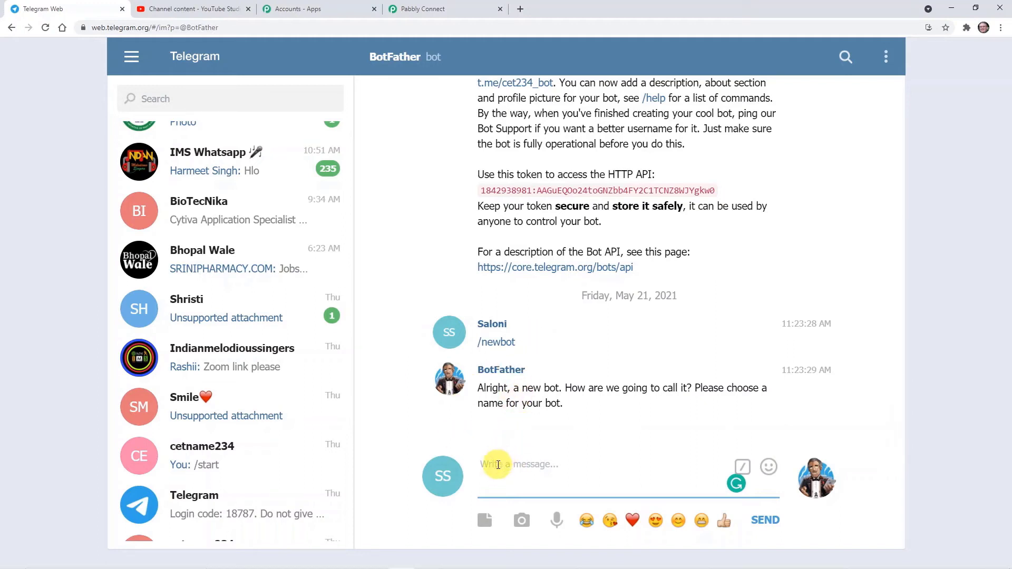
pyautogui.click(515, 463)
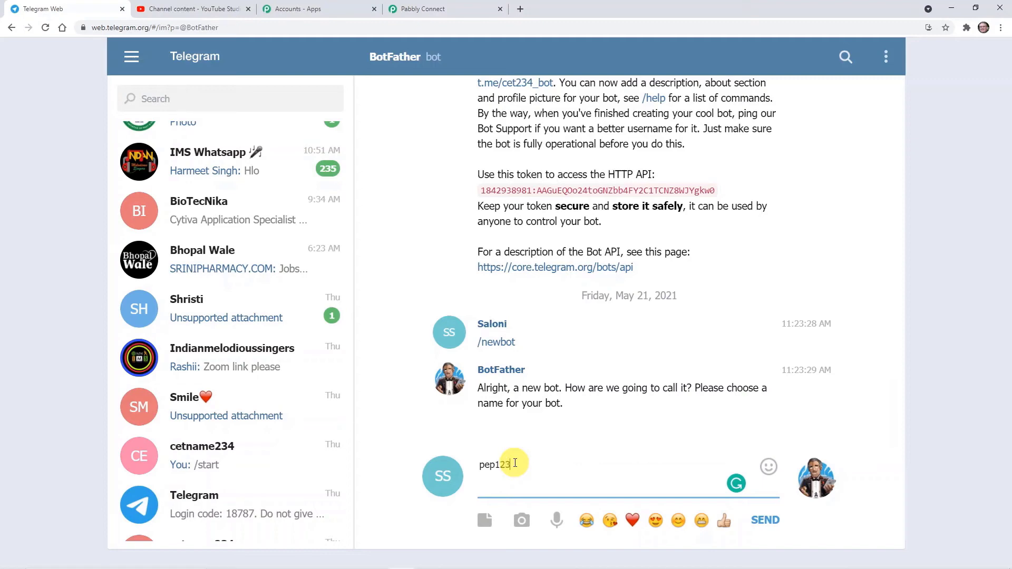
pyautogui.press('Return')
pyautogui.hotkey('ctrl', 'l')
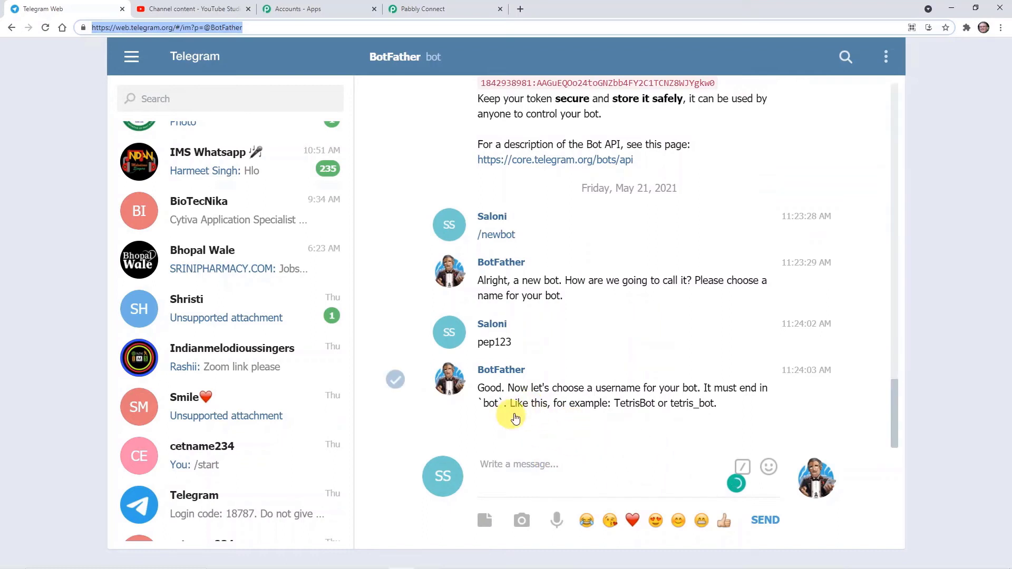
pyautogui.click(509, 465)
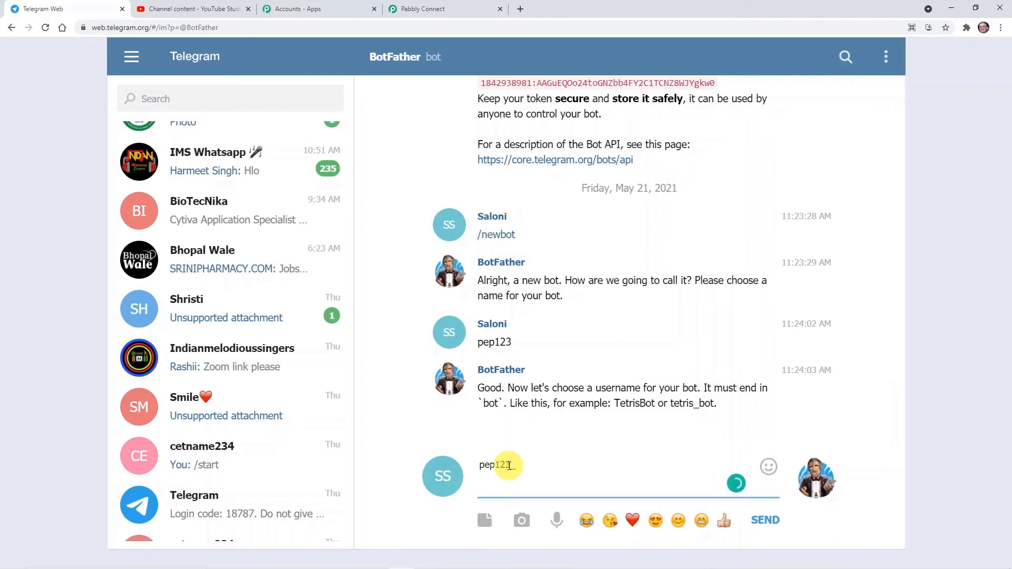
pyautogui.press('Return')
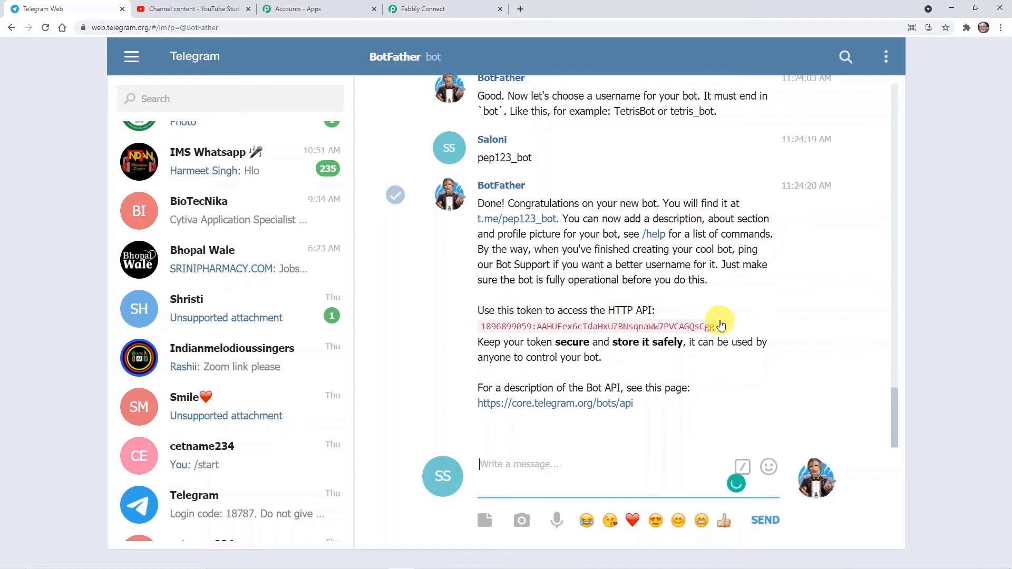
pyautogui.moveTo(734, 326); pyautogui.dragTo(481, 334)
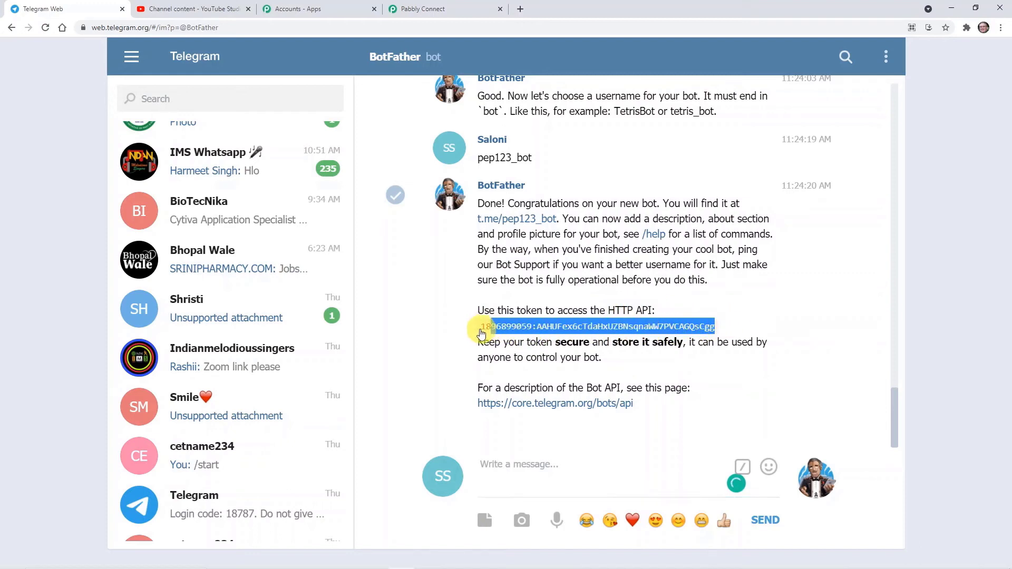
pyautogui.rightClick(471, 331)
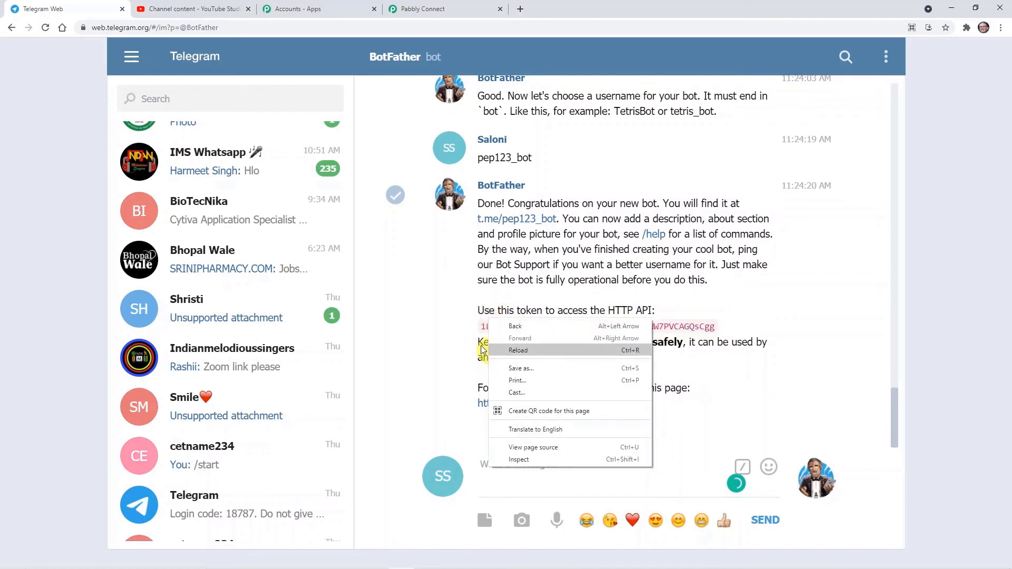
pyautogui.click(472, 330)
pyautogui.click(743, 335)
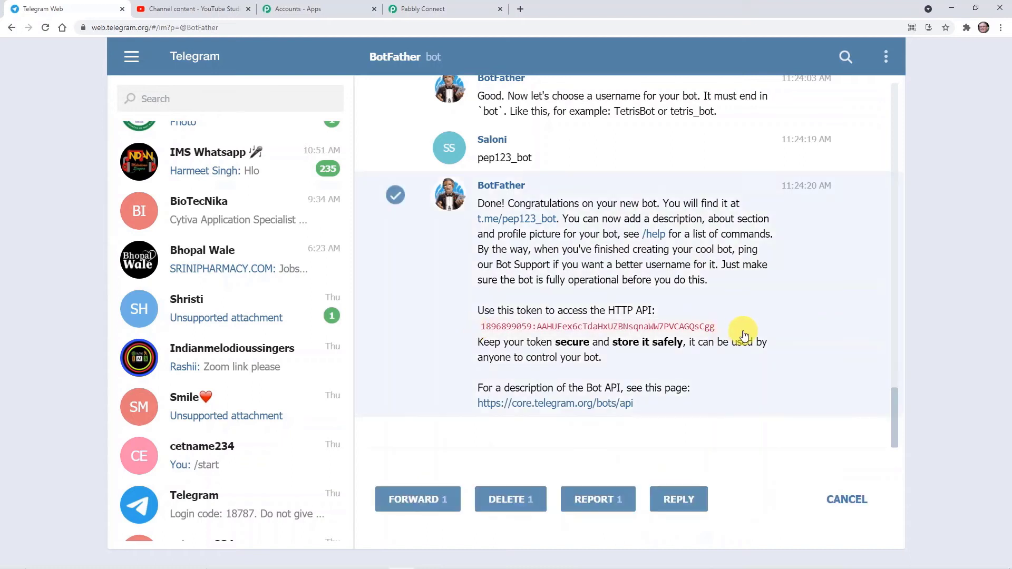
# Copy the new bot's API token from BotFather's message and paste it into the Token field of Pabbly Connect's Telegram Bot connection.
pyautogui.moveTo(743, 335); pyautogui.dragTo(476, 323)
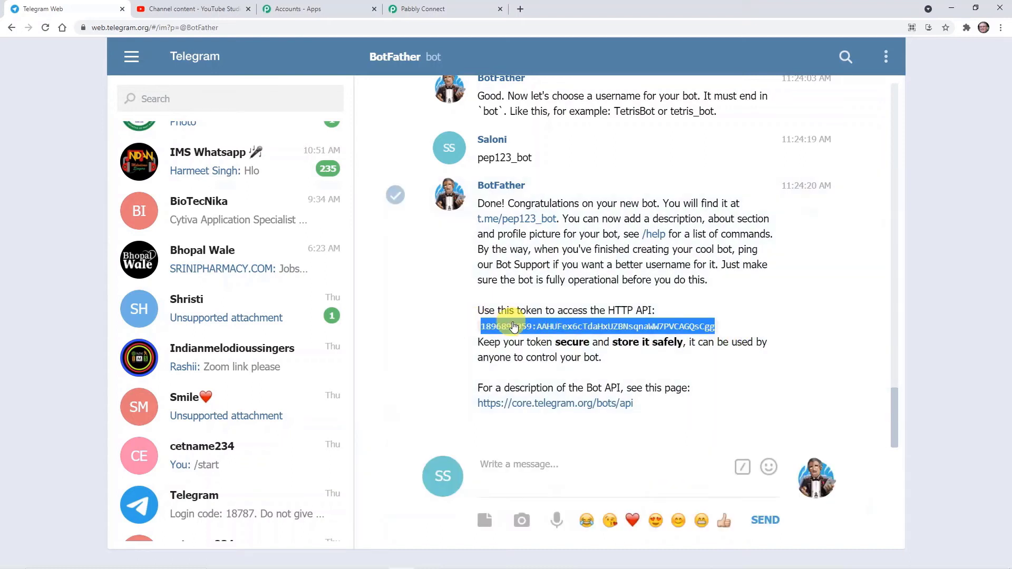
pyautogui.rightClick(514, 327)
pyautogui.click(560, 336)
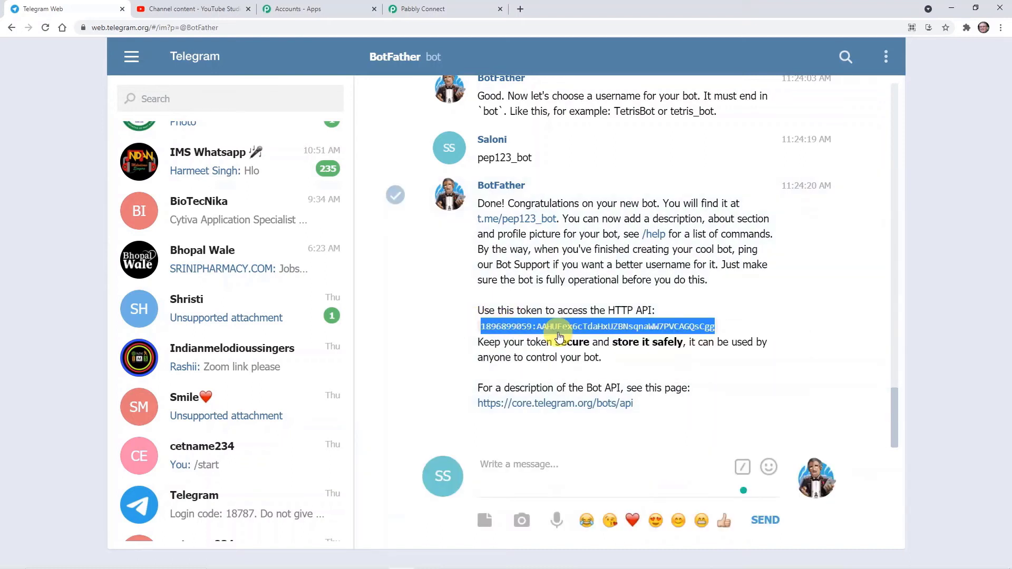
pyautogui.click(445, 8)
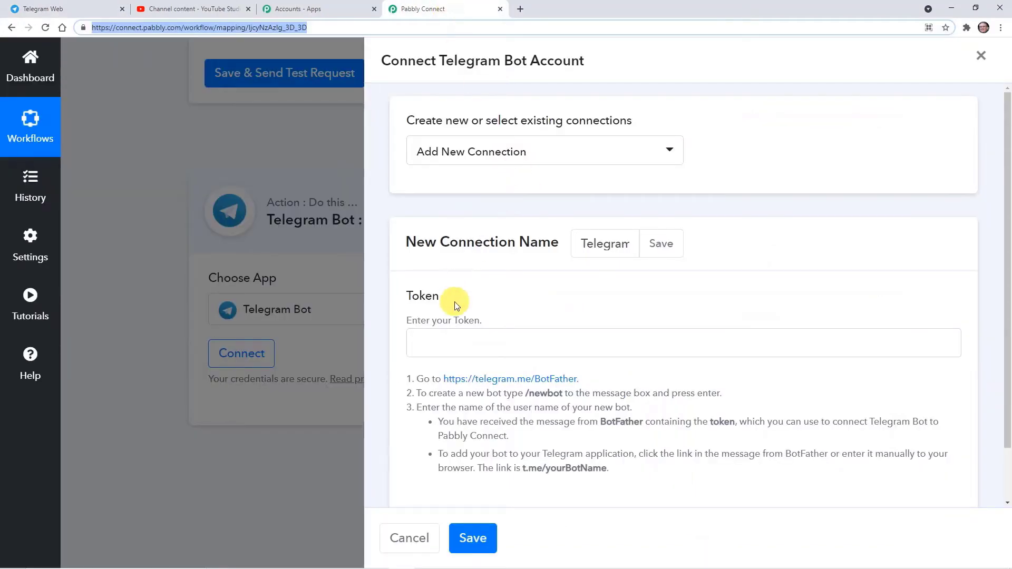
pyautogui.click(454, 334)
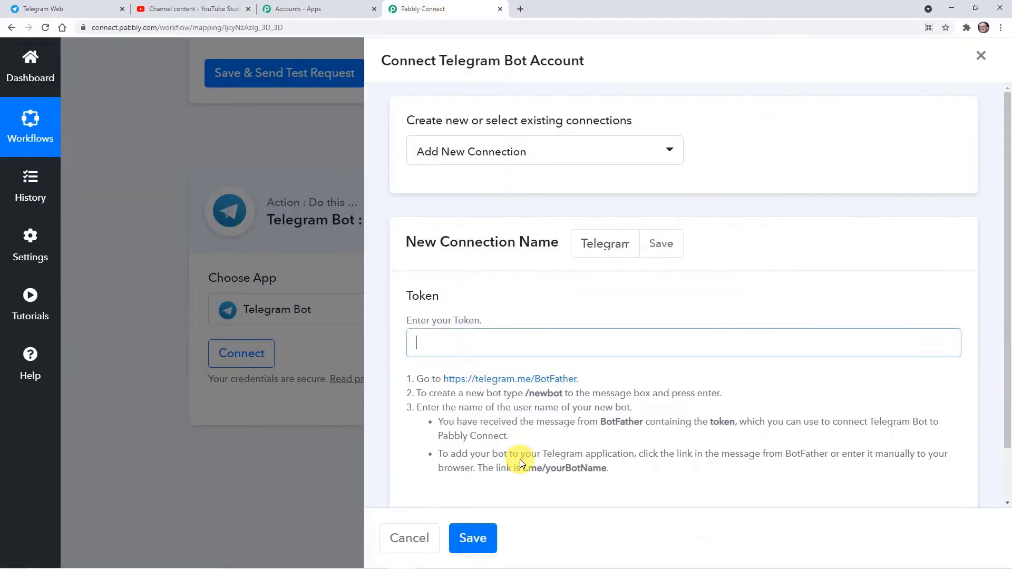
pyautogui.hotkey('ctrl', 'v')
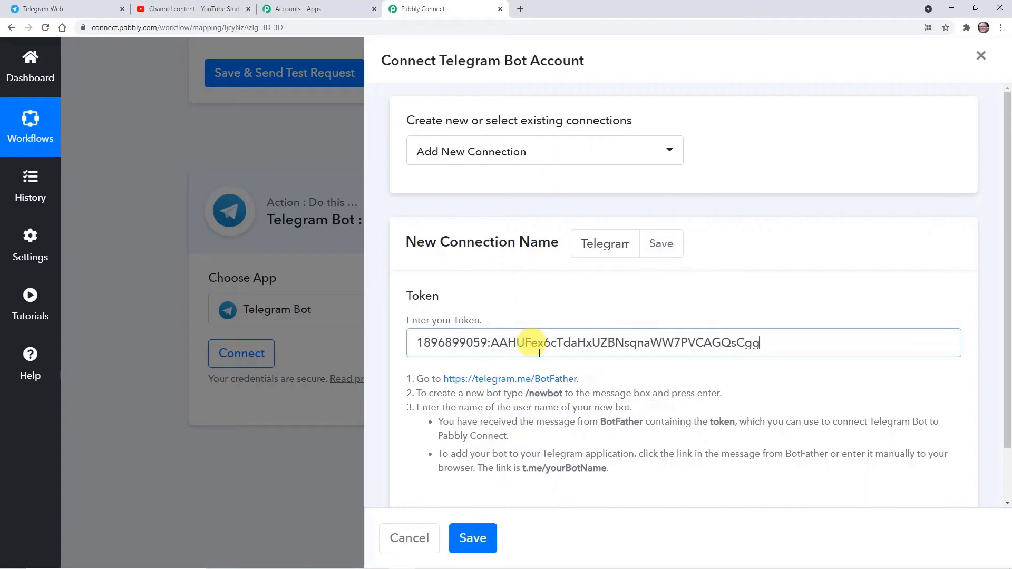
# Switch to Telegram Web, open the pep123_bot chat through the link in BotFather's message, and start the bot.
pyautogui.click(58, 8)
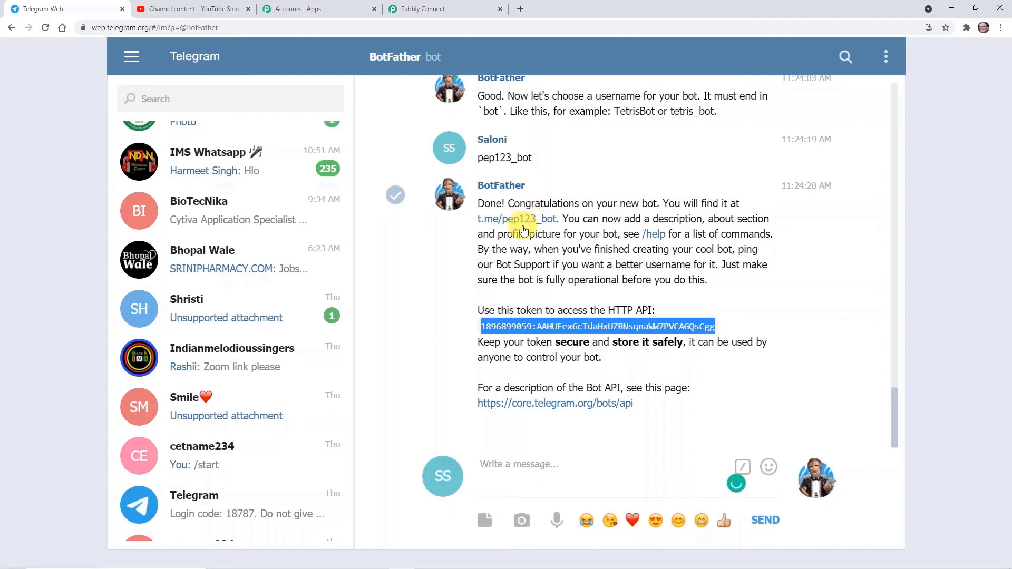
pyautogui.scroll(3, 378, 221)
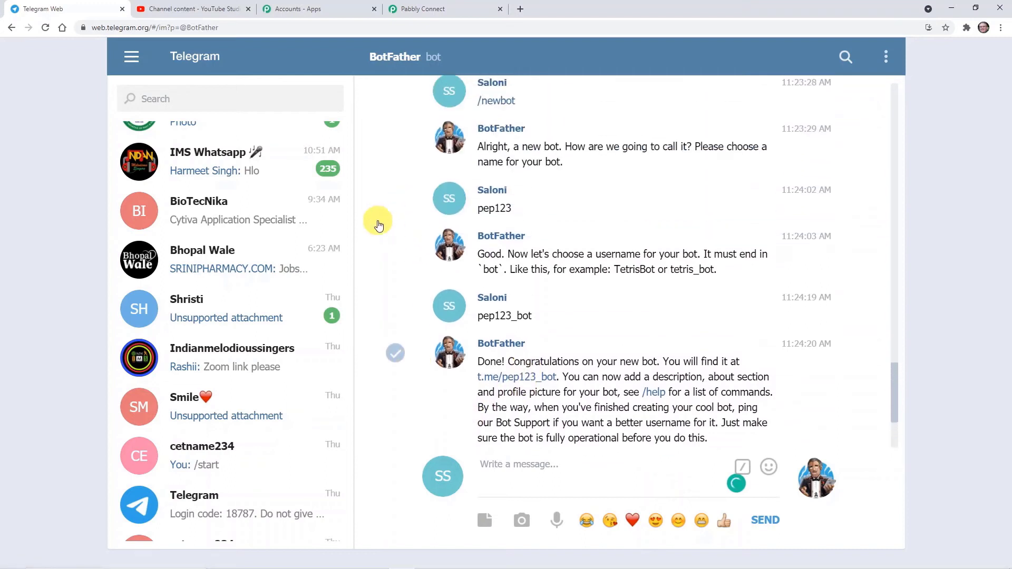
pyautogui.scroll(-2, 380, 203)
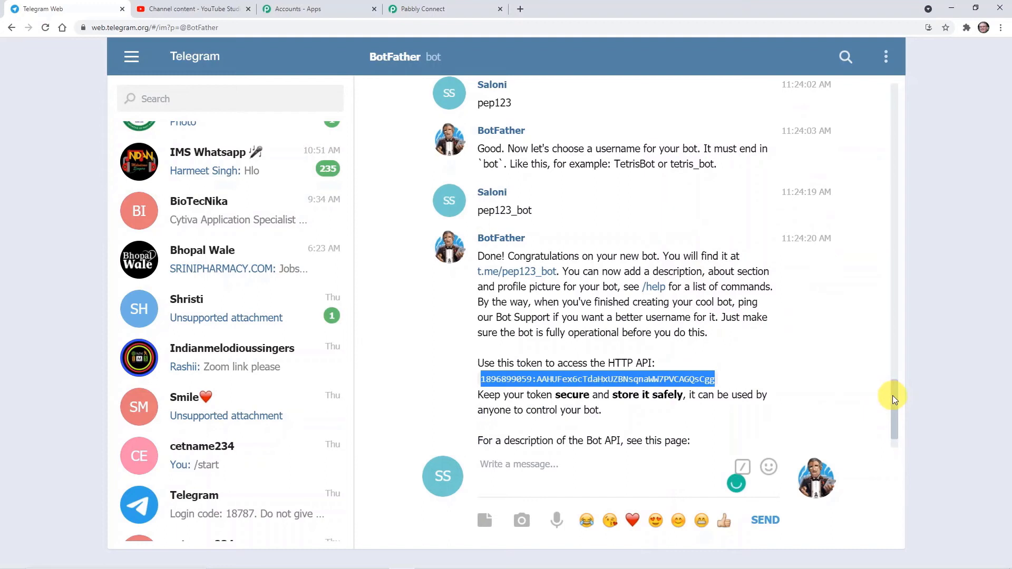
pyautogui.moveTo(894, 396); pyautogui.dragTo(894, 387)
pyautogui.scroll(-1, 760, 375)
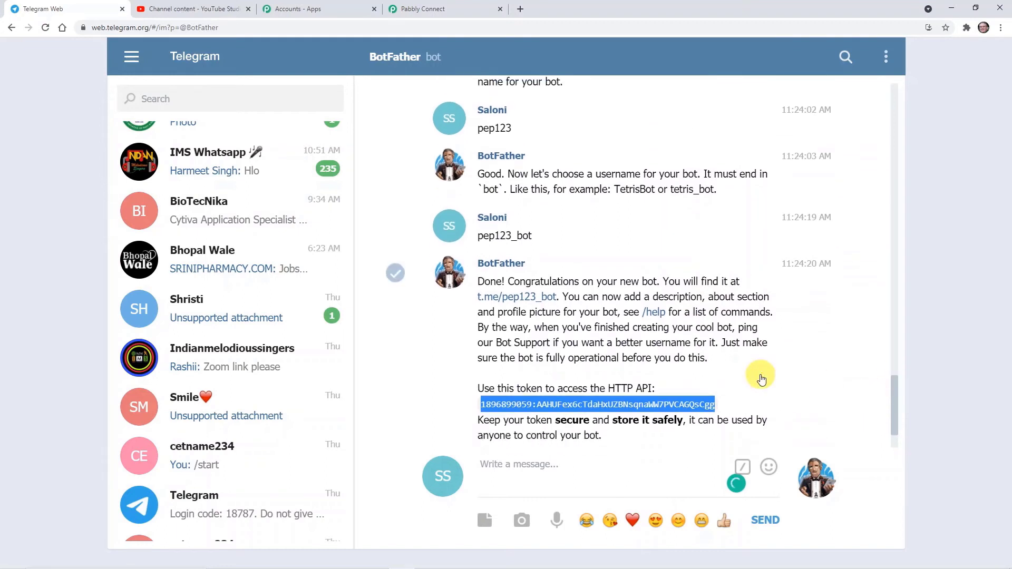
pyautogui.click(550, 299)
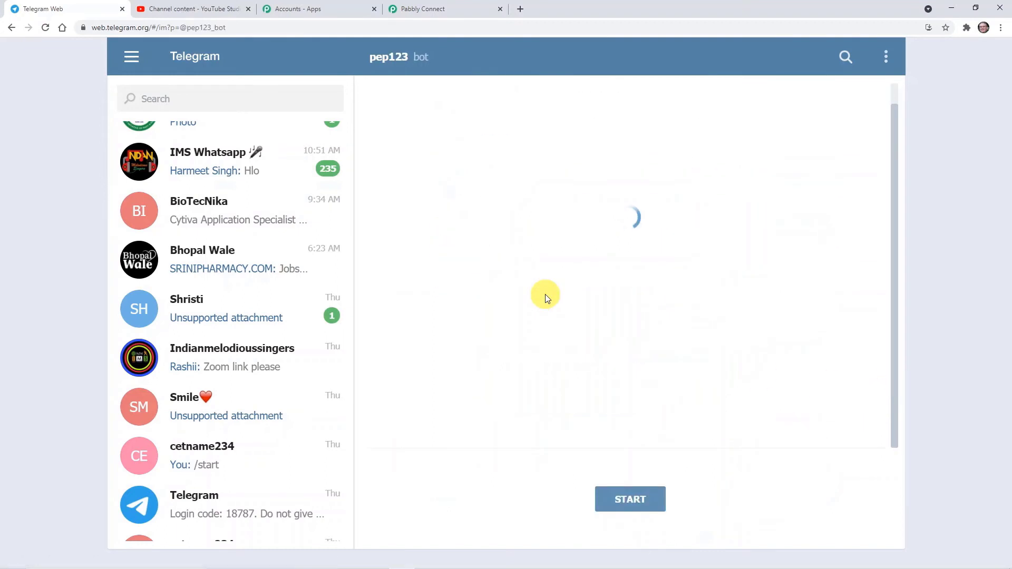
pyautogui.click(644, 503)
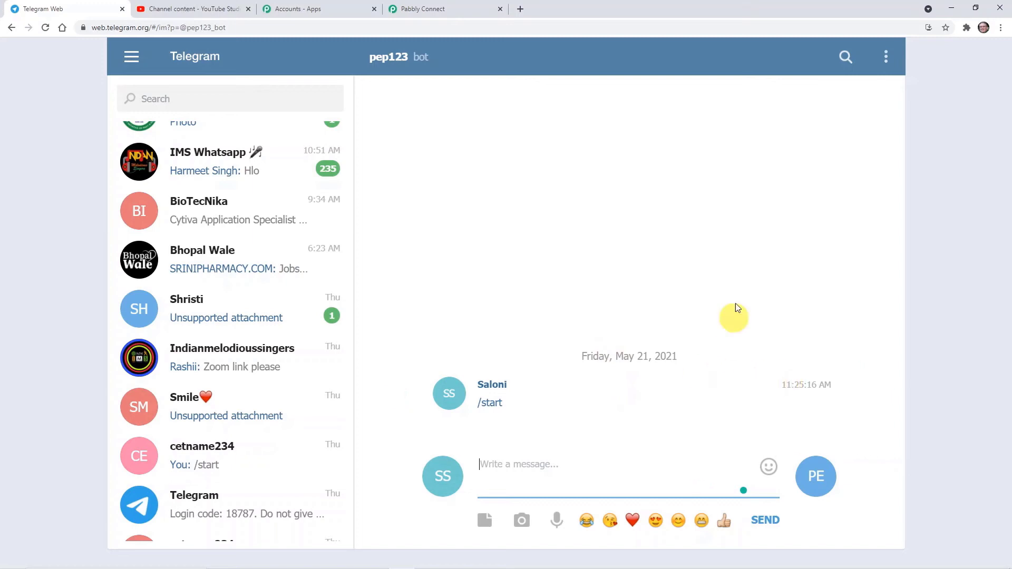
# Return to the BotFather chat, find the earlier message announcing setnam234_bot, and copy that bot's API token.
pyautogui.scroll(1, 313, 240)
pyautogui.scroll(5, 313, 240)
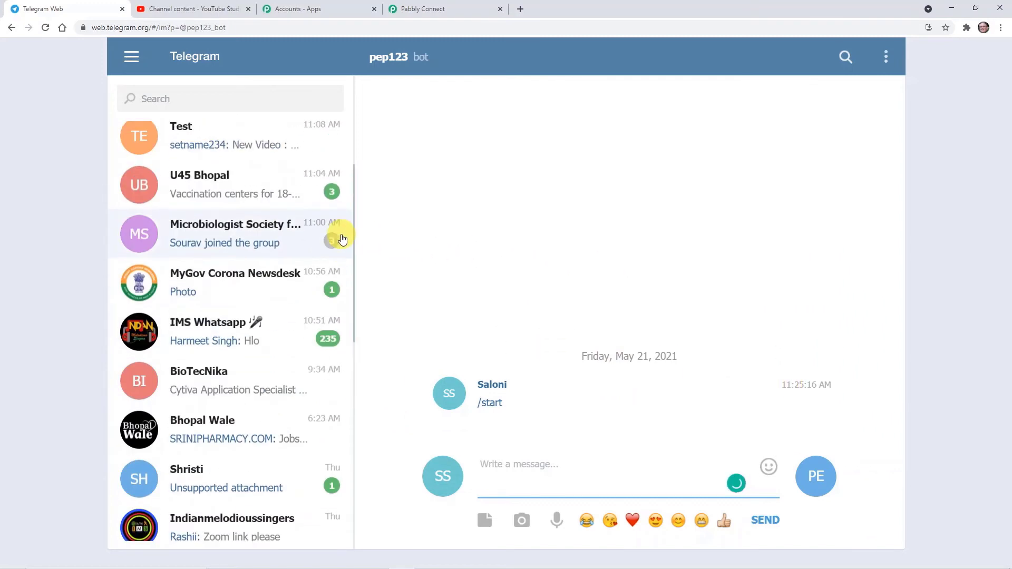
pyautogui.scroll(1, 342, 239)
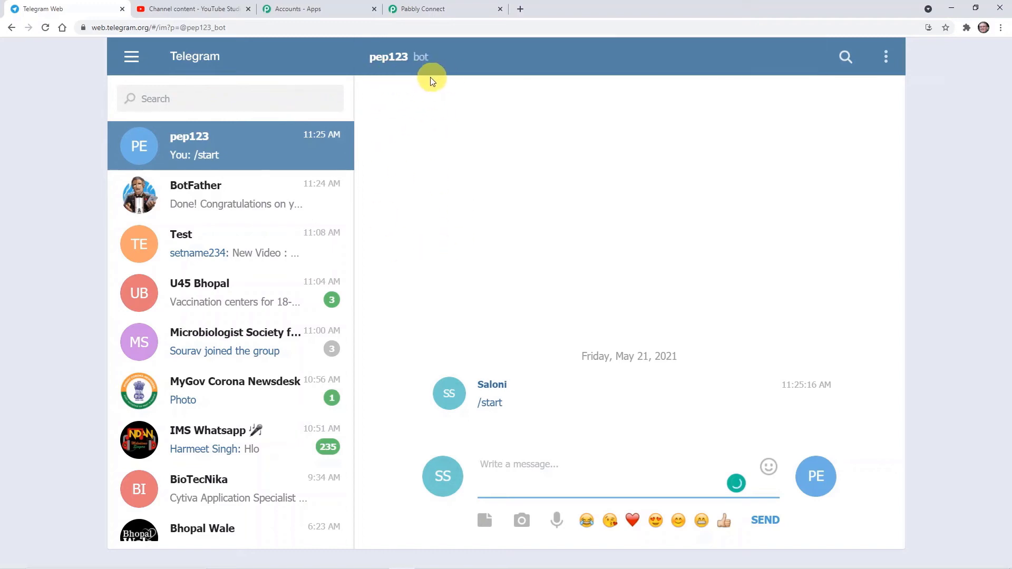
pyautogui.click(240, 205)
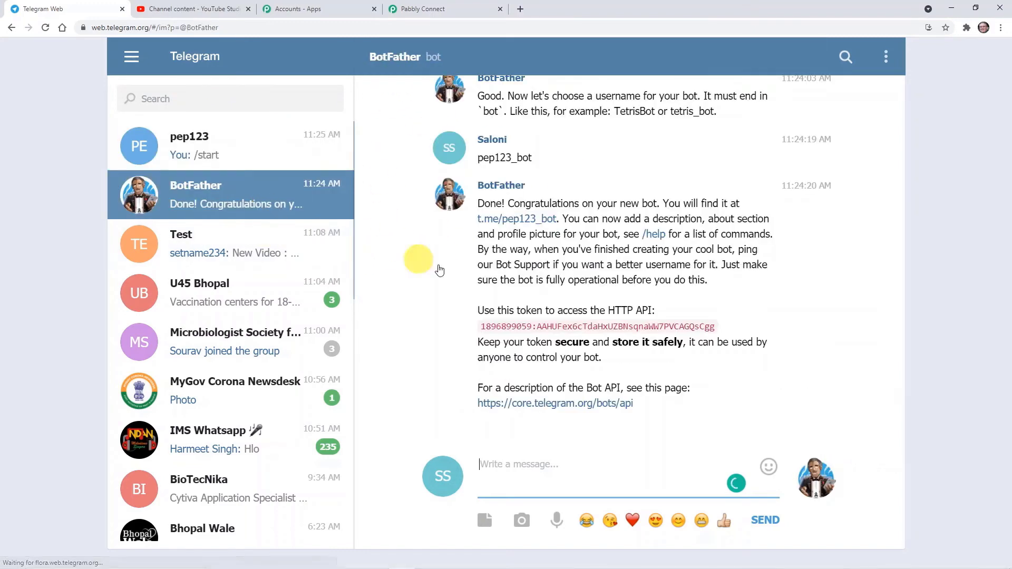
pyautogui.scroll(8, 549, 294)
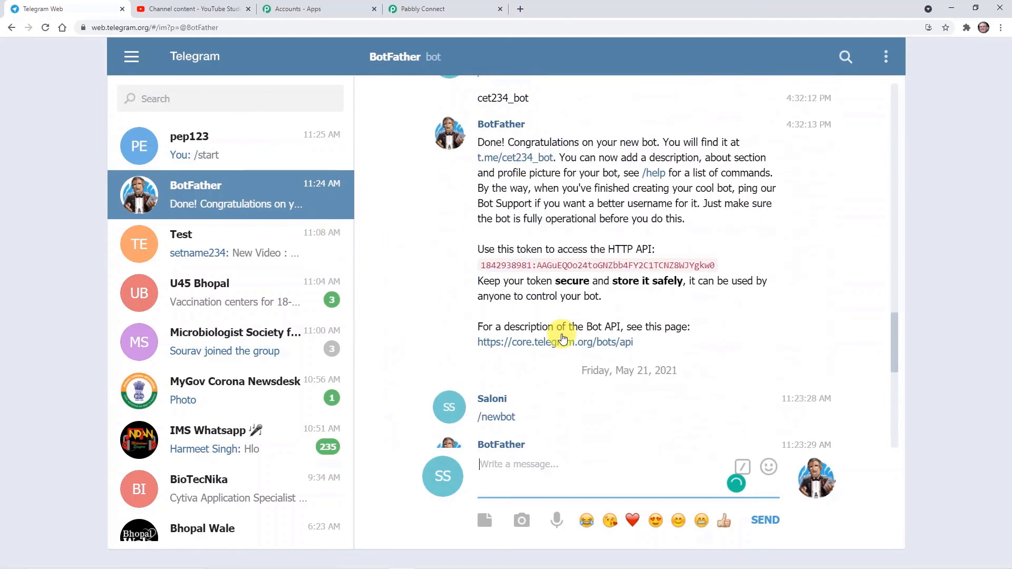
pyautogui.scroll(2, 524, 190)
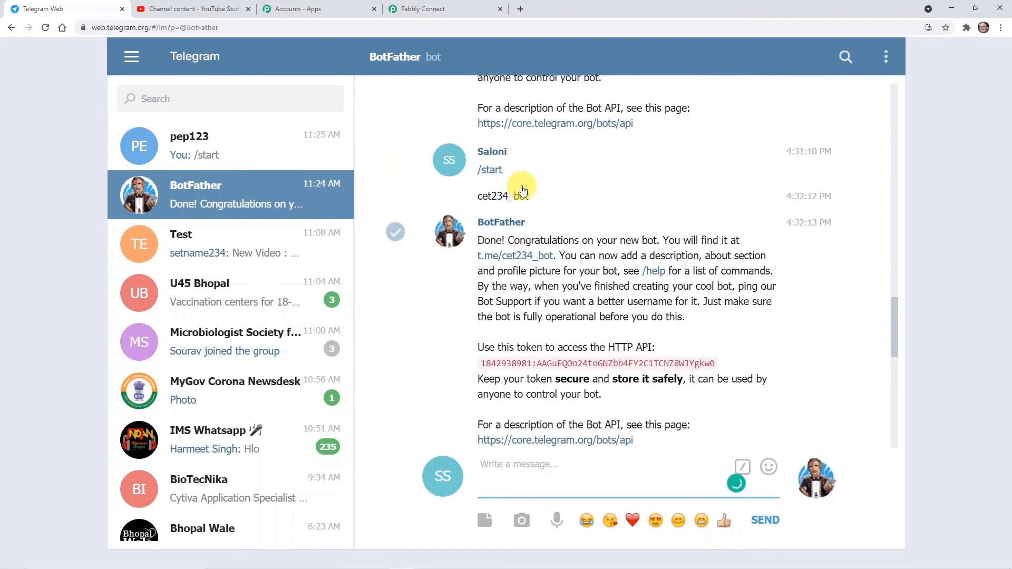
pyautogui.scroll(5, 523, 191)
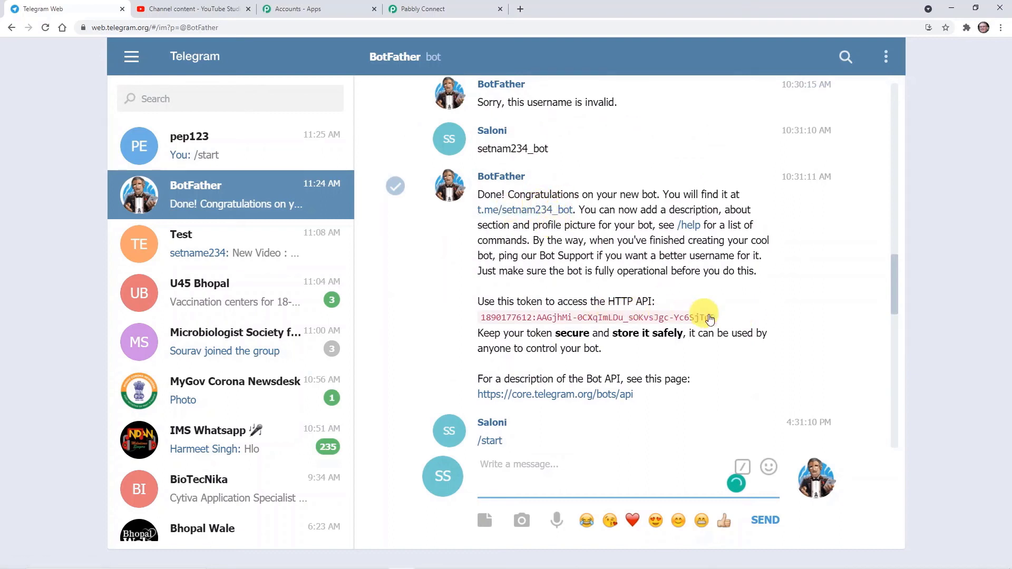
pyautogui.moveTo(737, 320); pyautogui.dragTo(475, 316)
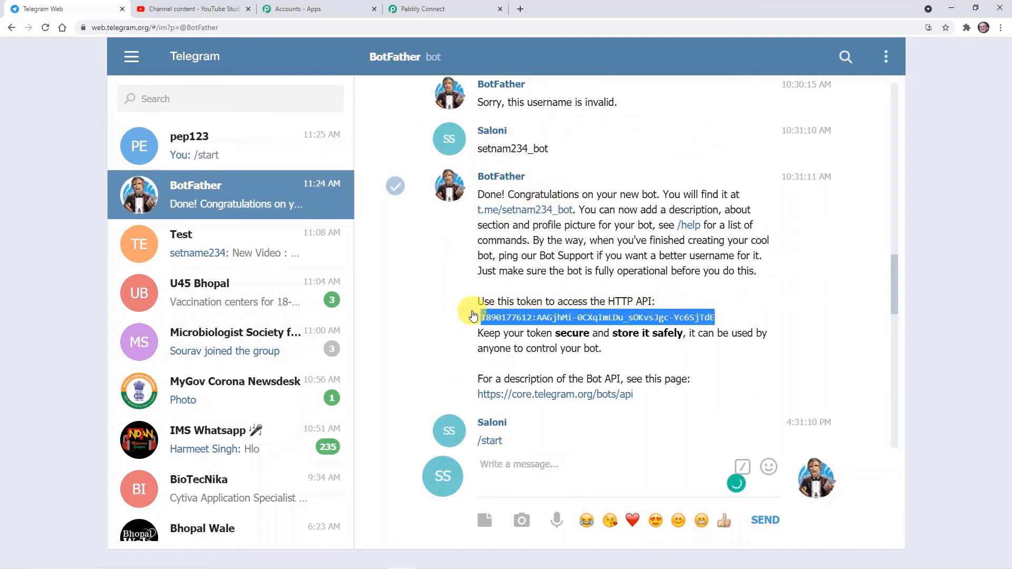
pyautogui.rightClick(536, 317)
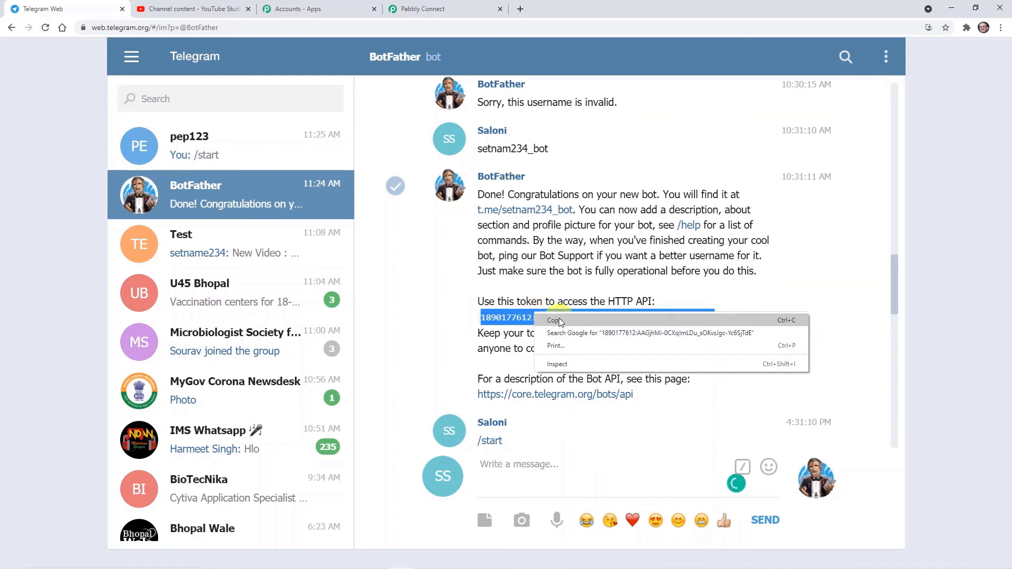
pyautogui.click(559, 318)
# Switch to Pabbly Connect, replace the Telegram Bot connection's token with the copied setnam234_bot API token, and save the connection.
pyautogui.click(422, 9)
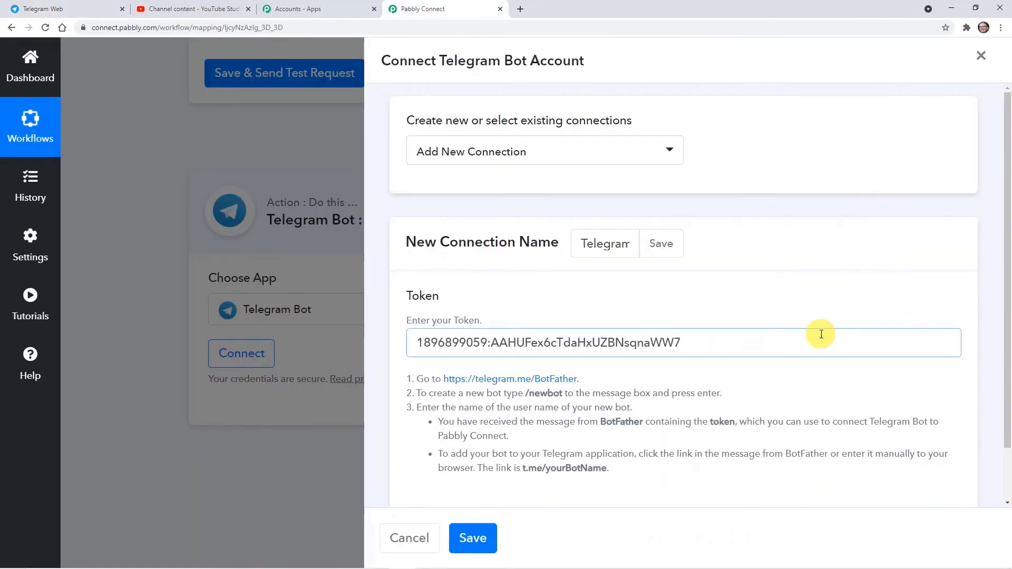
pyautogui.press('BackSpace')
pyautogui.press('BackSpace')
pyautogui.press('BackSpace')
pyautogui.press('BackSpace')
pyautogui.press('BackSpace')
pyautogui.press('BackSpace')
pyautogui.press('BackSpace')
pyautogui.press('BackSpace')
pyautogui.press('BackSpace')
pyautogui.press('BackSpace')
pyautogui.press('BackSpace')
pyautogui.press('BackSpace')
pyautogui.press('BackSpace')
pyautogui.press('BackSpace')
pyautogui.press('BackSpace')
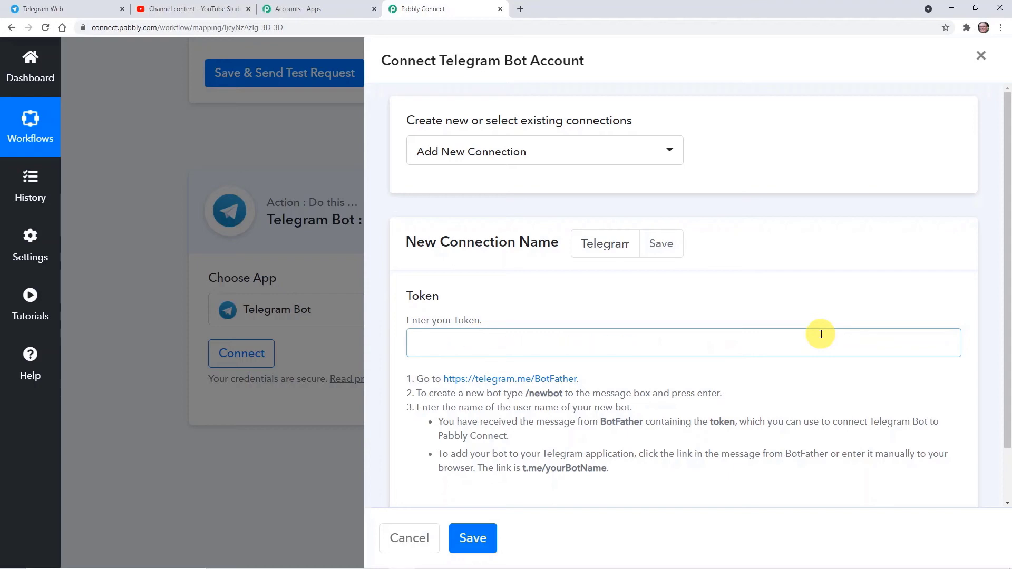
pyautogui.hotkey('ctrl', 'v')
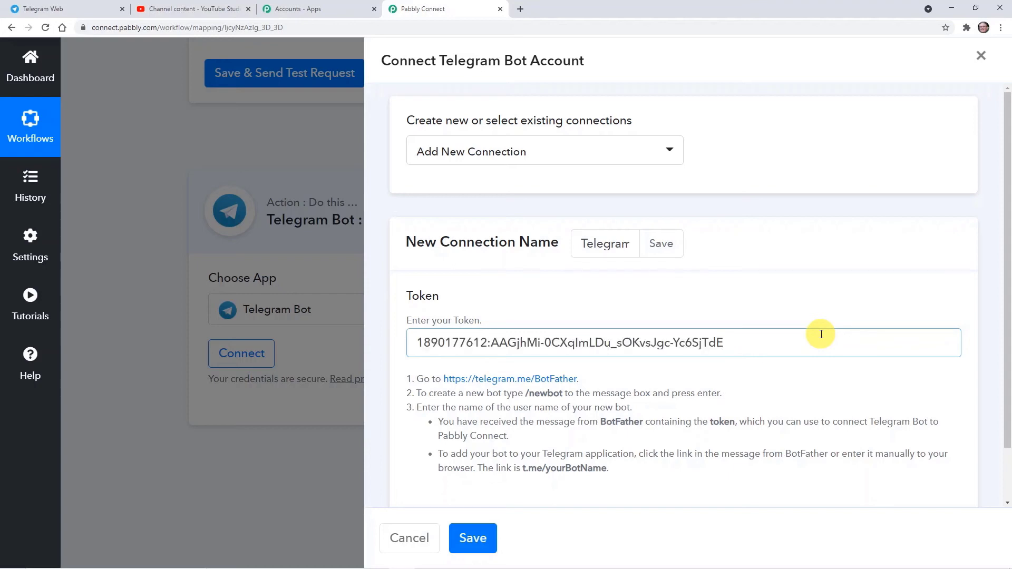
pyautogui.click(486, 550)
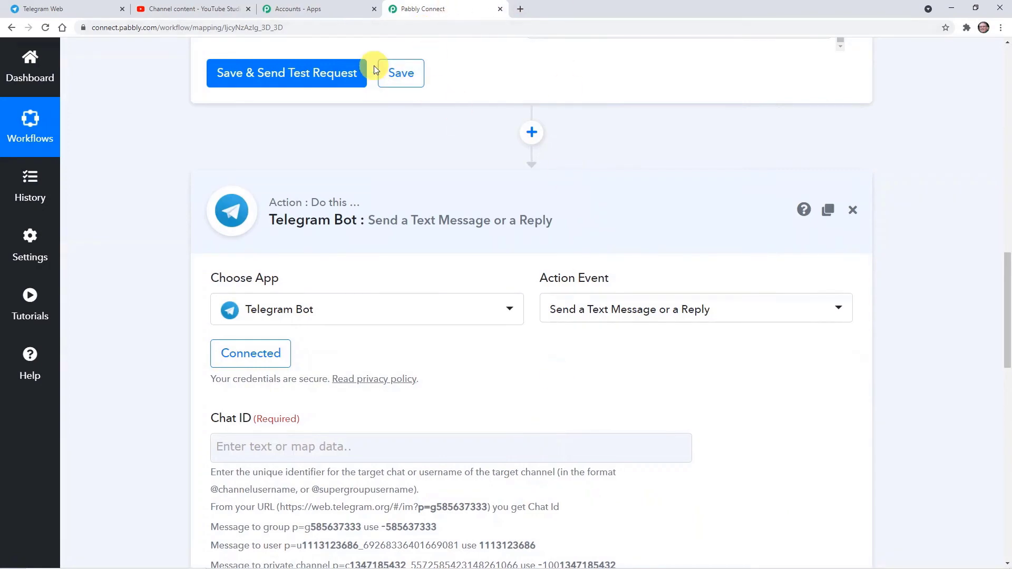
pyautogui.click(97, 8)
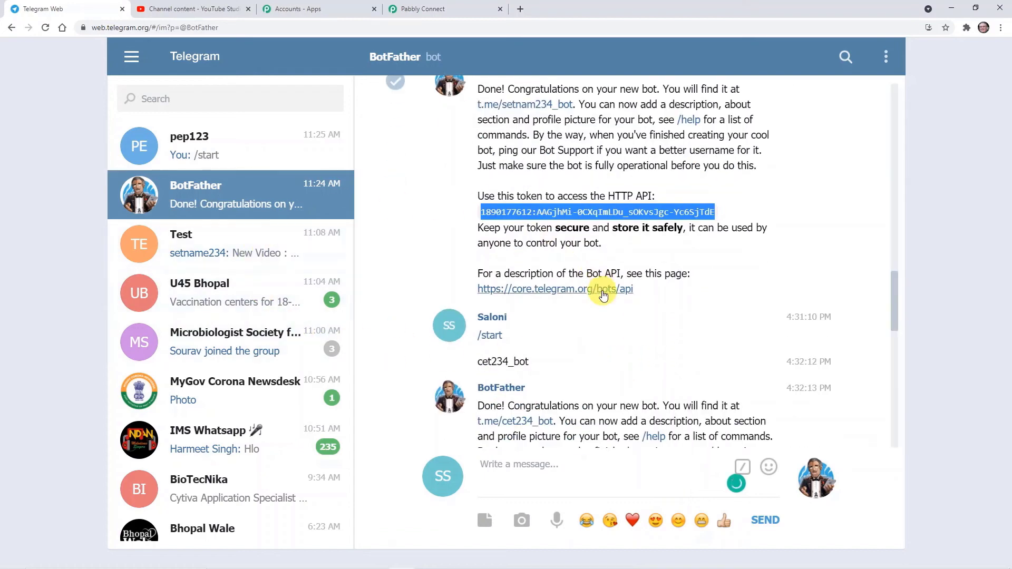
pyautogui.scroll(-3, 607, 301)
pyautogui.scroll(10, 609, 308)
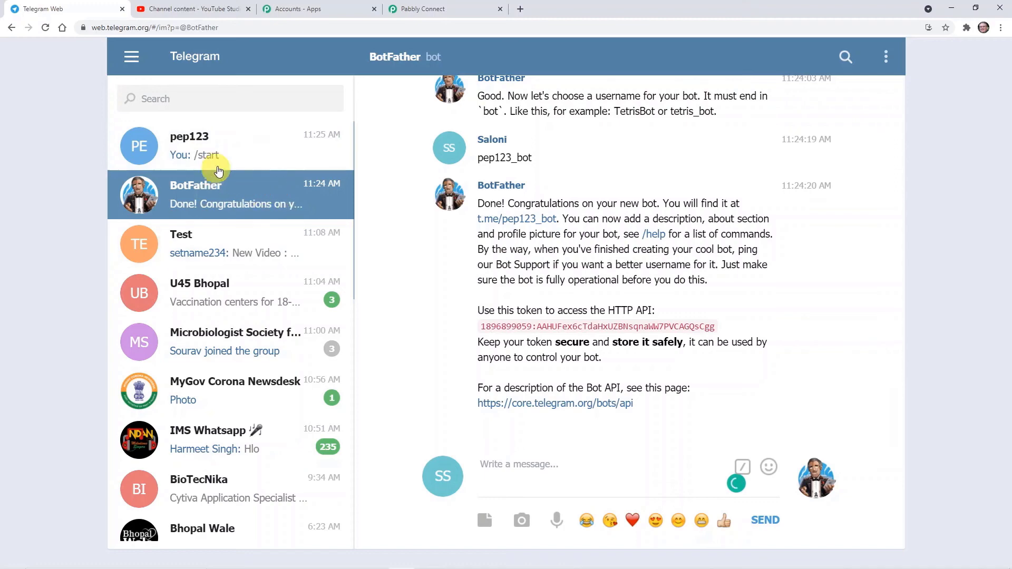
pyautogui.click(412, 12)
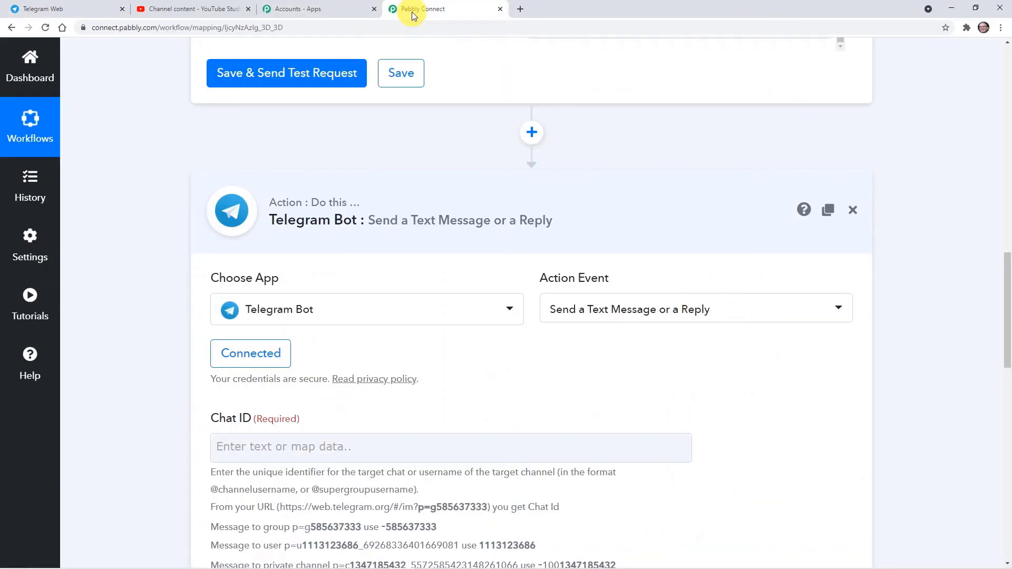
# Check the Chat ID field's format instructions, switch to Telegram Web, and copy the Test group's numeric ID, without the g, from its web address.
pyautogui.scroll(-2, 388, 362)
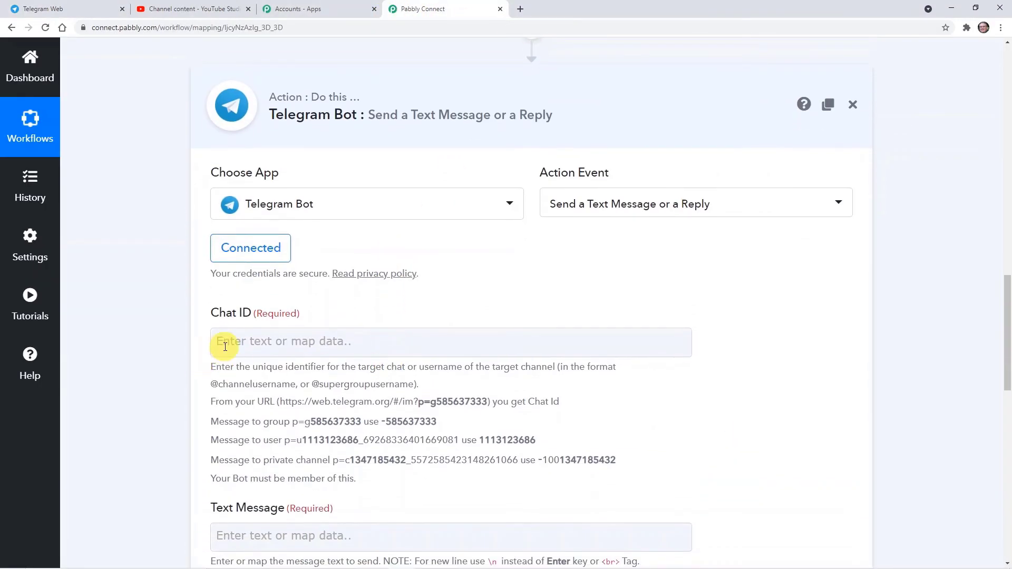
pyautogui.click(225, 346)
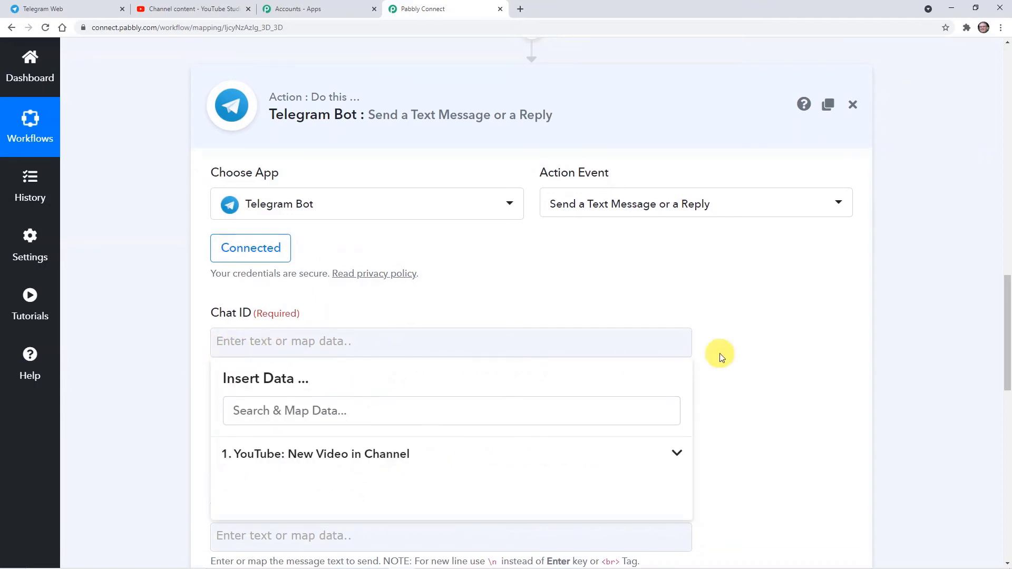
pyautogui.click(759, 350)
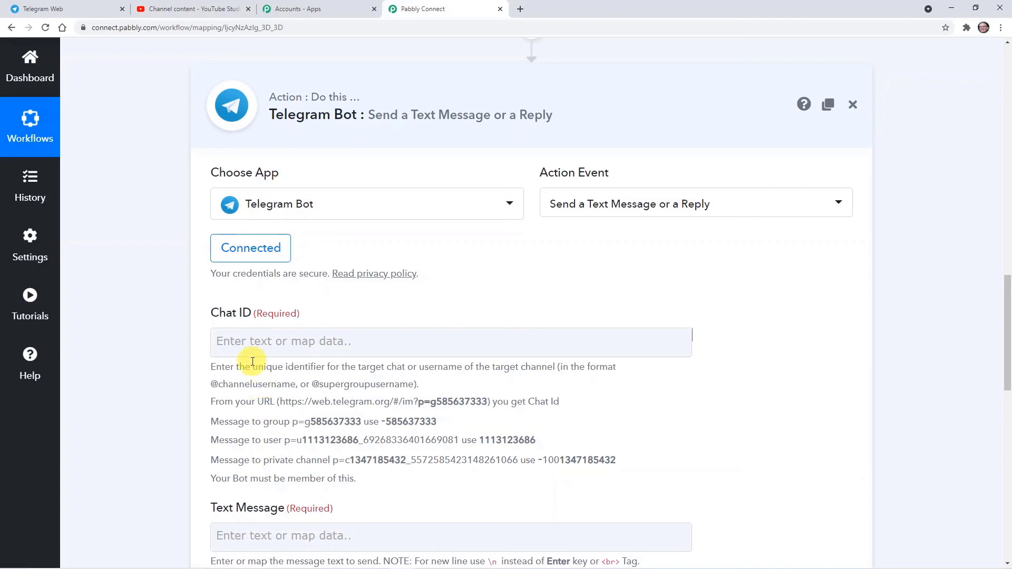
pyautogui.click(243, 340)
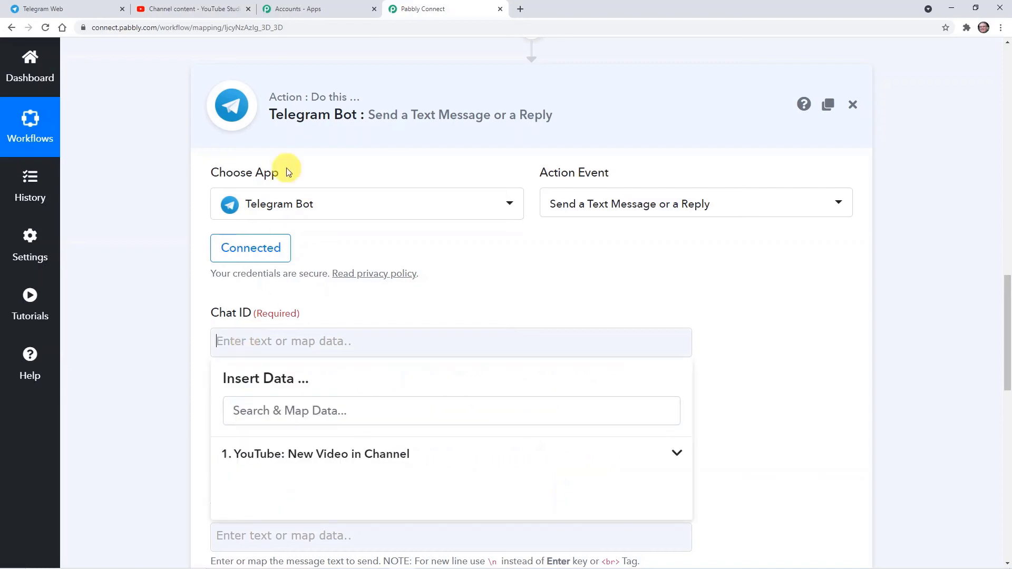
pyautogui.click(104, 11)
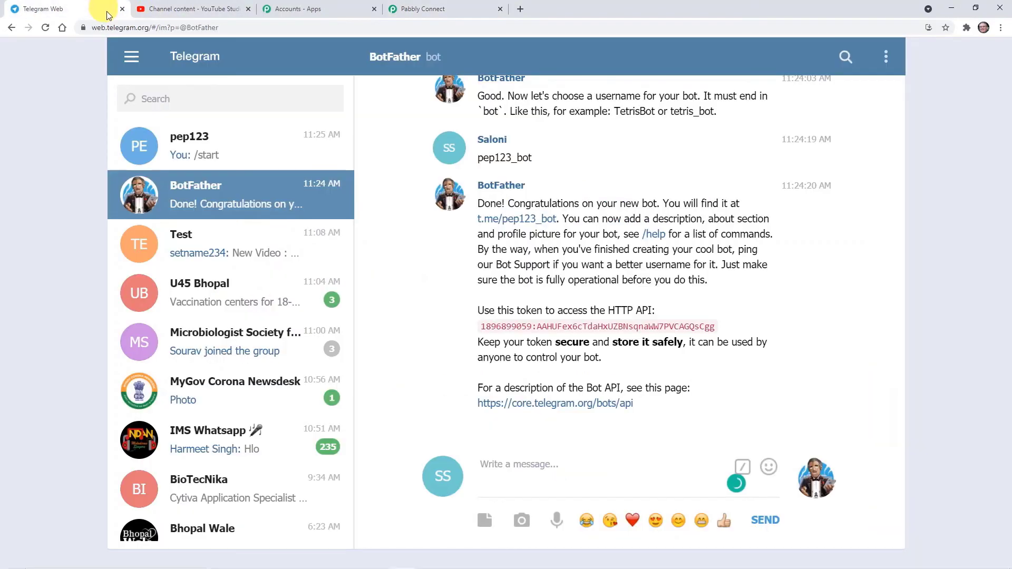
pyautogui.click(191, 257)
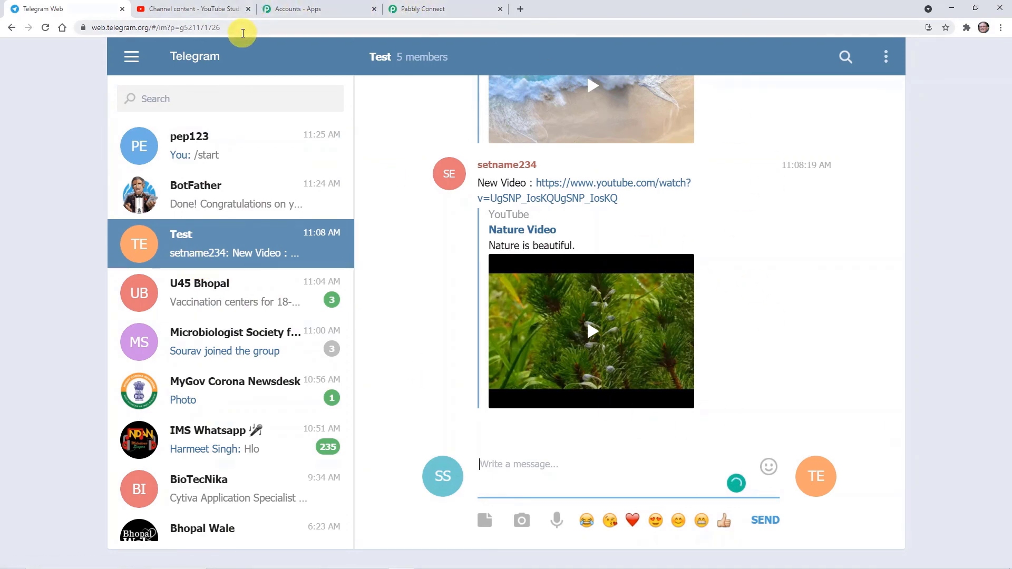
pyautogui.click(224, 26)
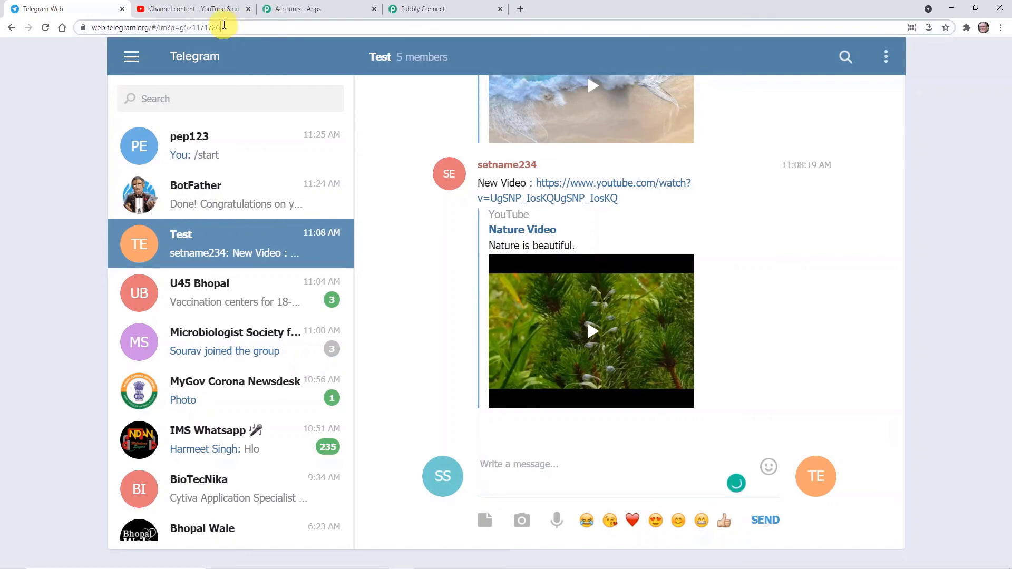
pyautogui.moveTo(253, 26)
pyautogui.mouseDown()
pyautogui.moveTo(205, 25)
pyautogui.moveTo(254, 33)
pyautogui.mouseUp()
pyautogui.hotkey('ctrl', 'c')
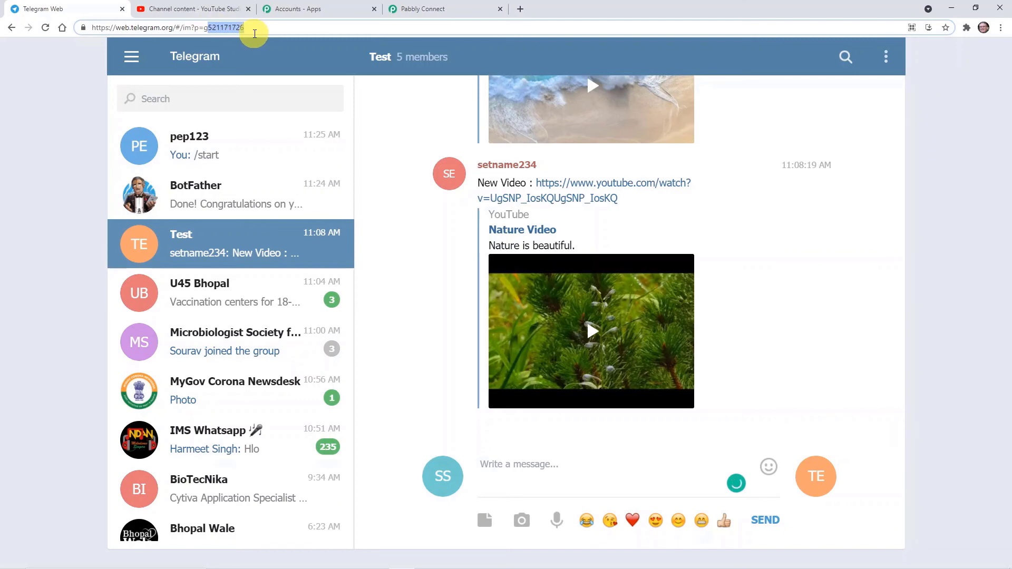
# Switch to Pabbly Connect and paste the copied group ID into the Chat ID field with a leading minus sign, as -521171726.
pyautogui.click(430, 7)
pyautogui.click(293, 336)
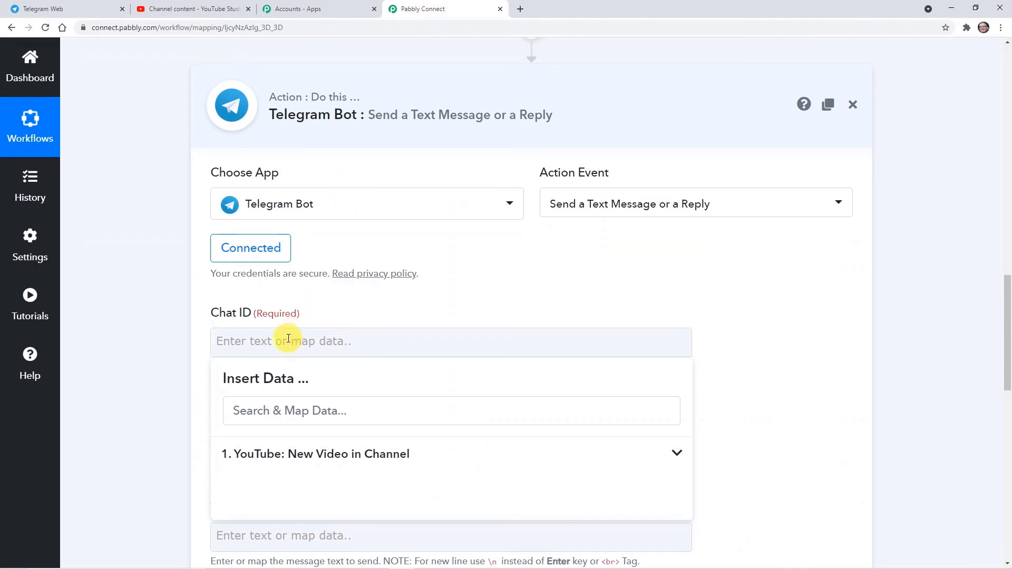
pyautogui.hotkey('ctrl', 'v')
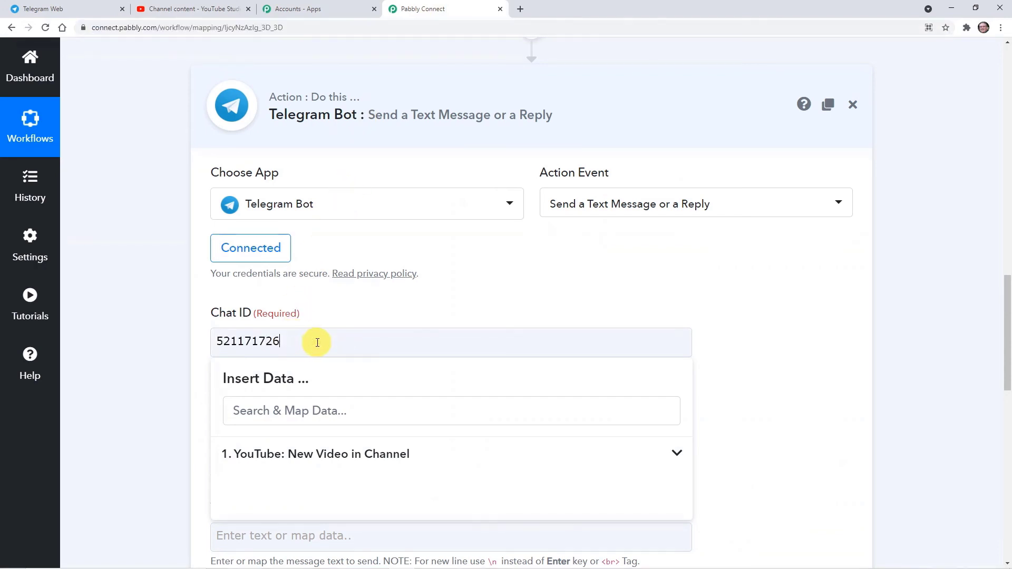
pyautogui.click(847, 385)
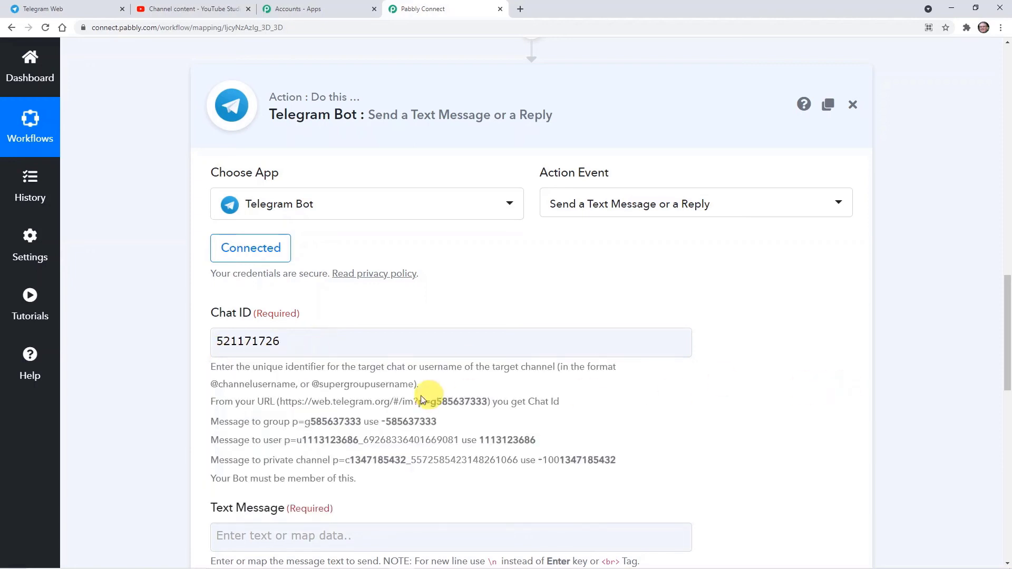
pyautogui.click(219, 343)
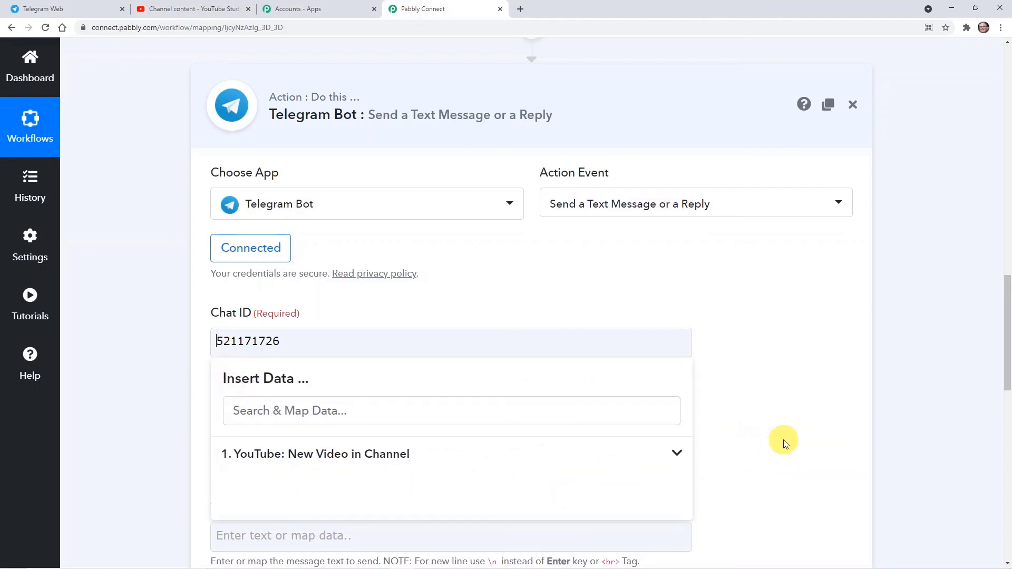
pyautogui.click(764, 384)
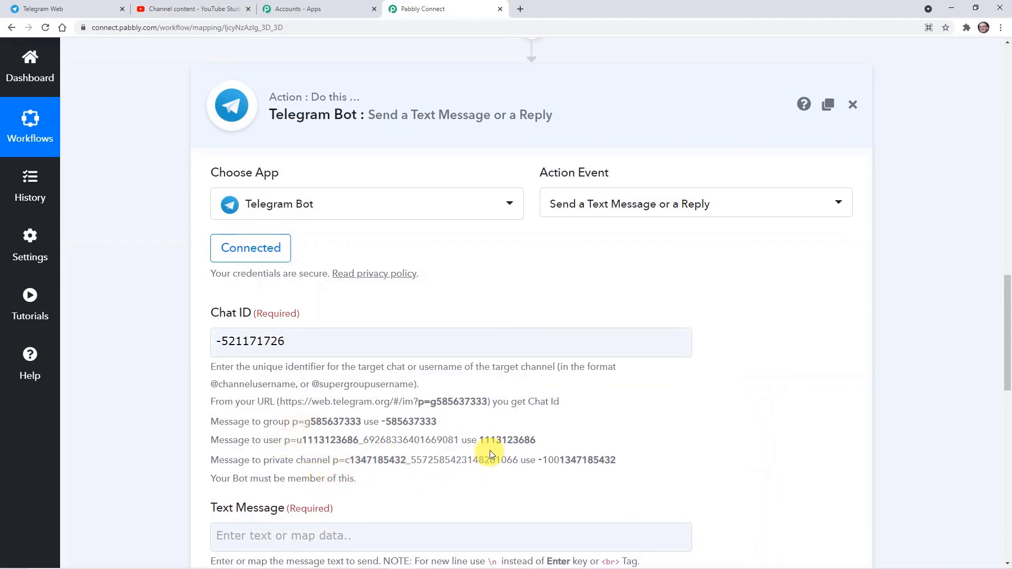
pyautogui.scroll(-3, 671, 436)
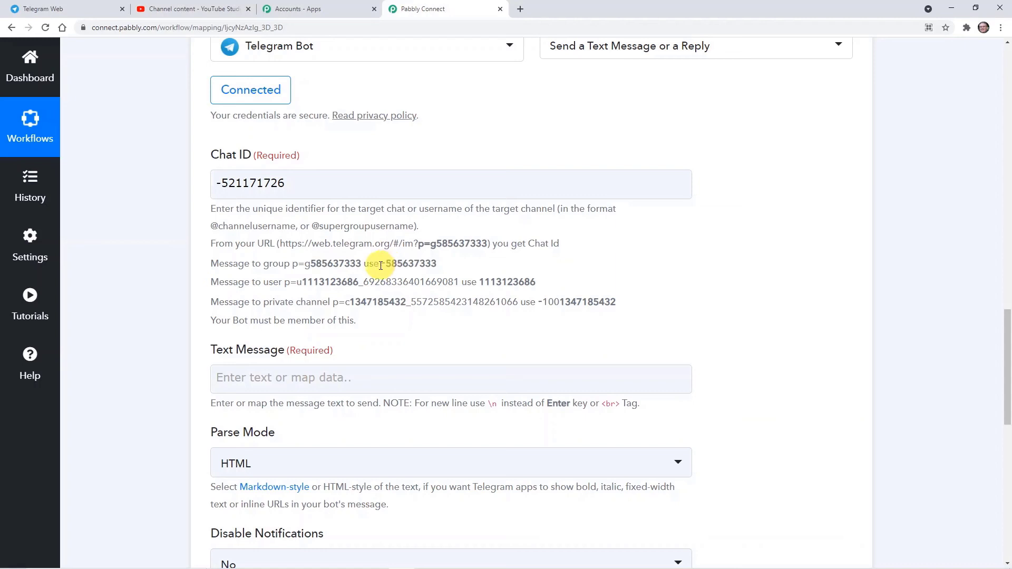
pyautogui.scroll(3, 495, 370)
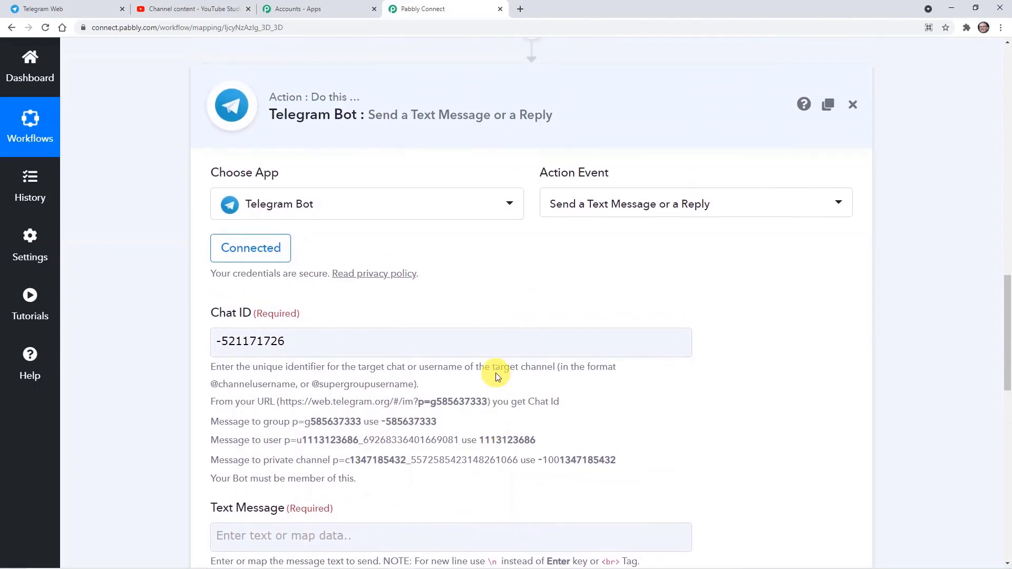
pyautogui.scroll(-3, 495, 372)
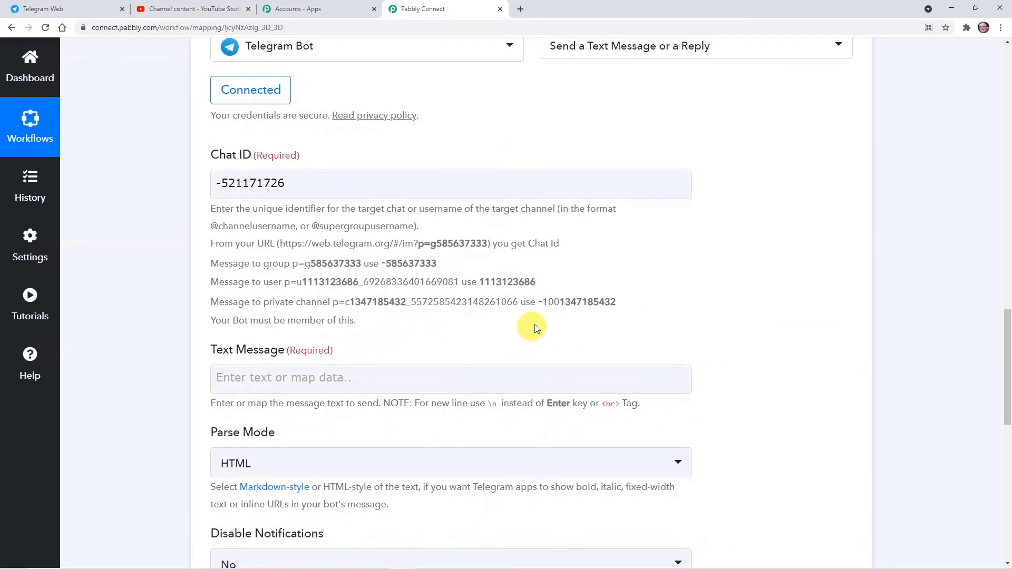
pyautogui.scroll(4, 538, 325)
pyautogui.scroll(5, 540, 321)
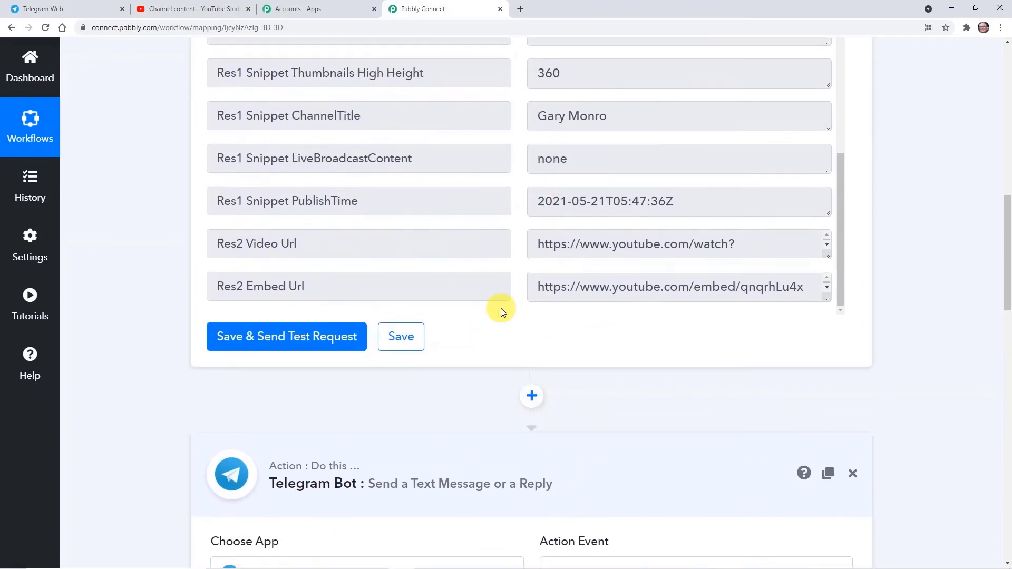
pyautogui.scroll(-2, 501, 311)
pyautogui.scroll(-10, 505, 323)
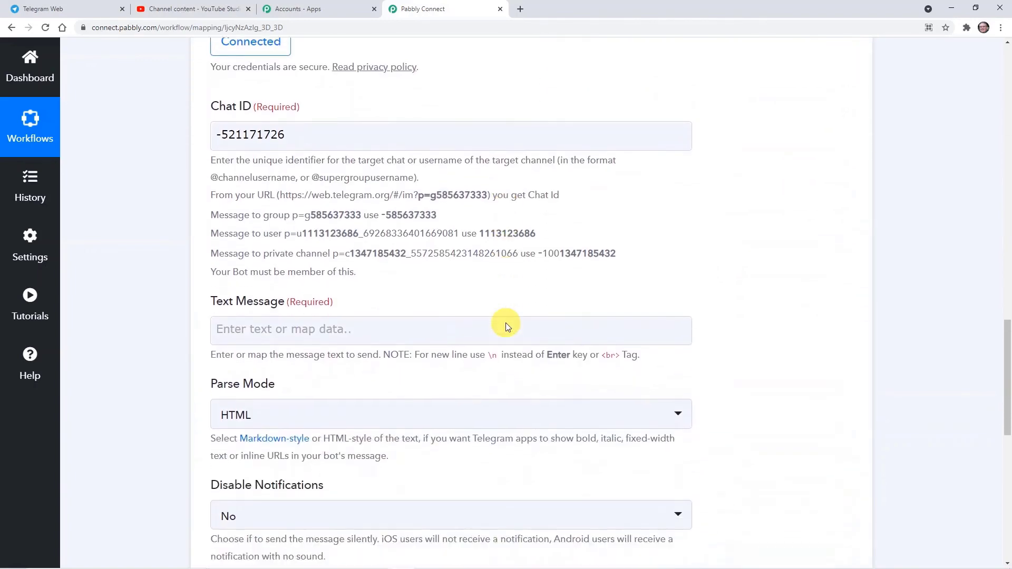
# Start the Text Message field with "New Video:" and expand the YouTube New Video in Channel data for mapping.
pyautogui.click(312, 252)
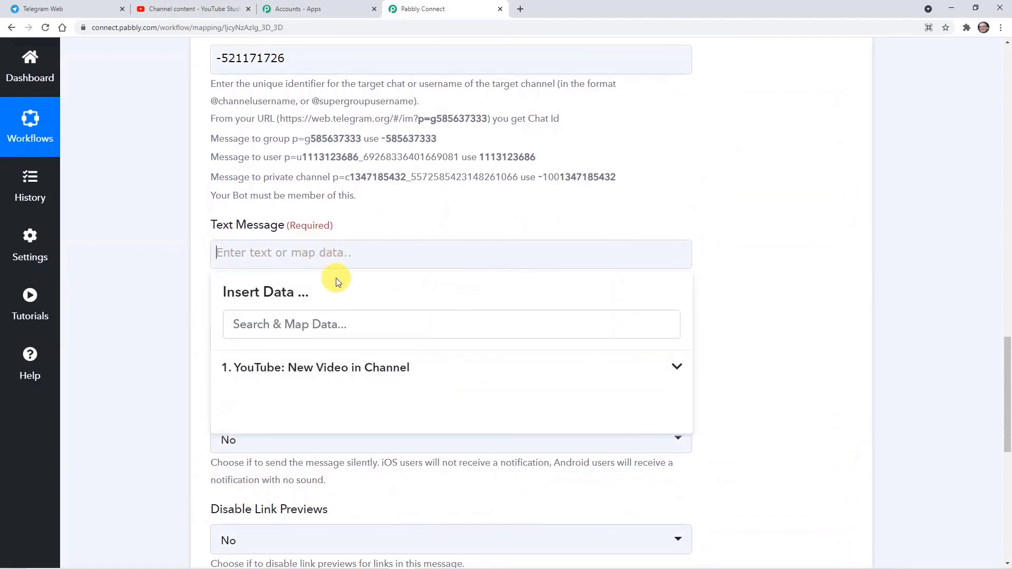
pyautogui.click(336, 368)
pyautogui.click(305, 254)
pyautogui.write('n')
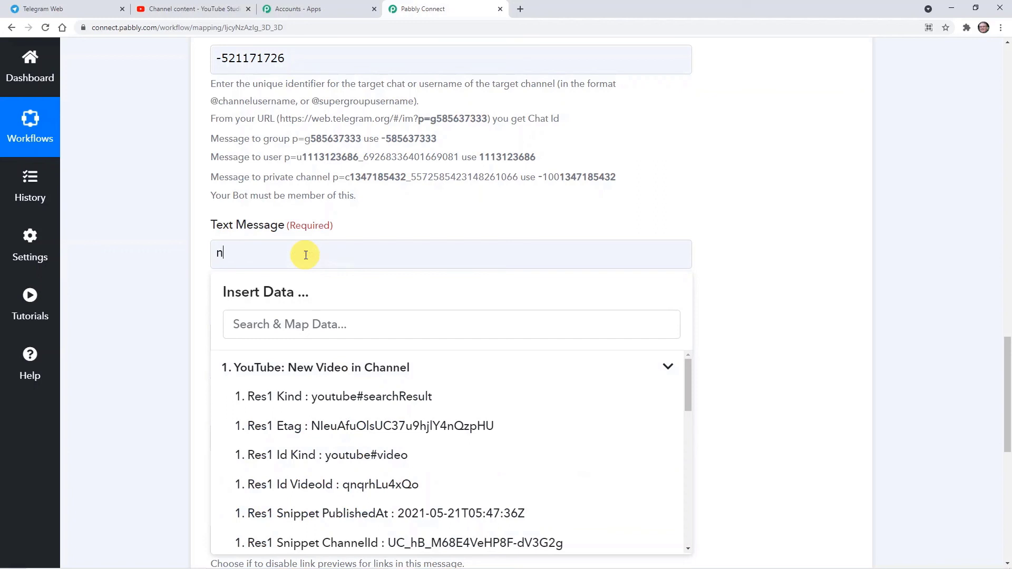
pyautogui.press('BackSpace')
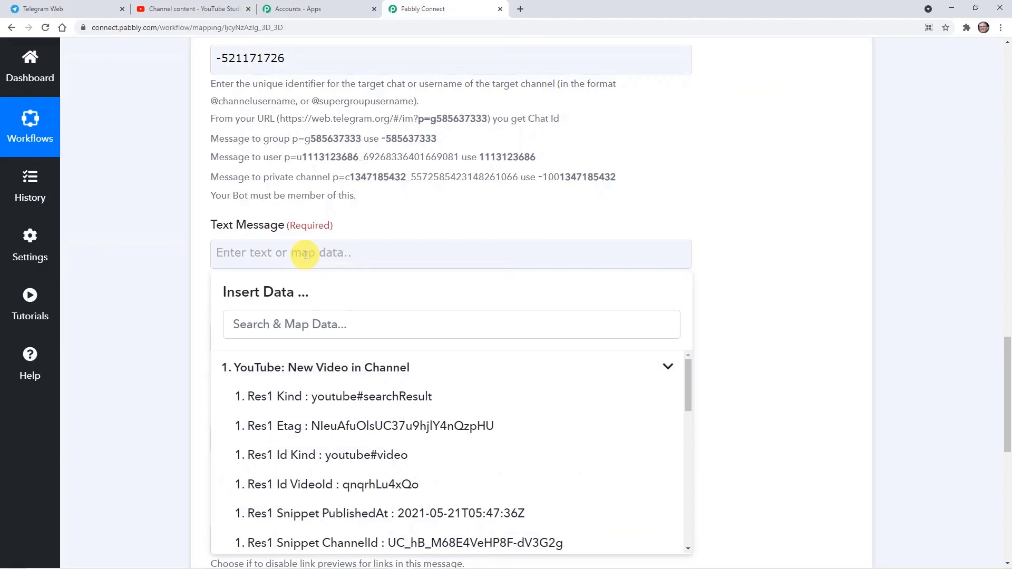
pyautogui.write('New Video:')
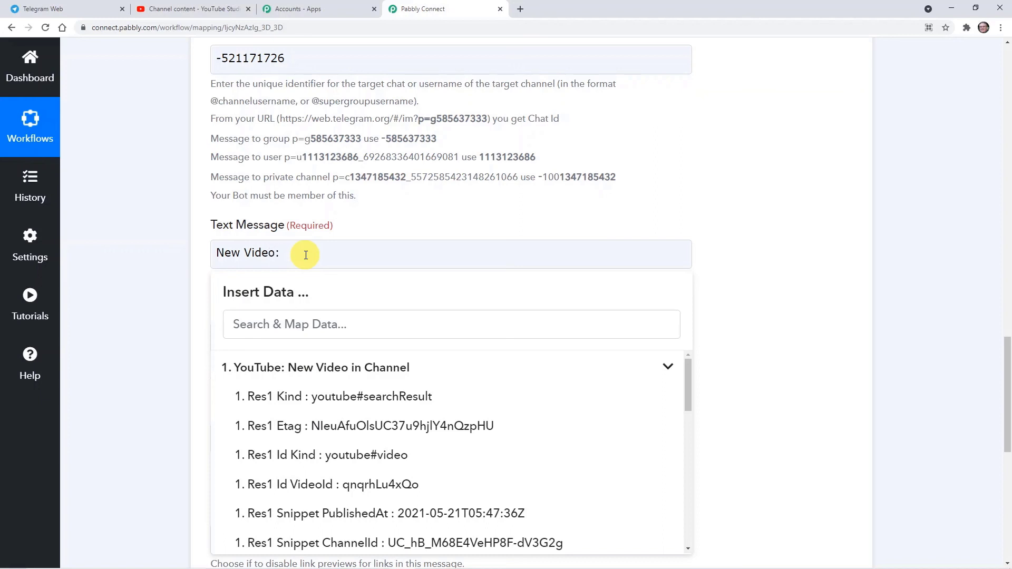
# Map the Res2 Video Url value from the YouTube trigger after "New Video:" in the text message.
pyautogui.scroll(-3, 373, 364)
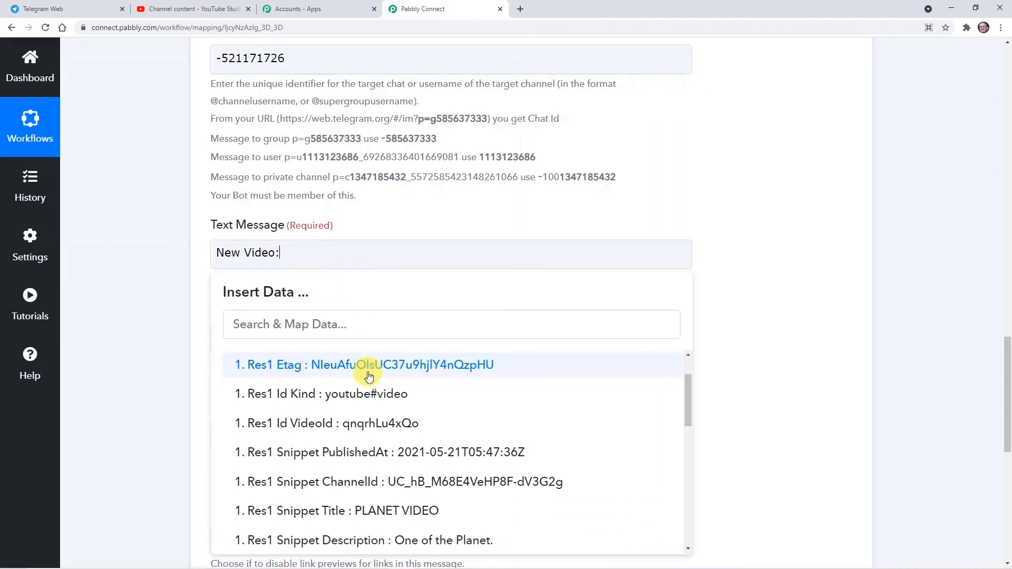
pyautogui.scroll(-2, 374, 461)
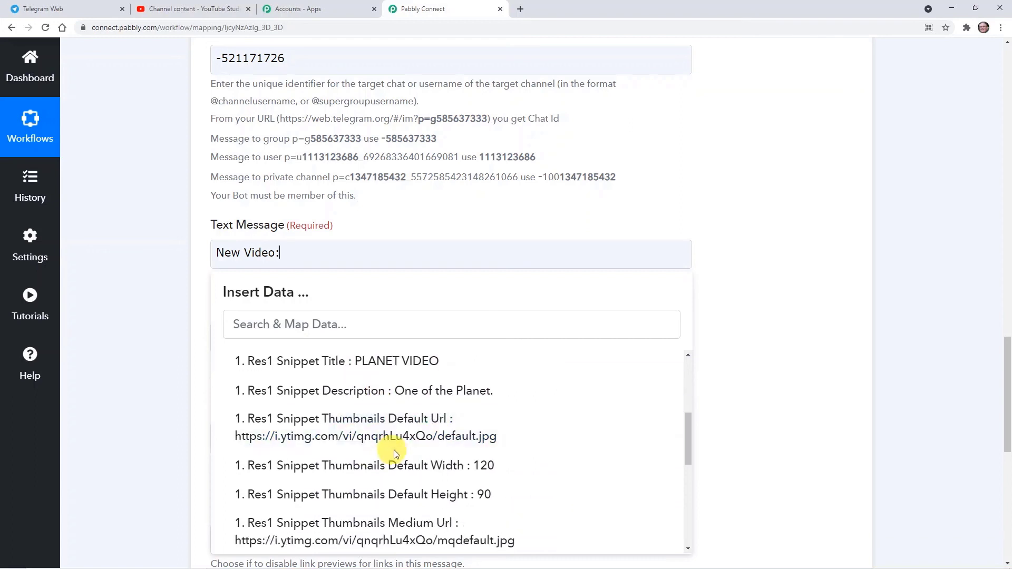
pyautogui.scroll(-8, 437, 462)
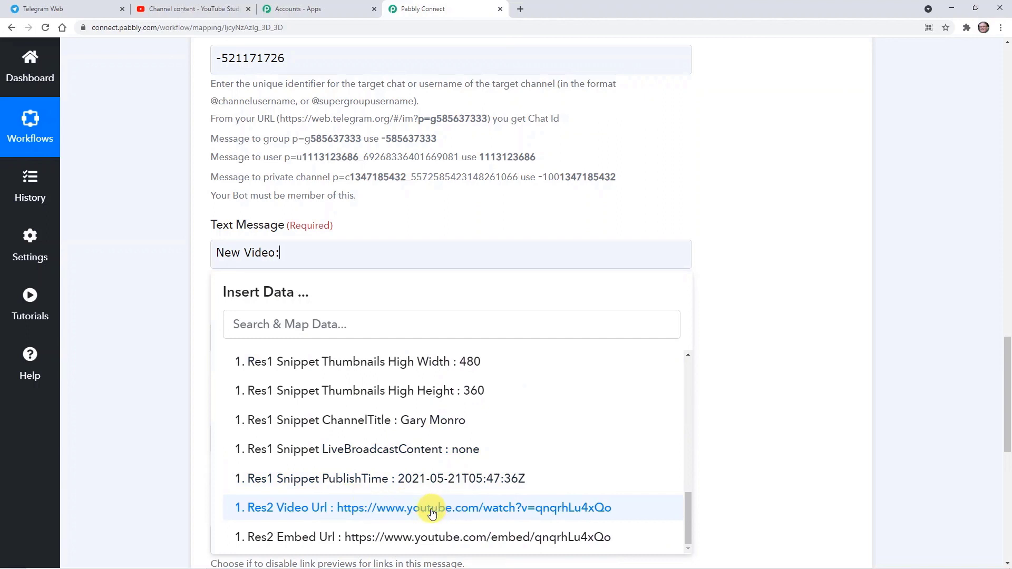
pyautogui.click(473, 509)
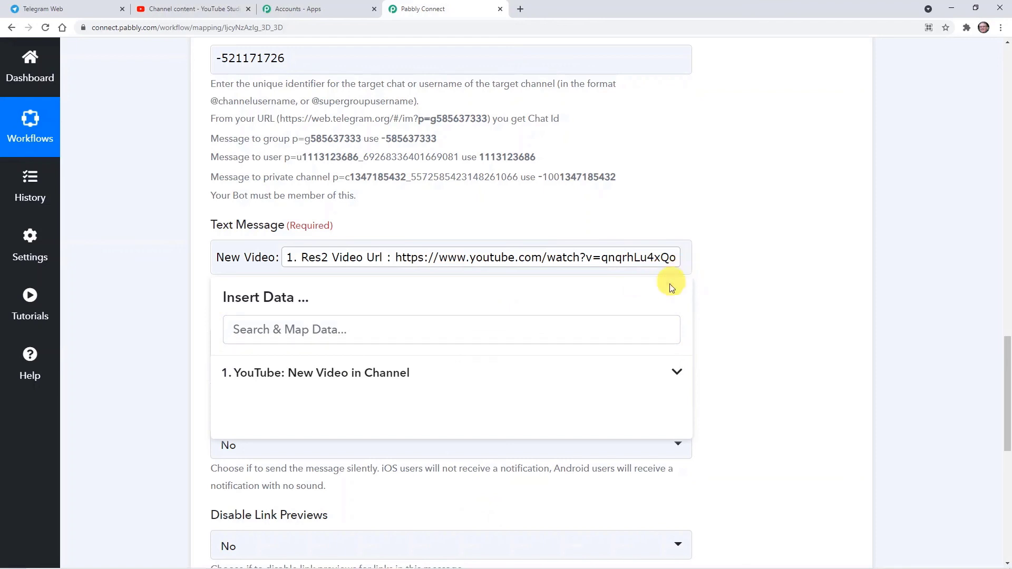
pyautogui.click(600, 382)
# Add the Res1 Id VideoId value from the YouTube trigger after the video URL in the text message.
pyautogui.scroll(2, 537, 448)
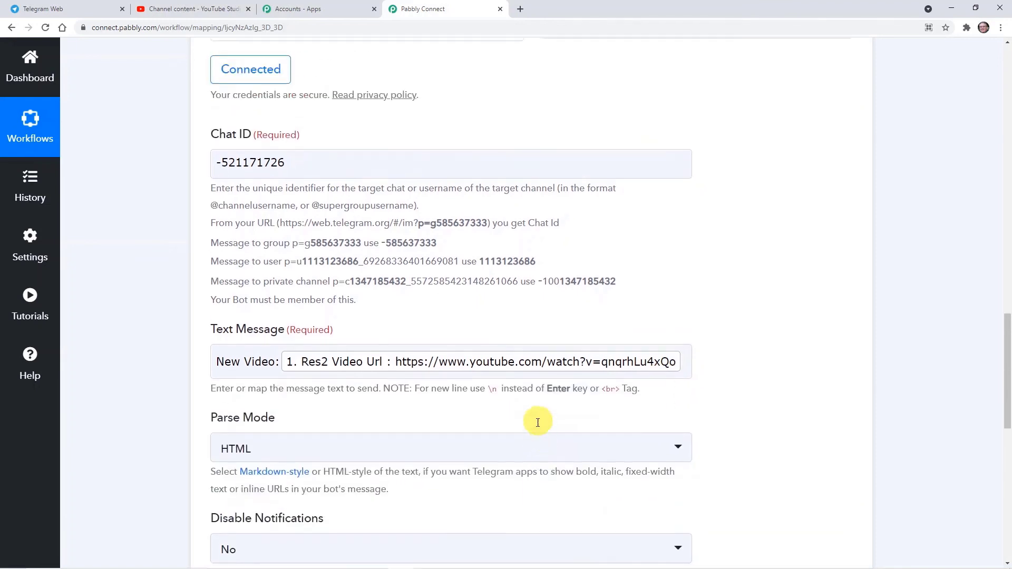
pyautogui.click(580, 364)
pyautogui.scroll(-2, 569, 464)
pyautogui.scroll(-1, 569, 464)
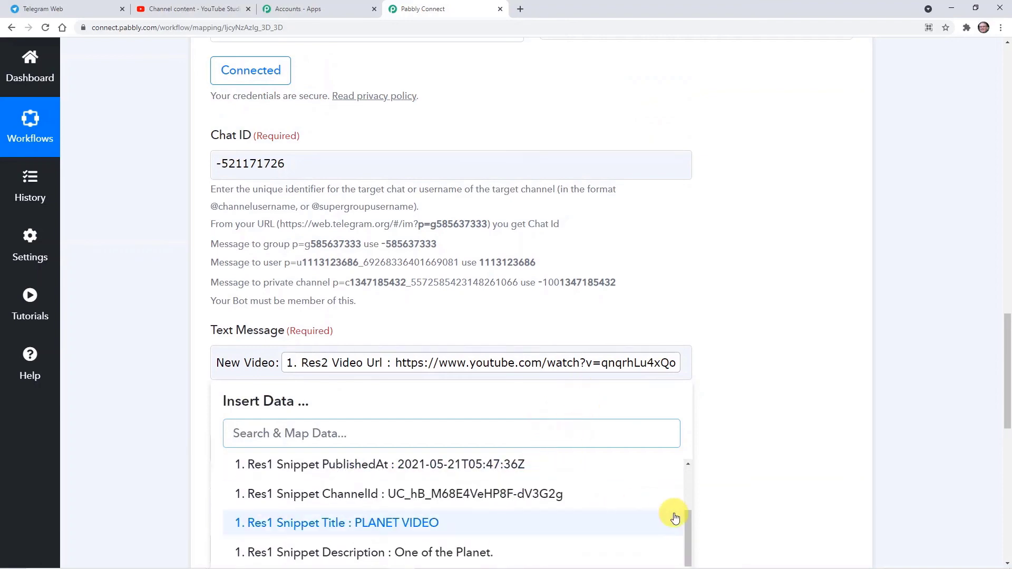
pyautogui.moveTo(688, 527); pyautogui.dragTo(692, 536)
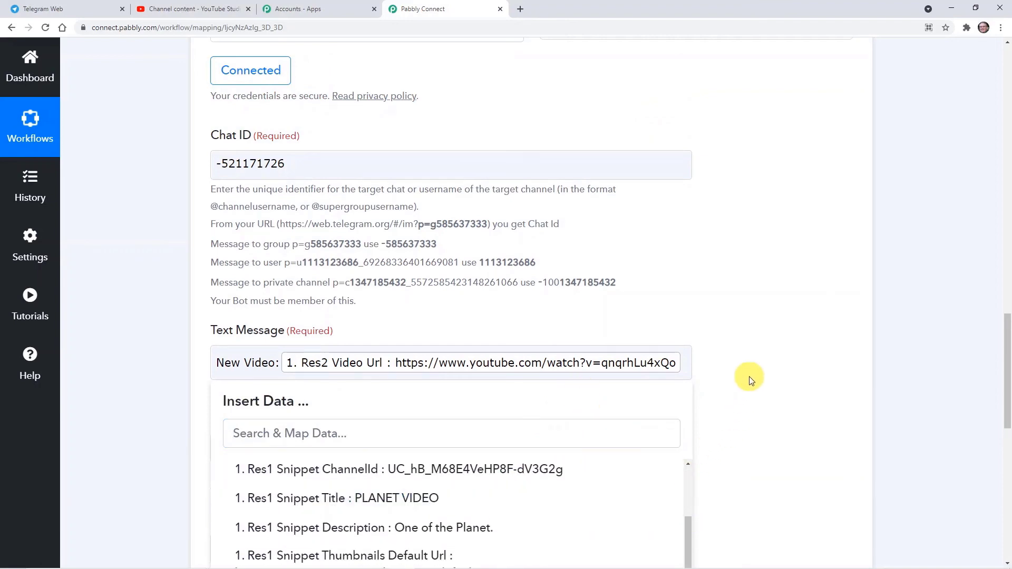
pyautogui.scroll(-4, 747, 377)
pyautogui.scroll(3, 444, 371)
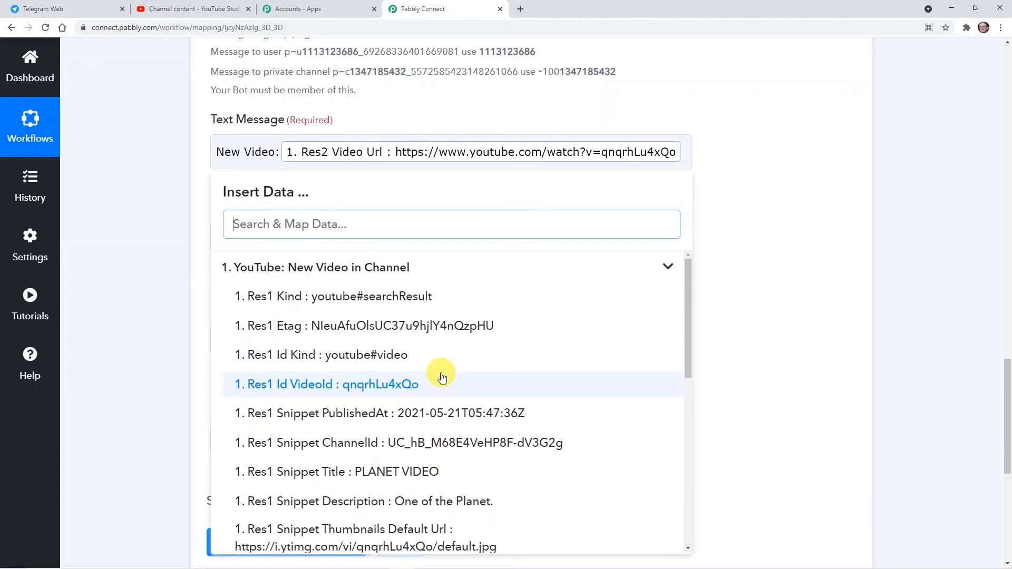
pyautogui.click(397, 392)
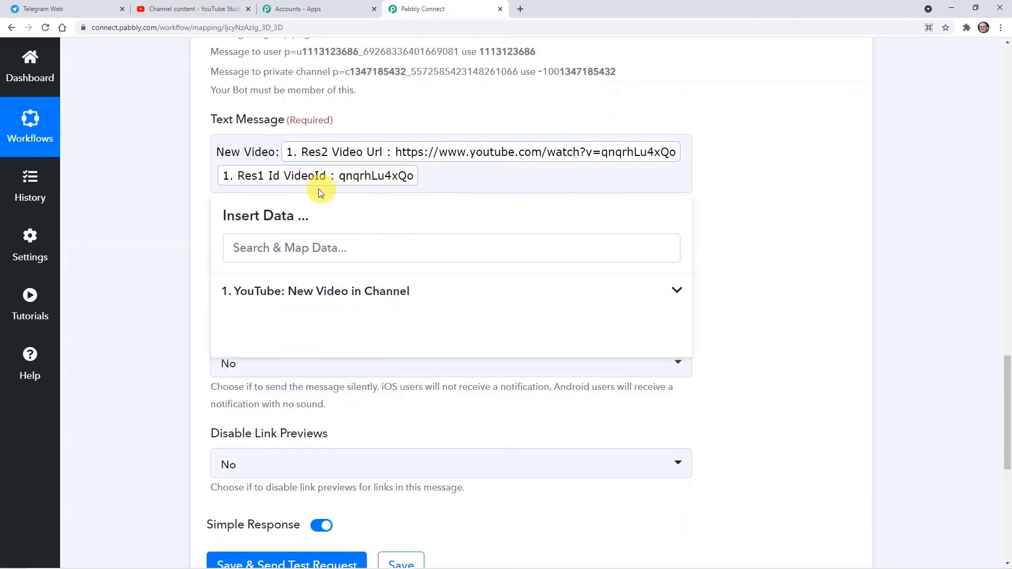
pyautogui.click(766, 188)
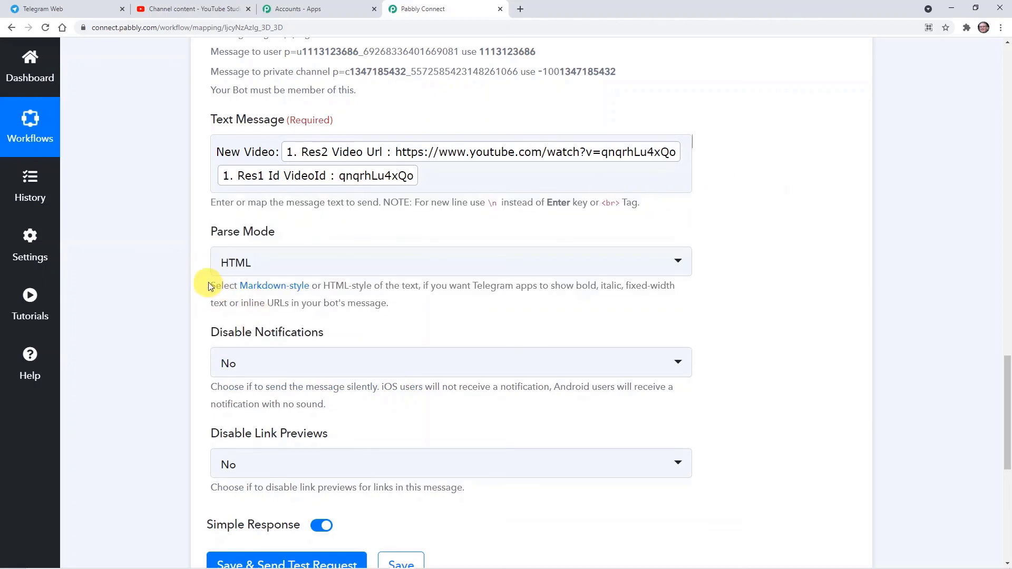
# Save the Telegram Bot action with a test request and review the received response data.
pyautogui.scroll(-5, 775, 296)
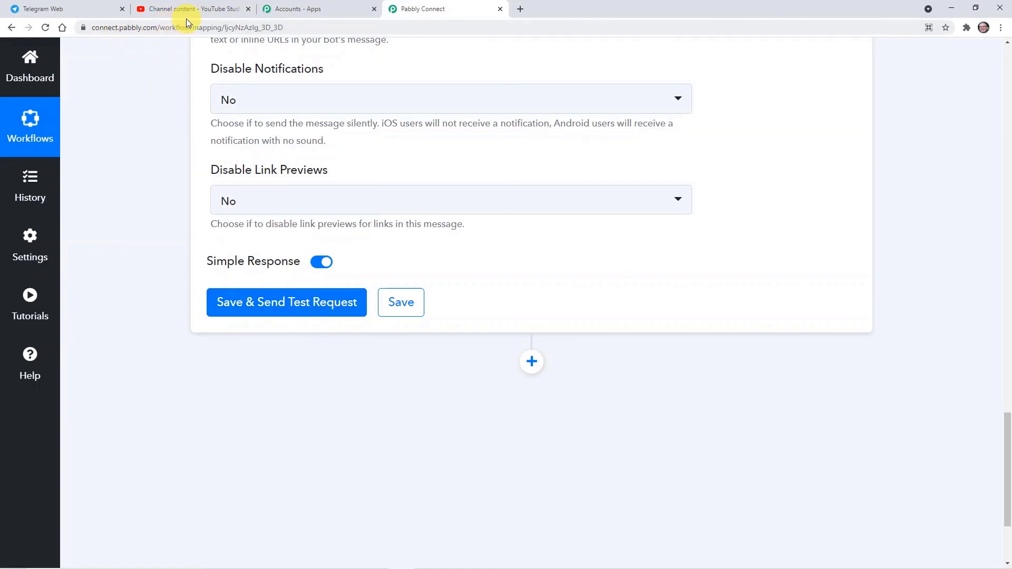
pyautogui.click(268, 311)
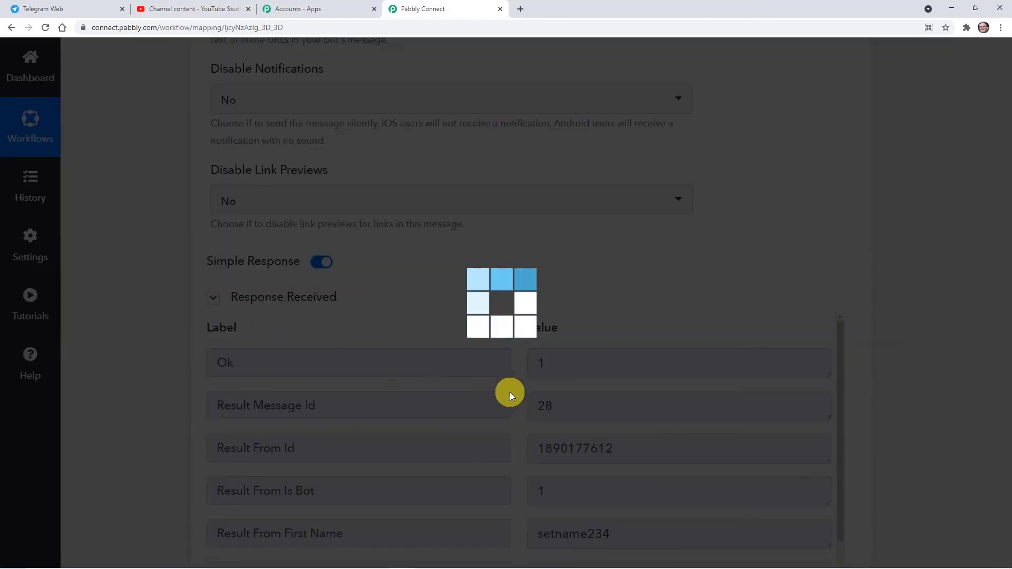
pyautogui.scroll(-4, 506, 363)
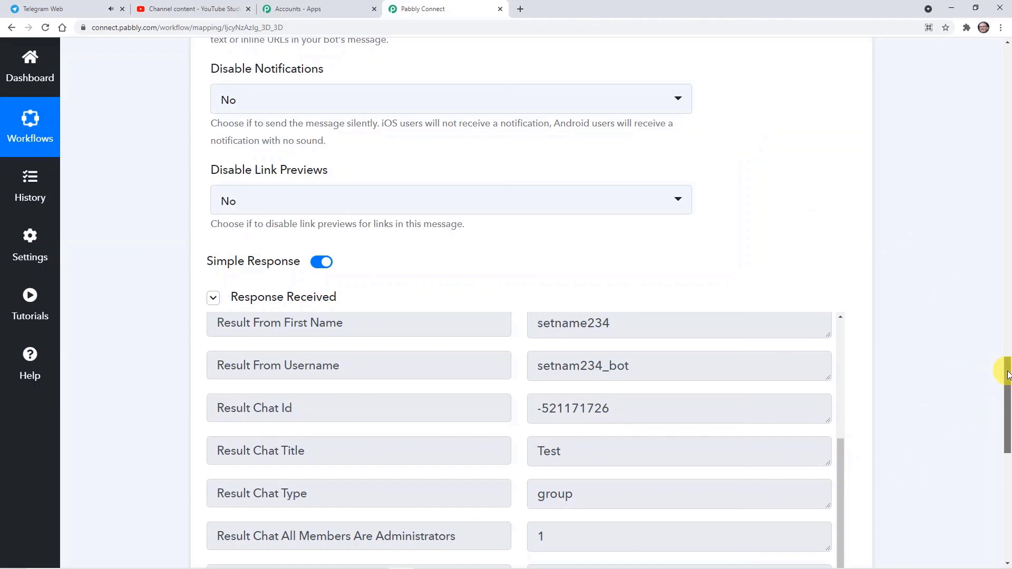
pyautogui.scroll(-5, 1005, 417)
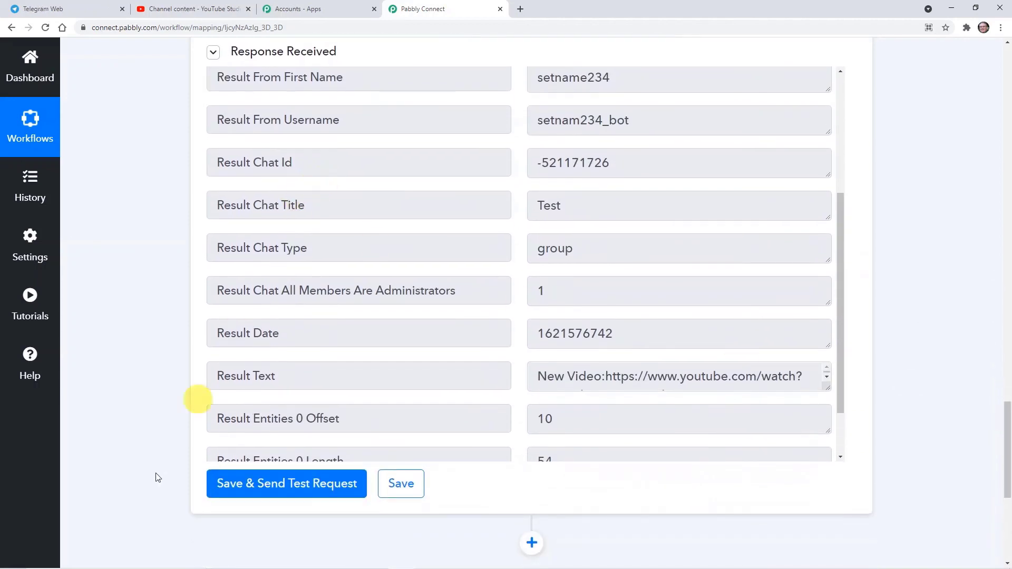
pyautogui.scroll(4, 316, 385)
pyautogui.scroll(-5, 309, 381)
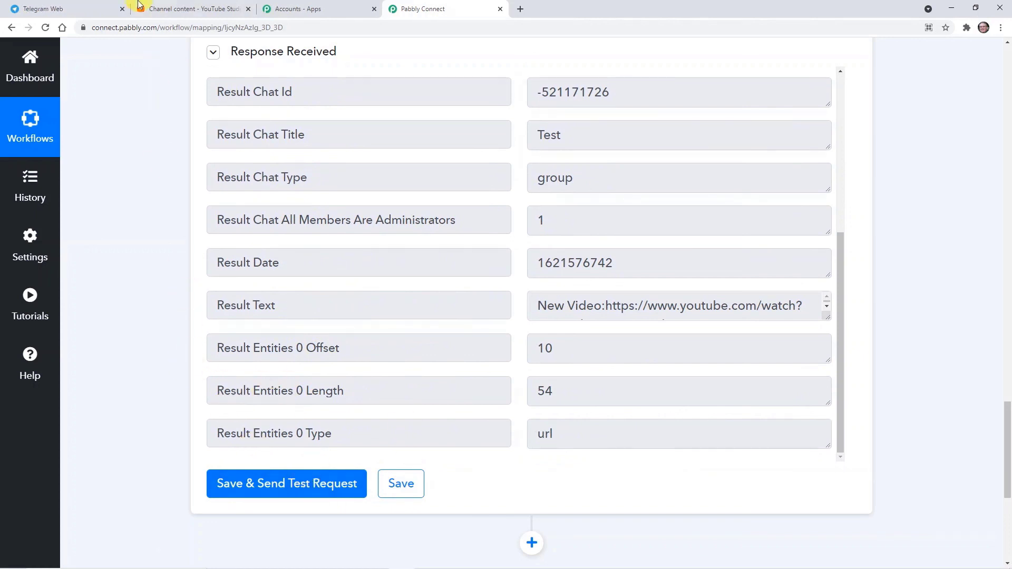
# Switch to Telegram Web, play the video preview in the bot's new message in the Test group, and close the player.
pyautogui.click(56, 7)
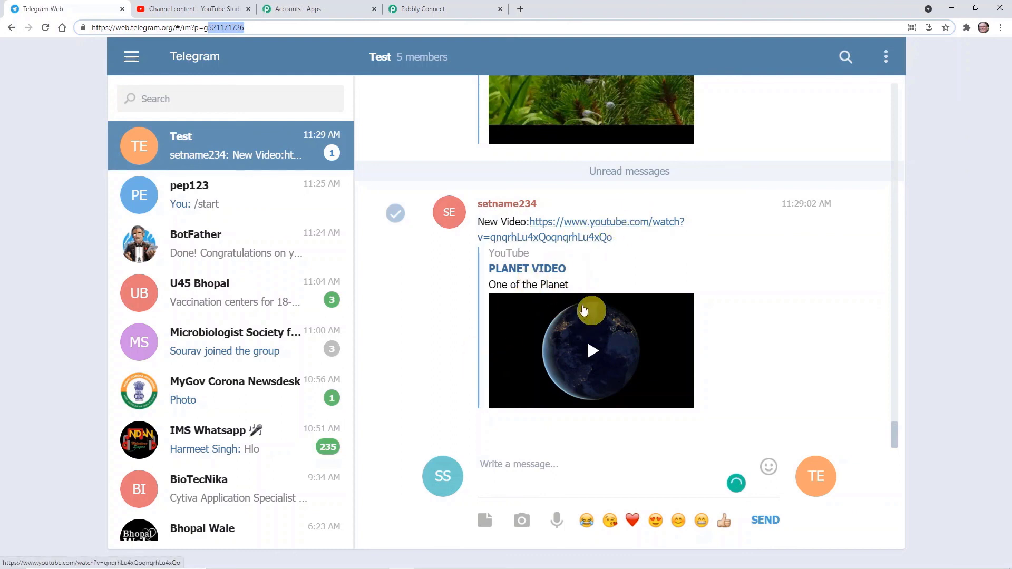
pyautogui.click(595, 353)
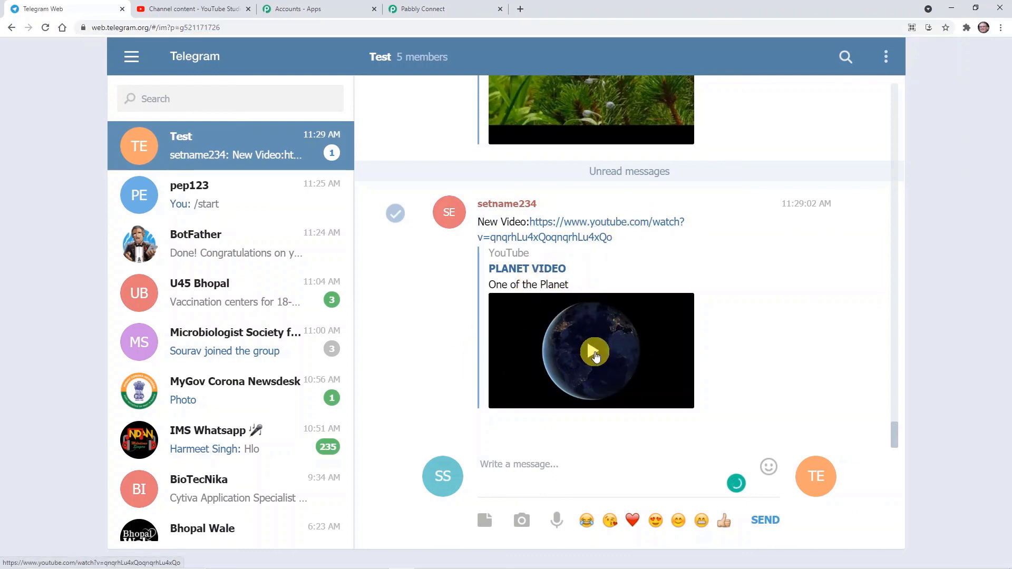
pyautogui.click(519, 291)
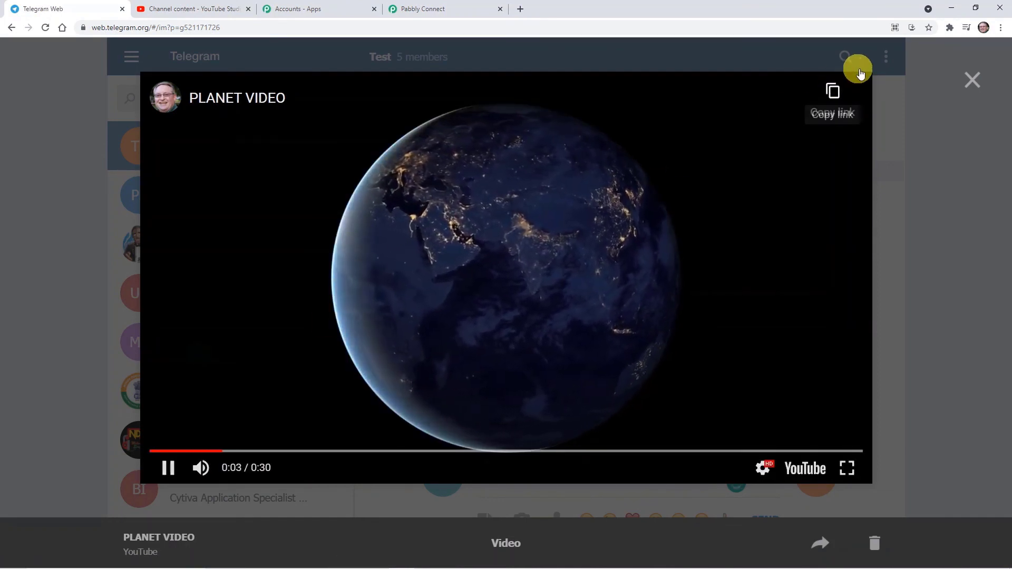
pyautogui.click(973, 80)
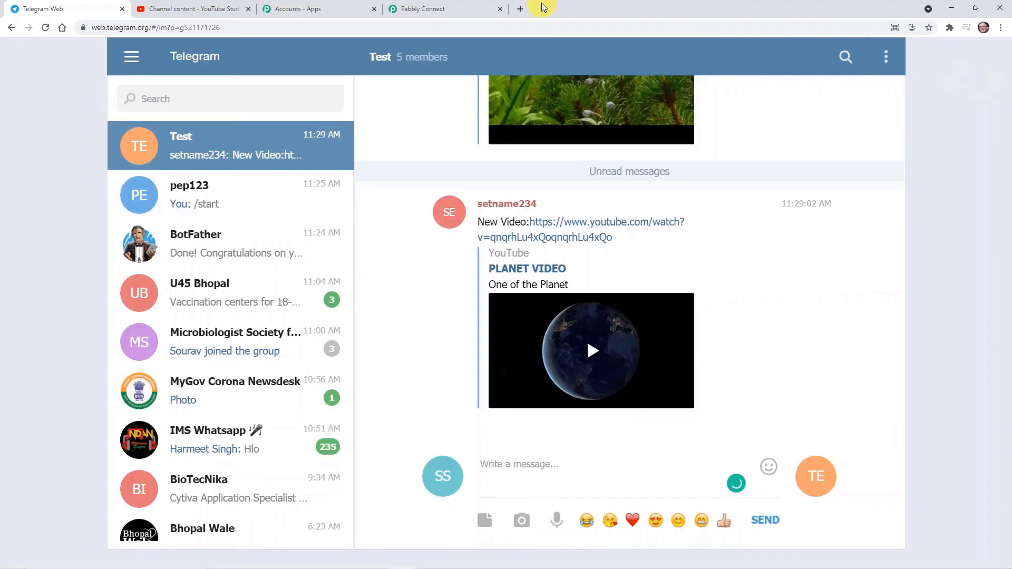
# Switch to Pabbly Connect and collapse both the Telegram Bot action and the YouTube trigger of the workflow.
pyautogui.click(419, 9)
pyautogui.scroll(5, 369, 407)
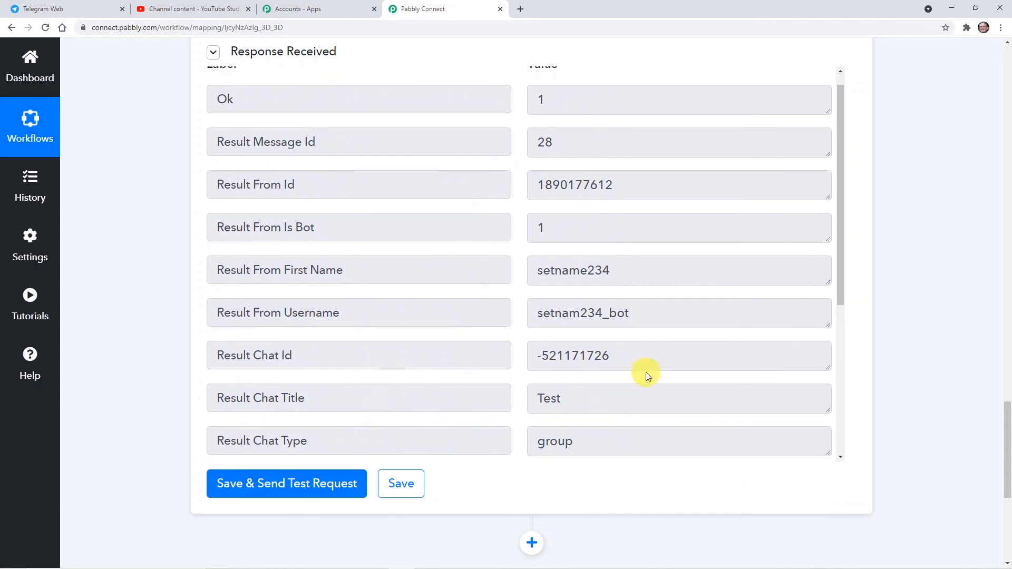
pyautogui.scroll(5, 628, 317)
pyautogui.scroll(10, 7, 387)
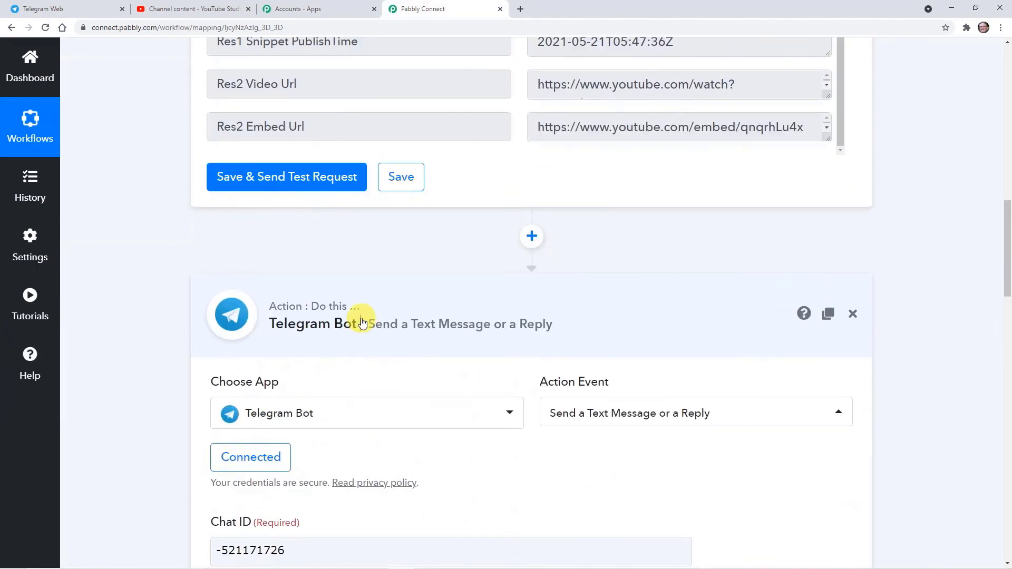
pyautogui.click(380, 322)
pyautogui.scroll(5, 387, 319)
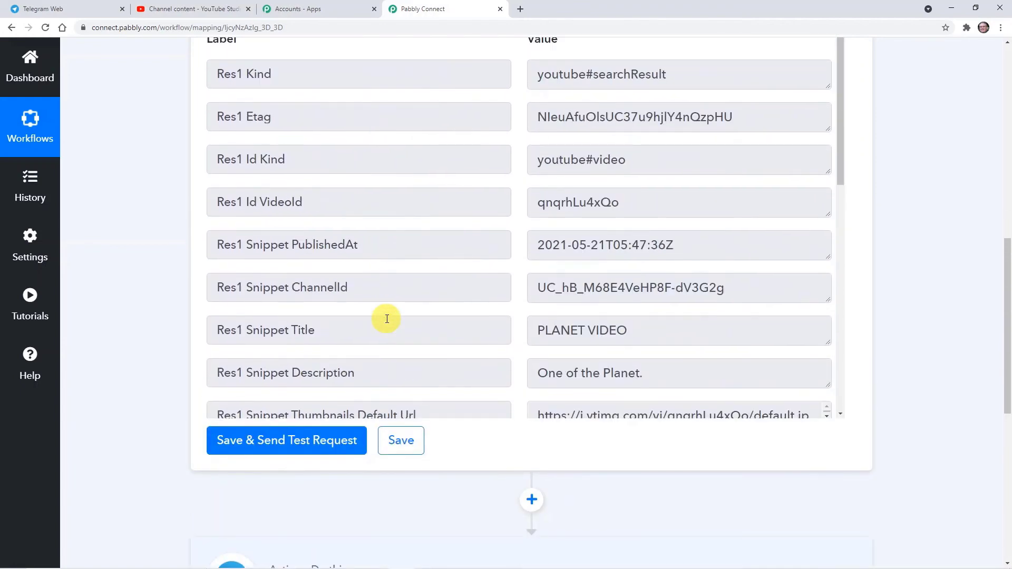
pyautogui.scroll(10, 440, 215)
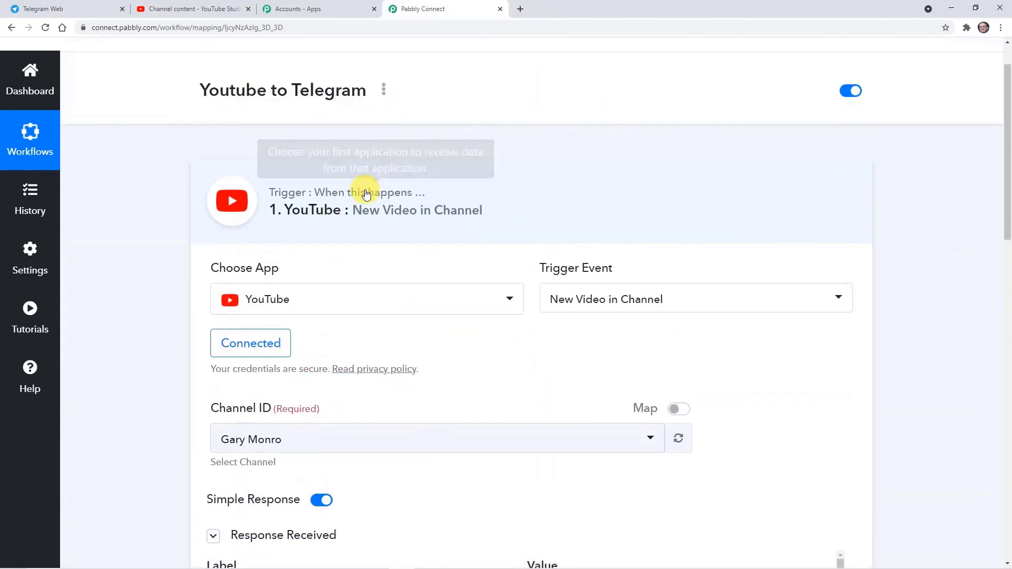
pyautogui.click(411, 185)
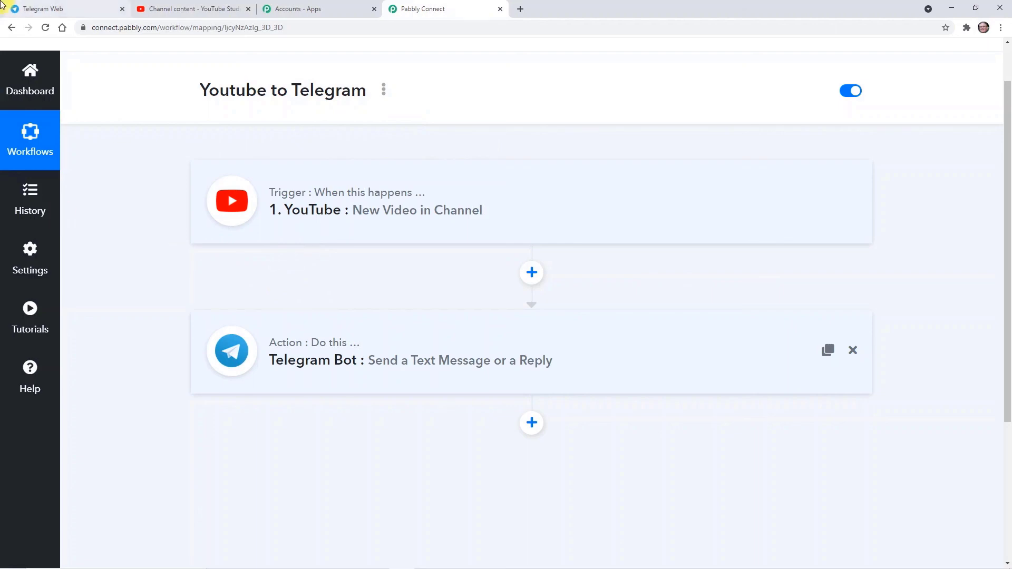
# Expand the YouTube trigger, review its channel setting and received response data, and collapse it again.
pyautogui.click(315, 222)
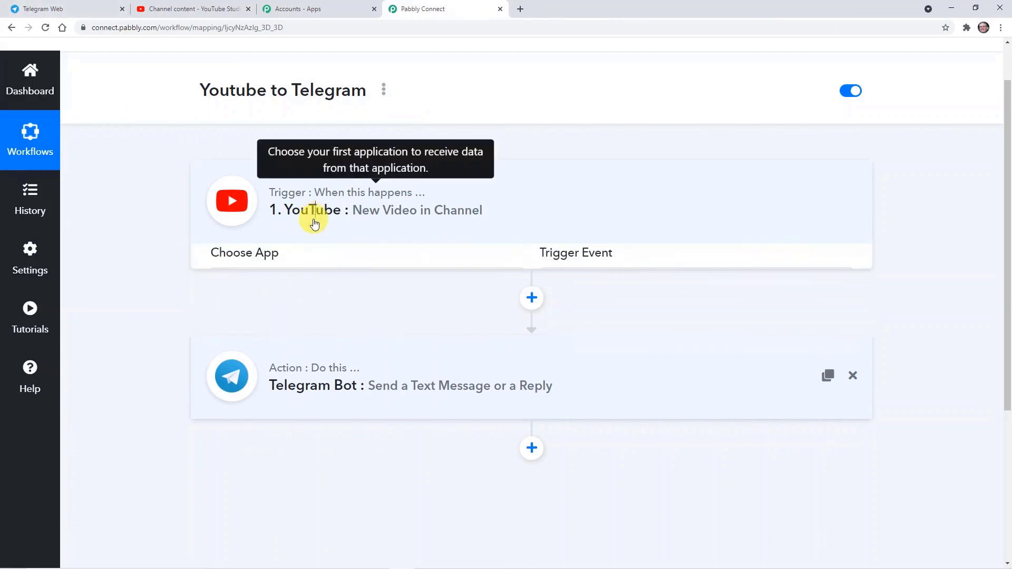
pyautogui.scroll(-5, 325, 295)
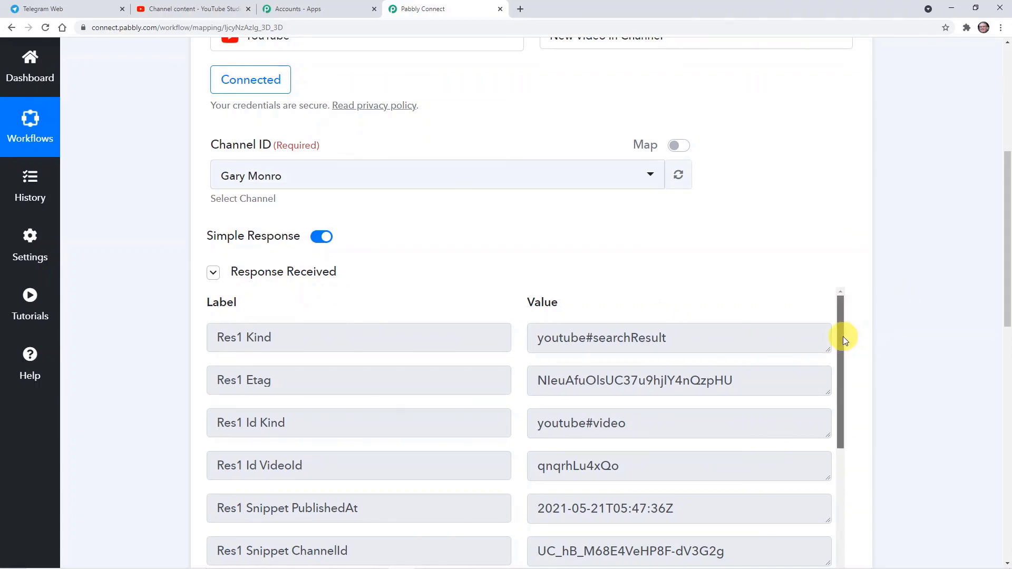
pyautogui.scroll(-2, 843, 336)
pyautogui.scroll(-5, 890, 295)
pyautogui.scroll(-4, 891, 294)
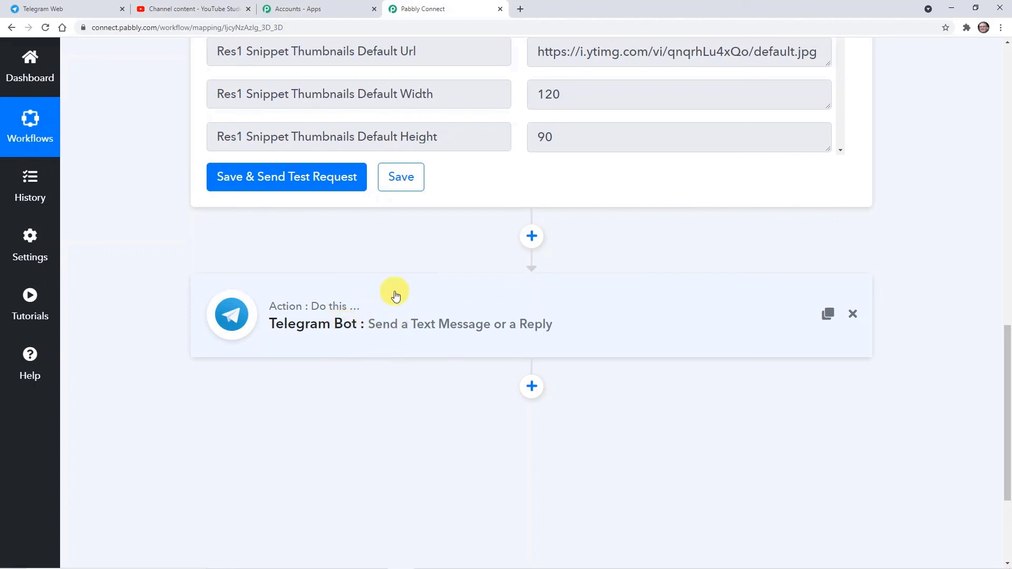
pyautogui.scroll(7, 393, 299)
pyautogui.scroll(5, 396, 297)
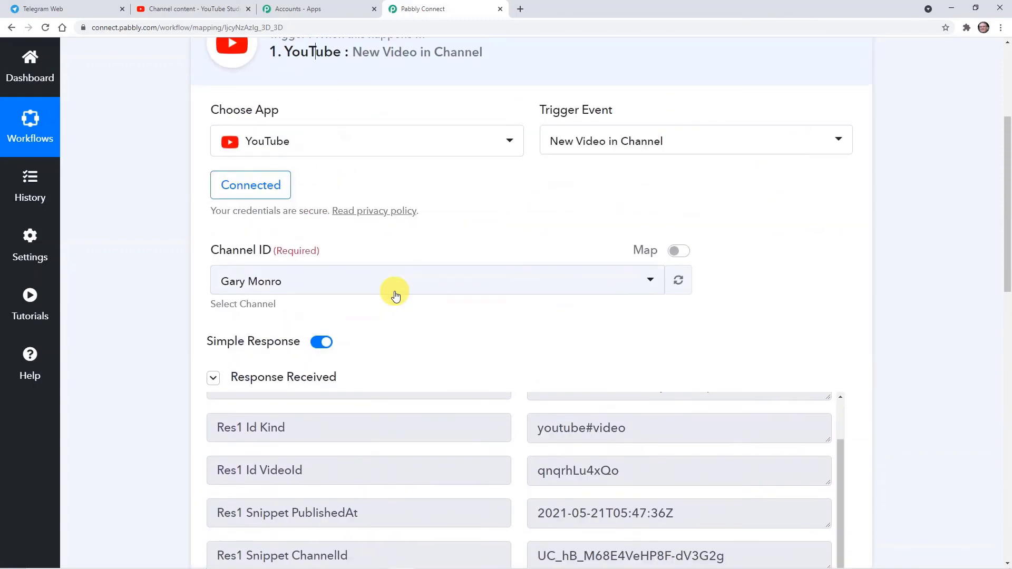
pyautogui.scroll(4, 395, 295)
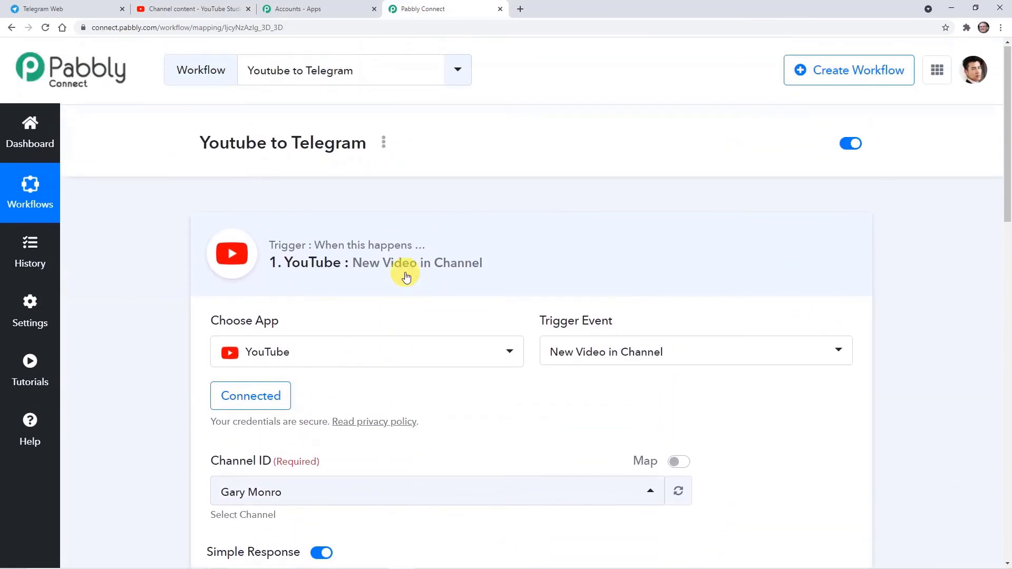
pyautogui.click(436, 269)
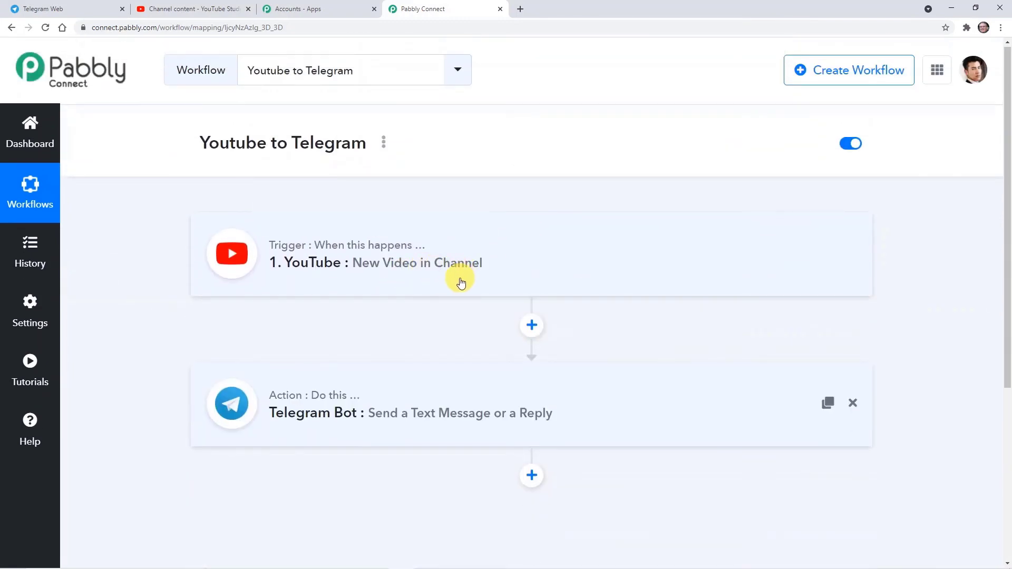